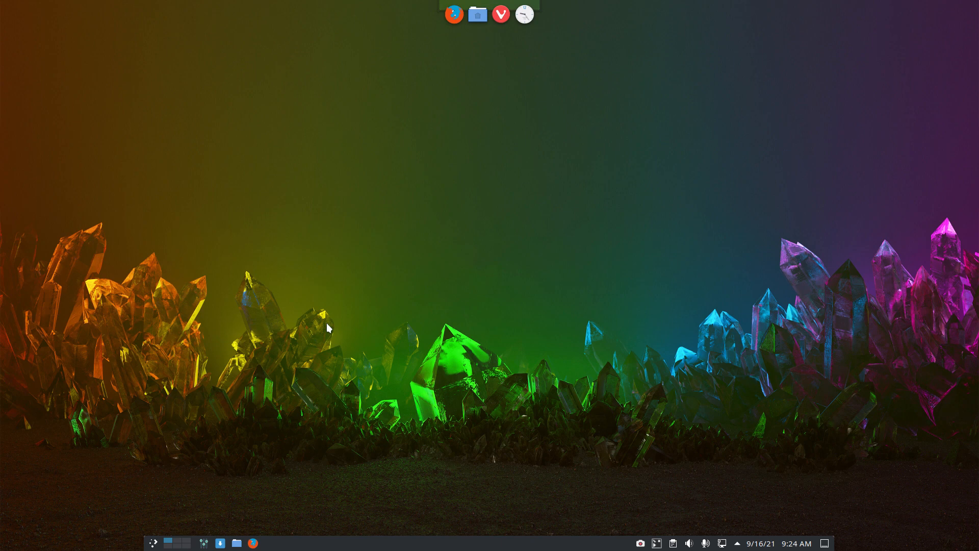
# Step: Look through the dock's Latte options and choose to edit the dock
pyautogui.rightClick(464, 4)
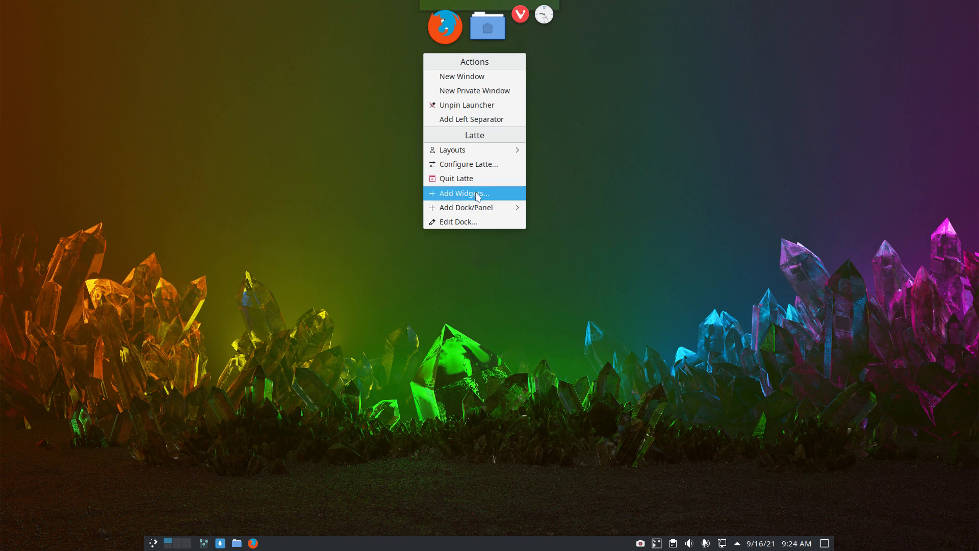
pyautogui.moveTo(487, 209)
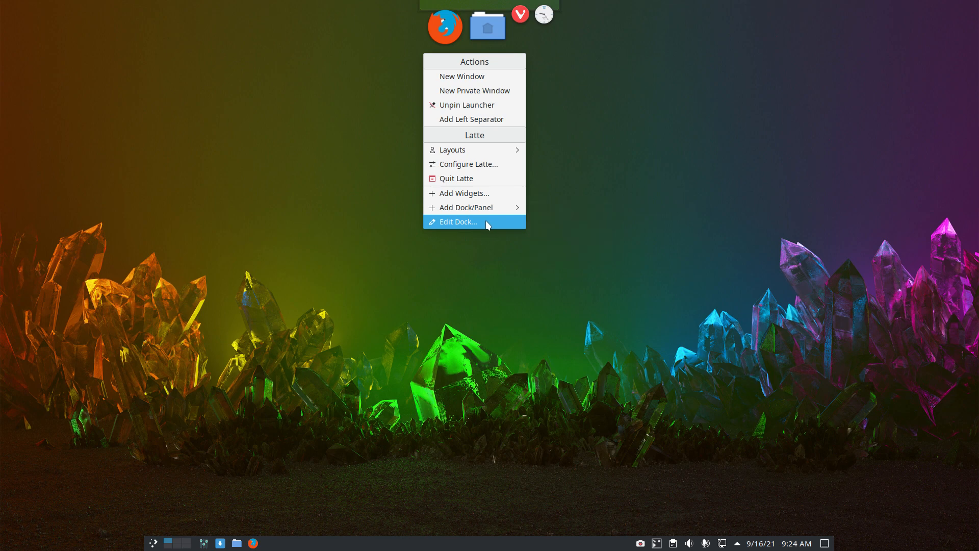
pyautogui.click(485, 220)
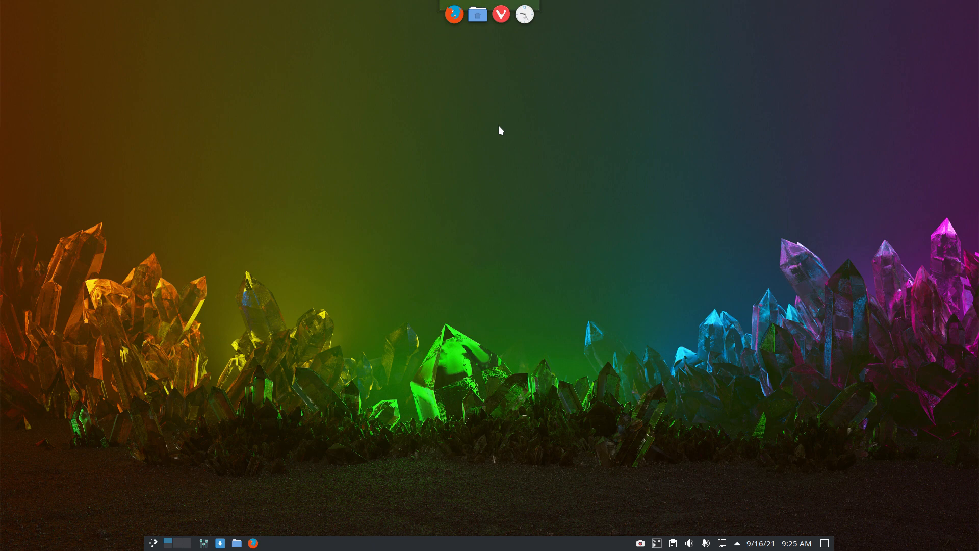
# Step: Open a terminal and run yay latte to search for Latte packages
pyautogui.hotkey('ctrl', 'alt', 't')
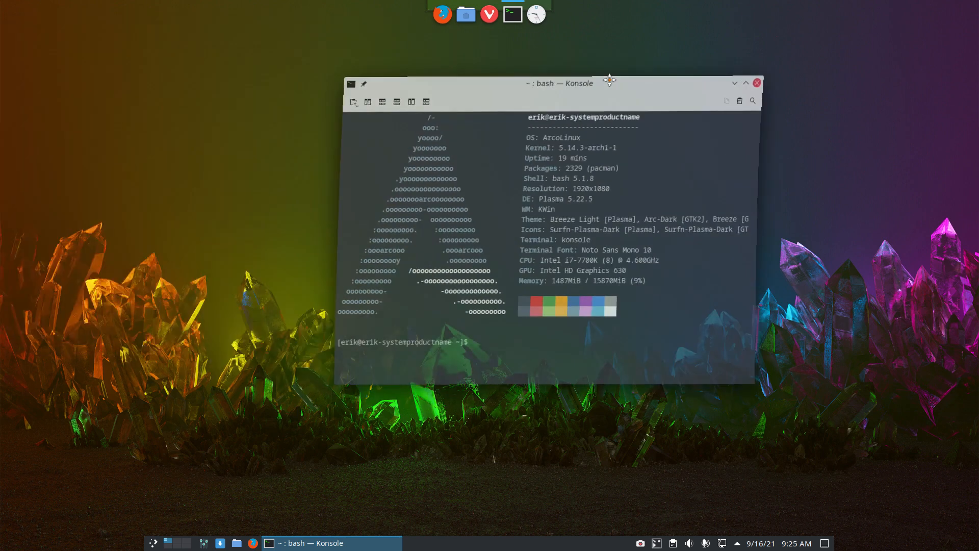
pyautogui.moveTo(262, 35); pyautogui.dragTo(612, 80)
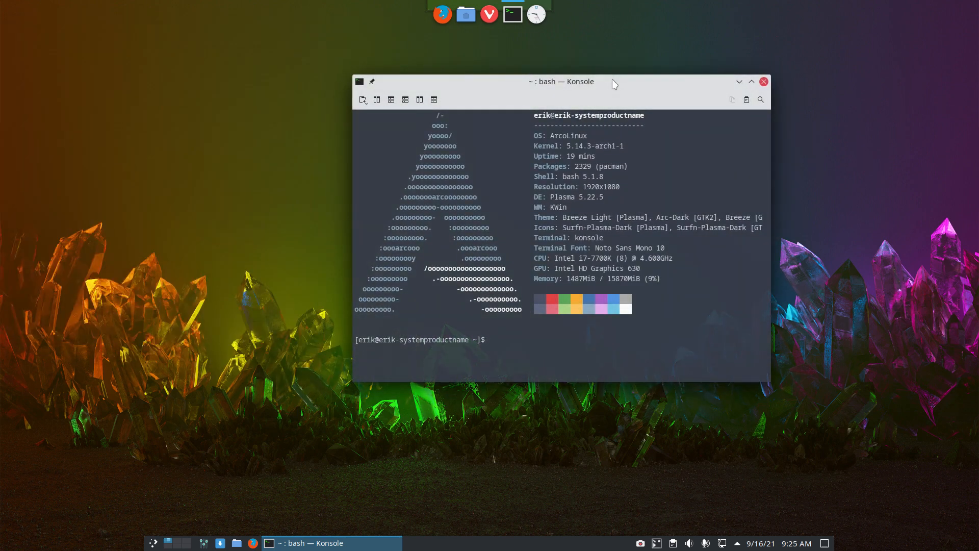
pyautogui.write('yay latte d')
pyautogui.press('BackSpace')
pyautogui.press('Return')
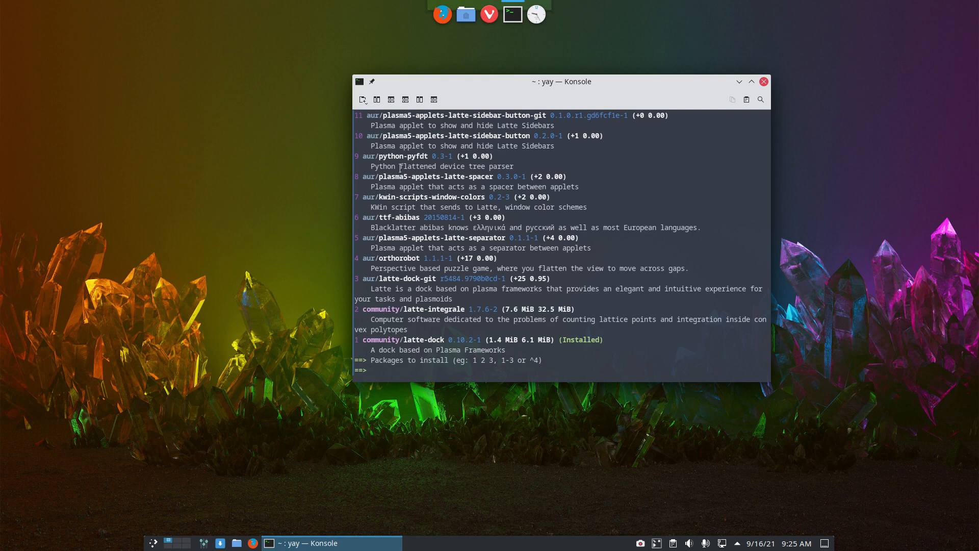
# Step: Review the full list of Latte packages and cancel the package installation prompt
pyautogui.scroll(2, 400, 168)
pyautogui.scroll(1, 401, 168)
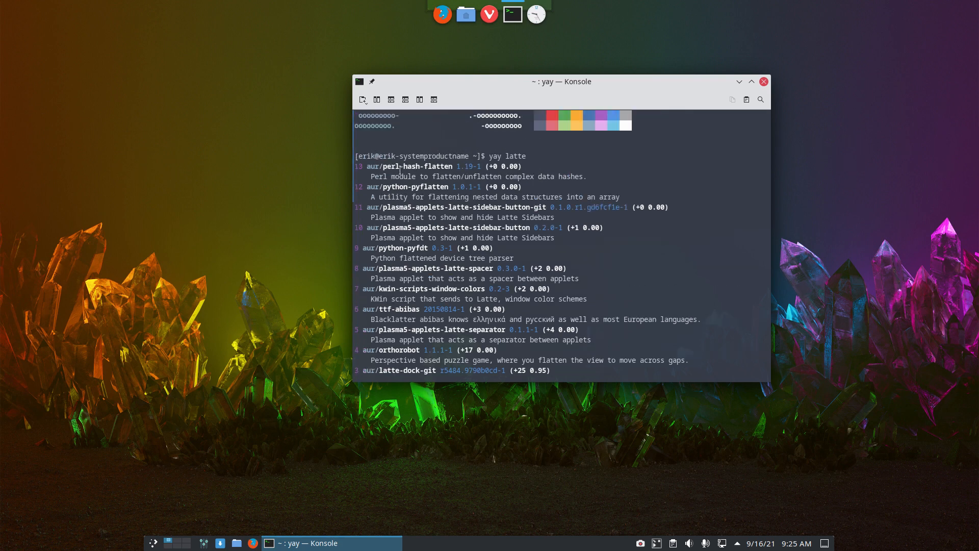
pyautogui.scroll(-3, 401, 170)
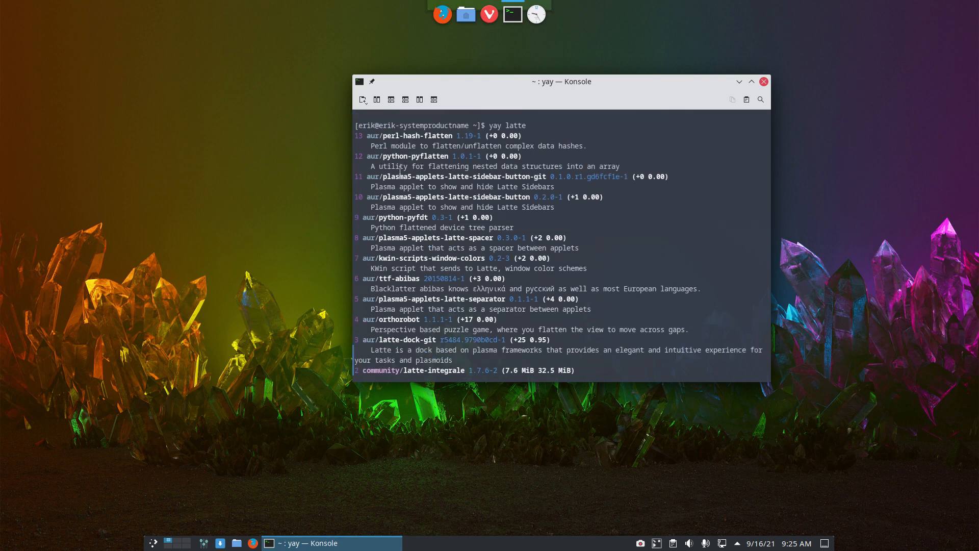
pyautogui.hotkey('ctrl', 'c')
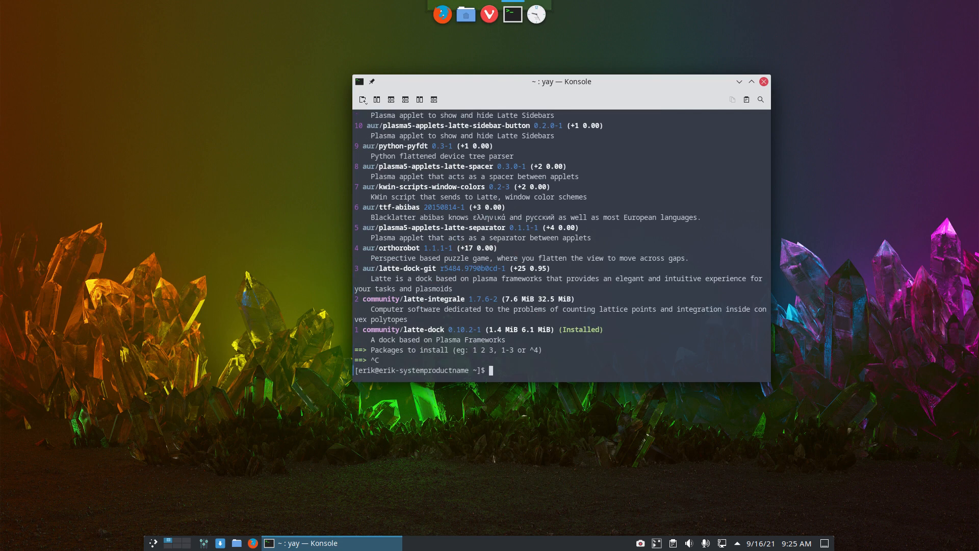
# Step: Search for theme packages with yay latte theme and close the terminal
pyautogui.write('yay latte theme')
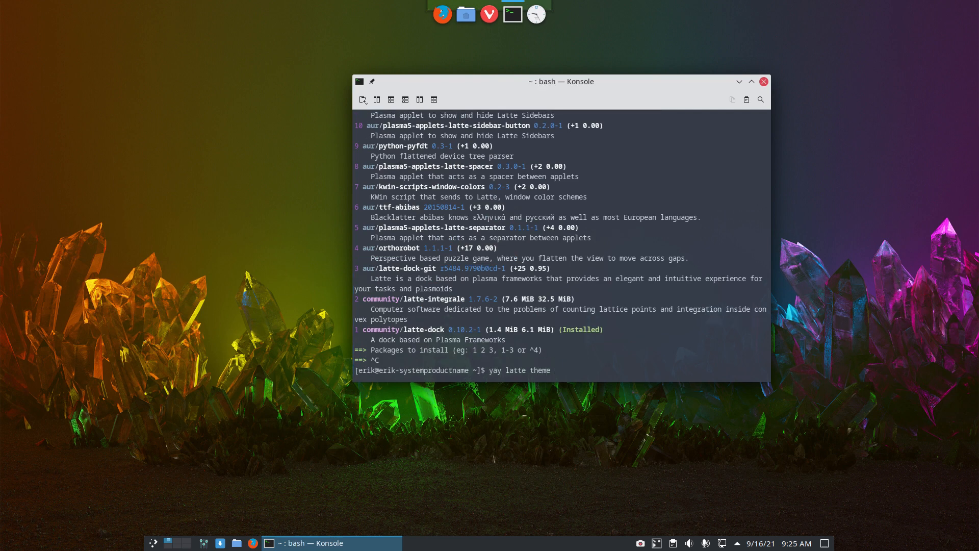
pyautogui.press('Return')
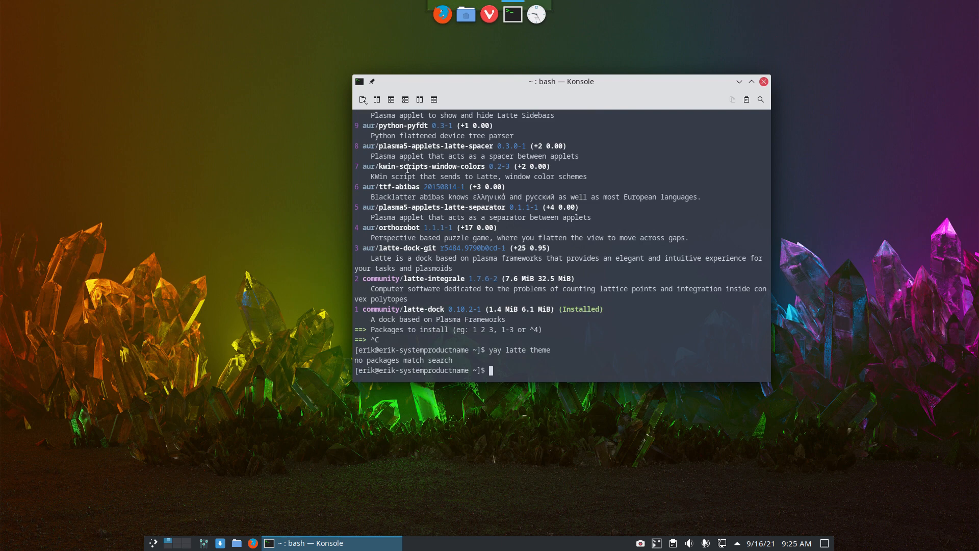
pyautogui.click(763, 81)
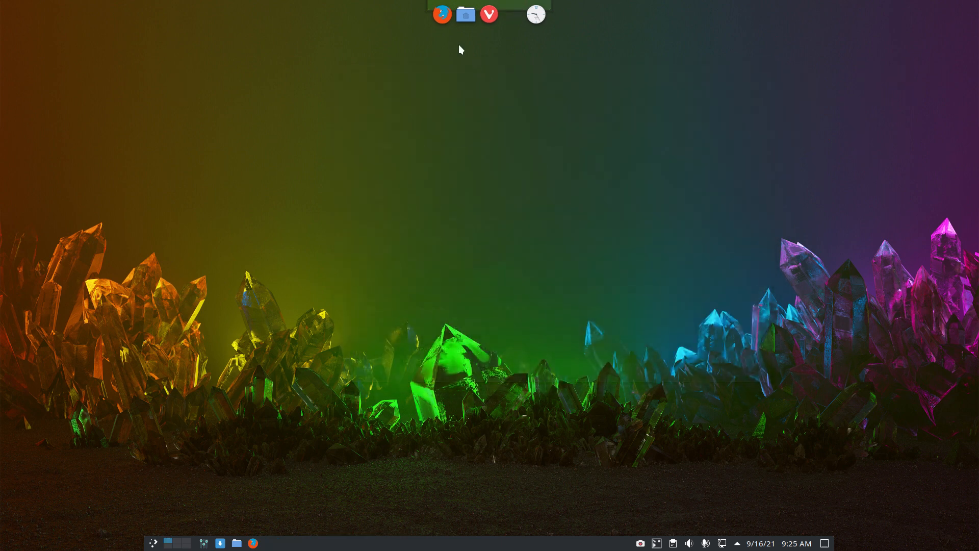
# Step: Switch to Firefox and search the web for "latte theme plasma"
pyautogui.click(449, 23)
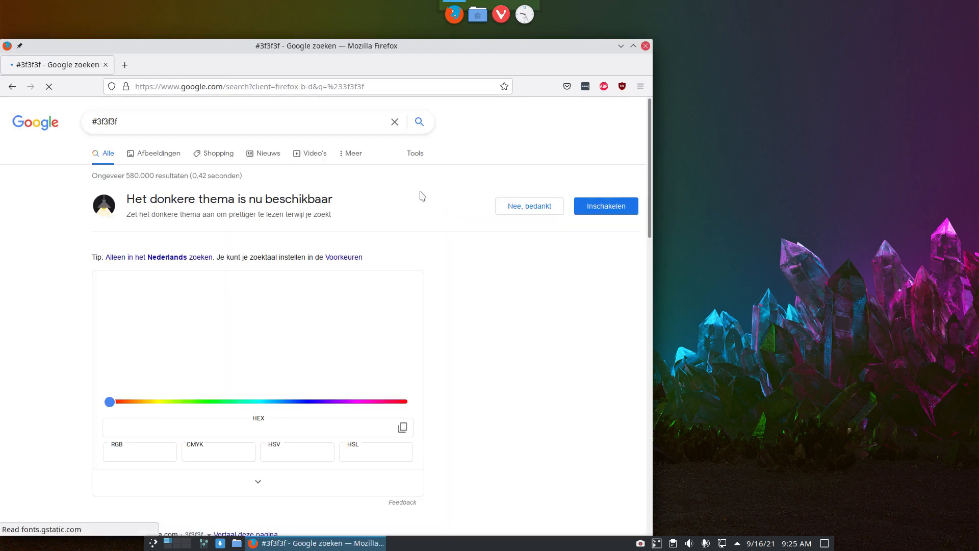
pyautogui.click(209, 87)
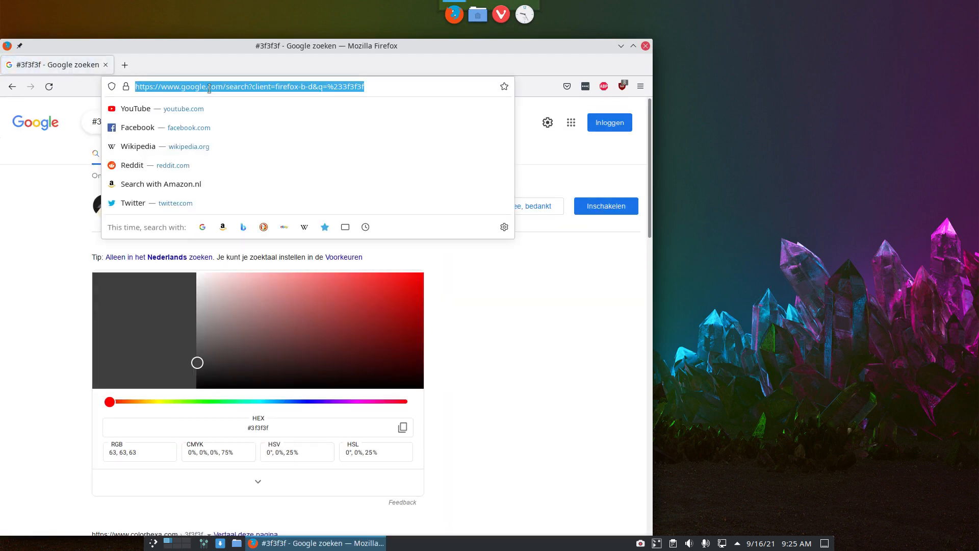
pyautogui.write('latte theme')
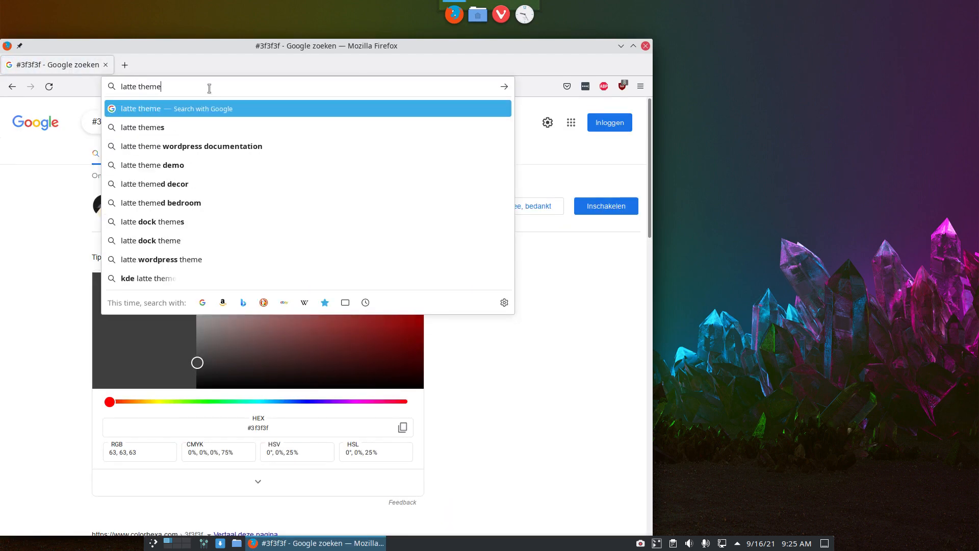
pyautogui.write(' plasma')
pyautogui.press('Return')
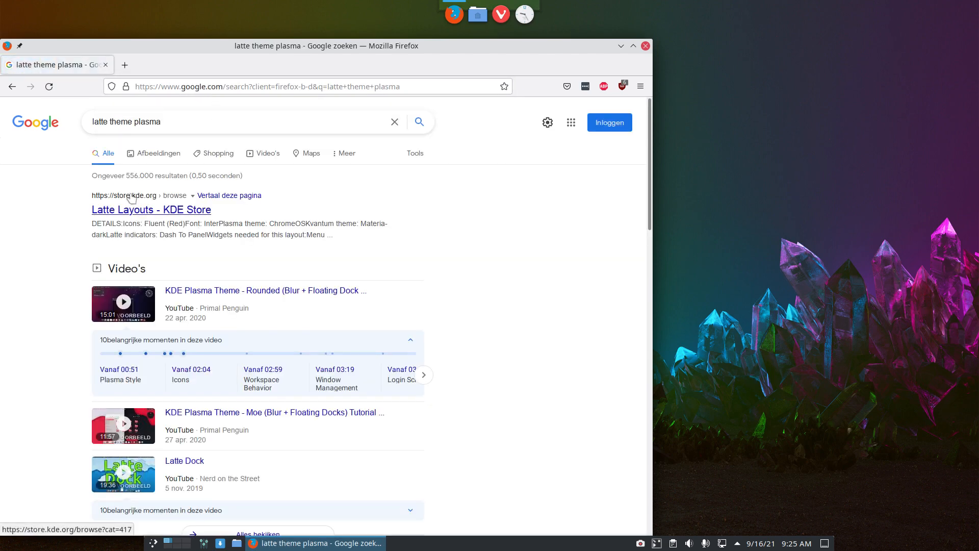
# Step: Open the KDE Store's Latte Layouts page from the search results and maximize the browser window
pyautogui.click(163, 215)
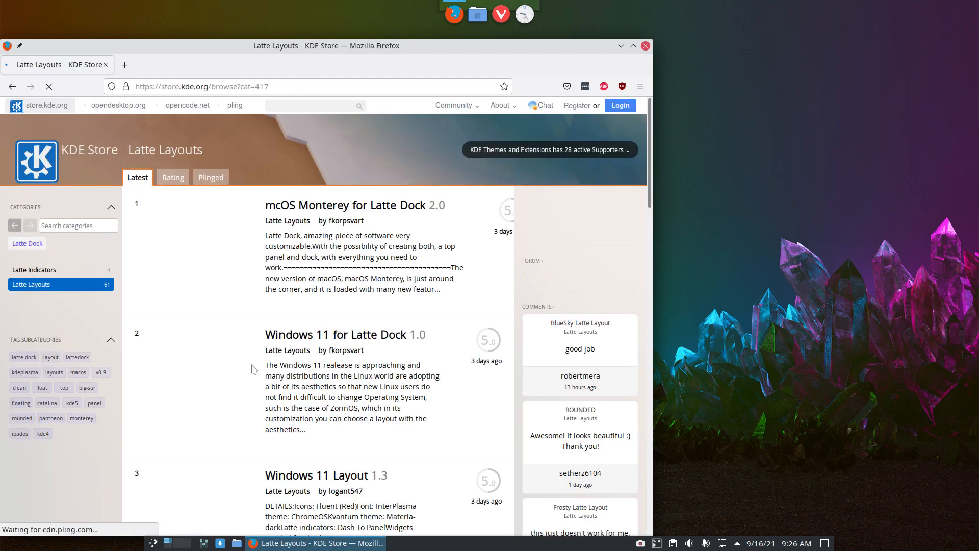
pyautogui.click(633, 46)
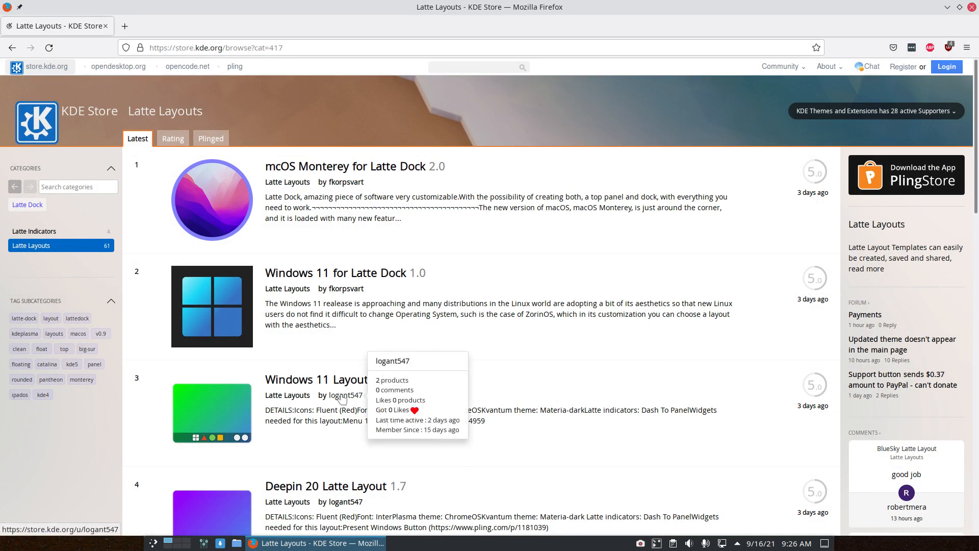
# Step: Open the Windows 11 Layout entry, enlarge its preview image, and return to the layouts list
pyautogui.scroll(-5, 341, 397)
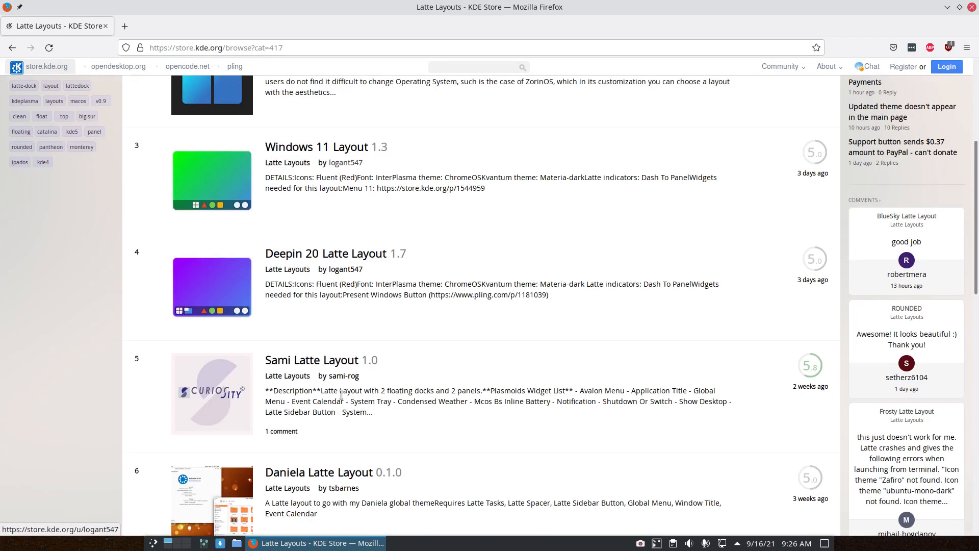
pyautogui.click(330, 148)
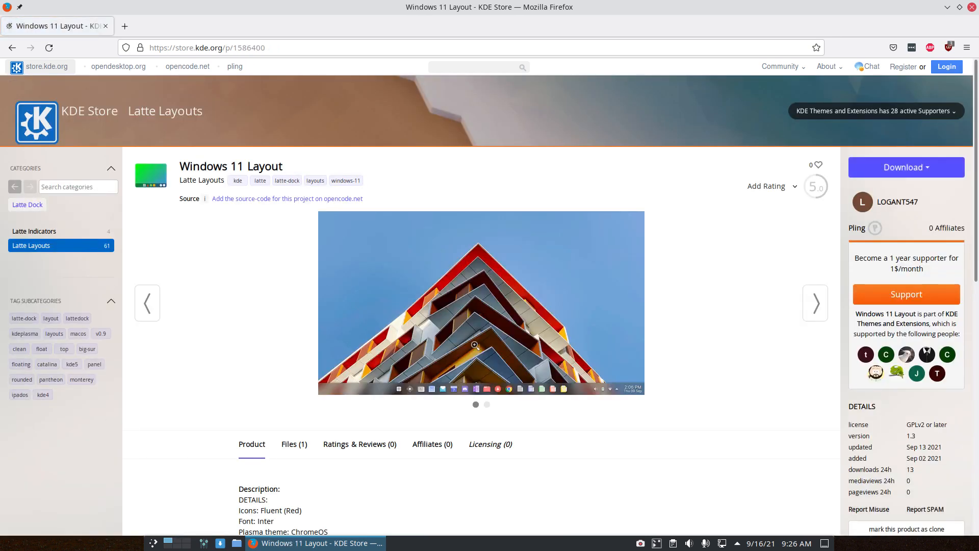
pyautogui.click(505, 385)
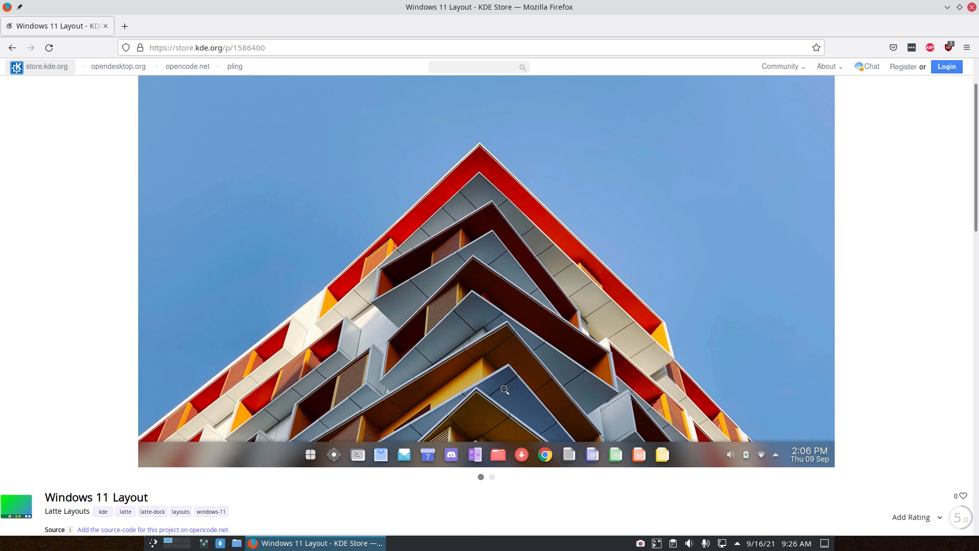
pyautogui.click(11, 49)
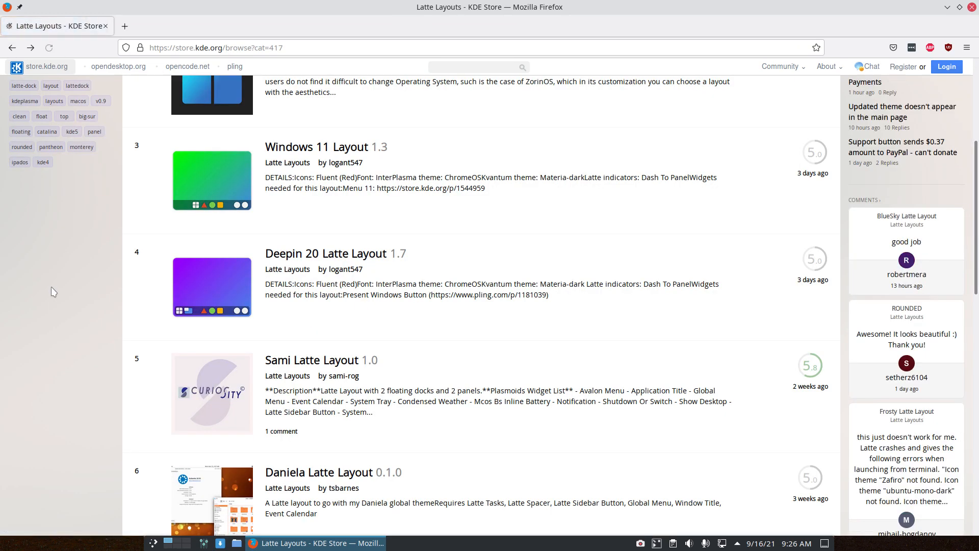
# Step: Open the mcOS Monterey for Latte Dock entry and browse its second, third and fourth preview images
pyautogui.scroll(5, 368, 362)
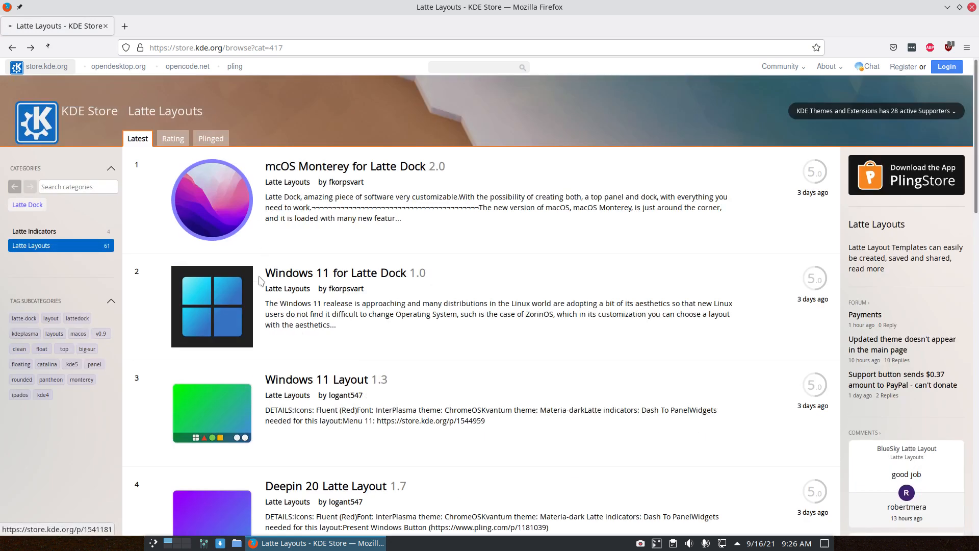
pyautogui.click(232, 185)
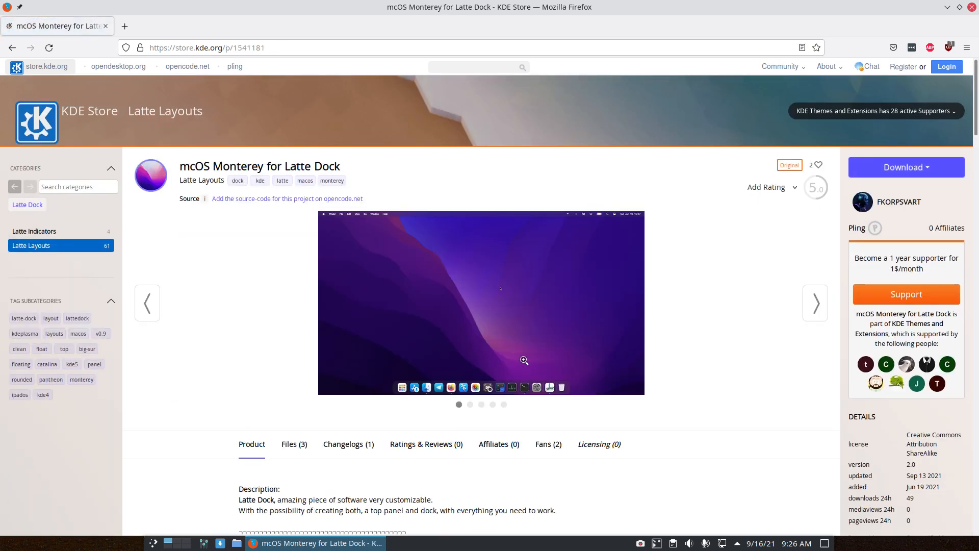
pyautogui.click(470, 405)
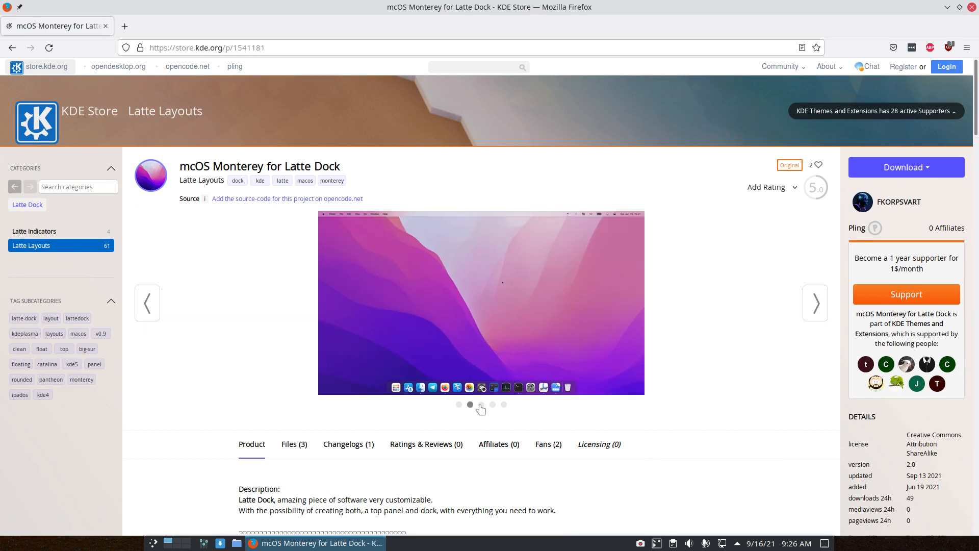
pyautogui.click(481, 405)
pyautogui.click(493, 405)
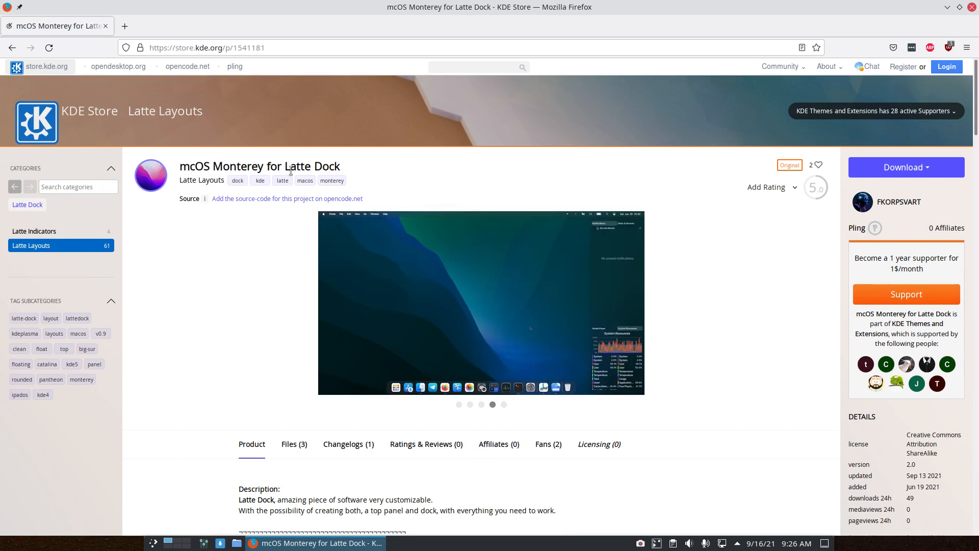
# Step: Show the files available for download for the mcOS Monterey for Latte Dock layout
pyautogui.scroll(-4, 191, 306)
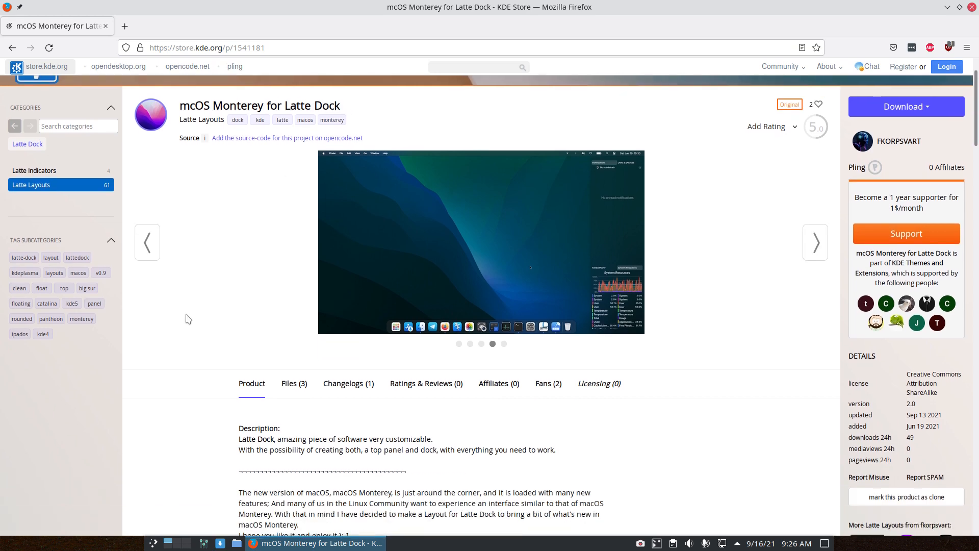
pyautogui.scroll(1, 197, 293)
pyautogui.scroll(3, 197, 293)
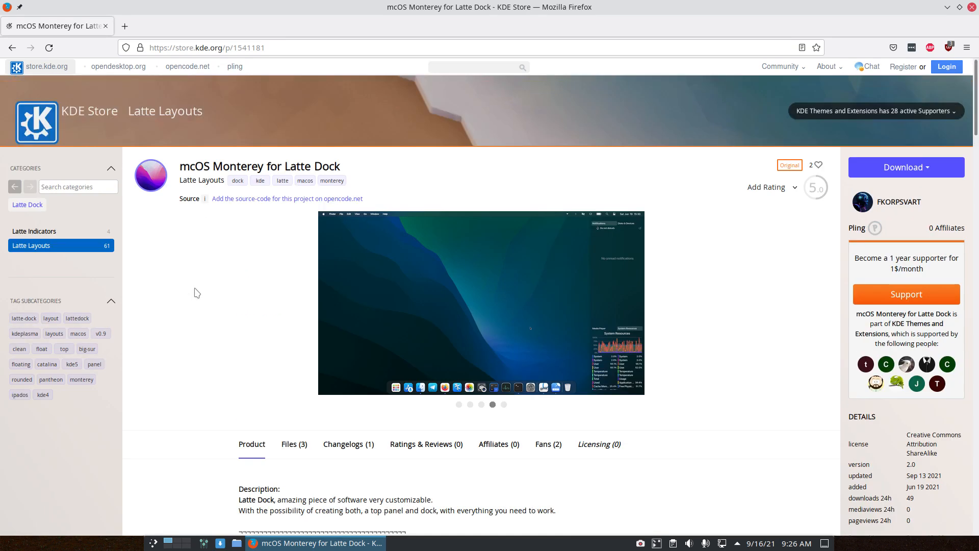
pyautogui.click(926, 169)
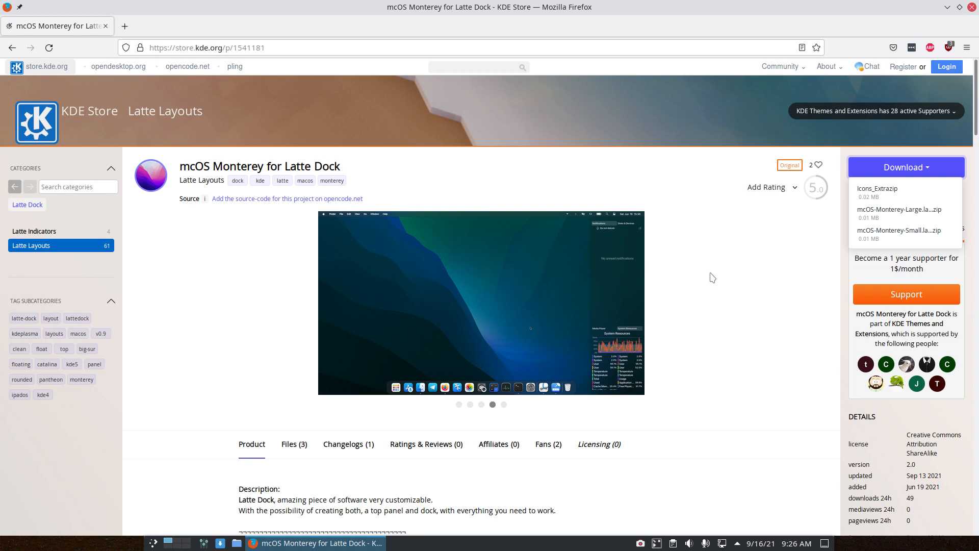
# Step: Read the layout's description for the Latte Dock Git version installation, theme importing instructions and required widgets
pyautogui.scroll(-3, 713, 277)
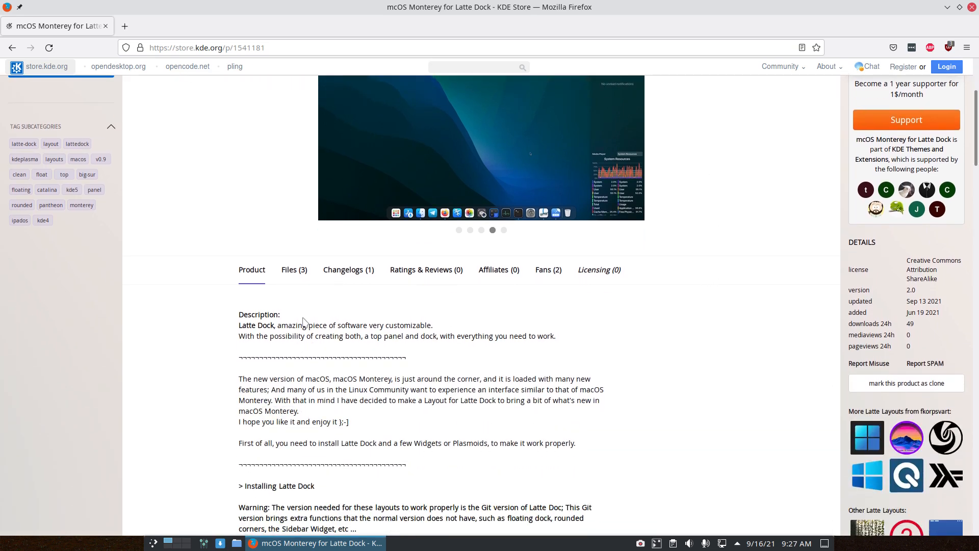
pyautogui.scroll(-1, 242, 337)
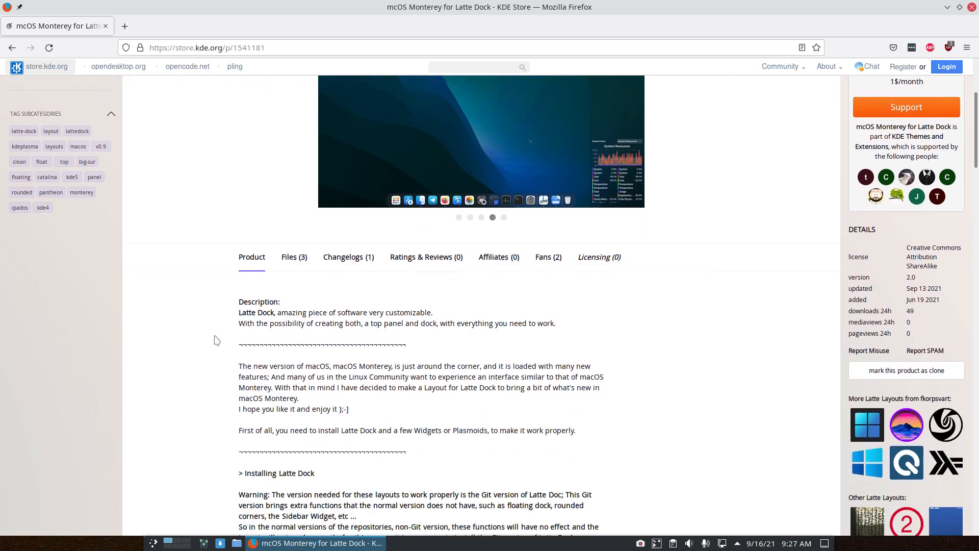
pyautogui.scroll(-2, 219, 333)
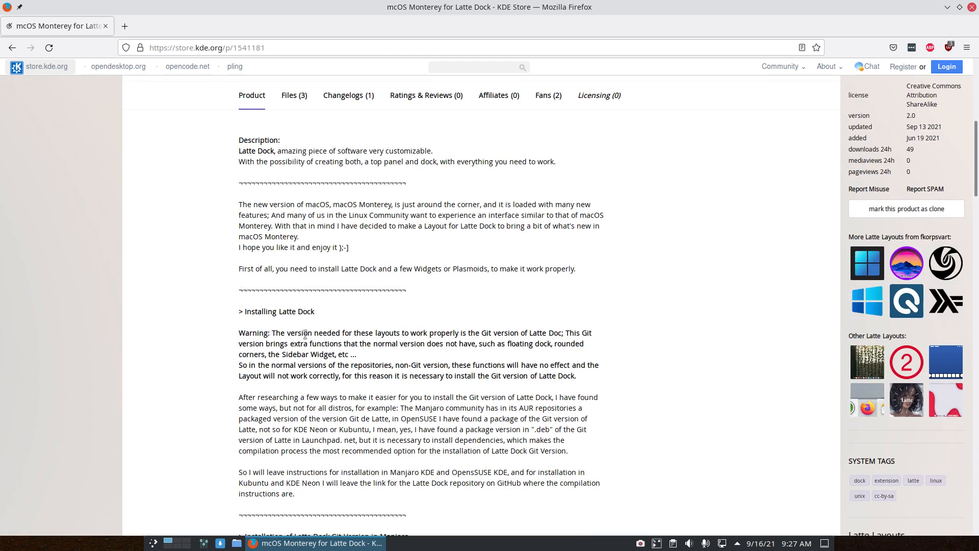
pyautogui.scroll(-3, 310, 360)
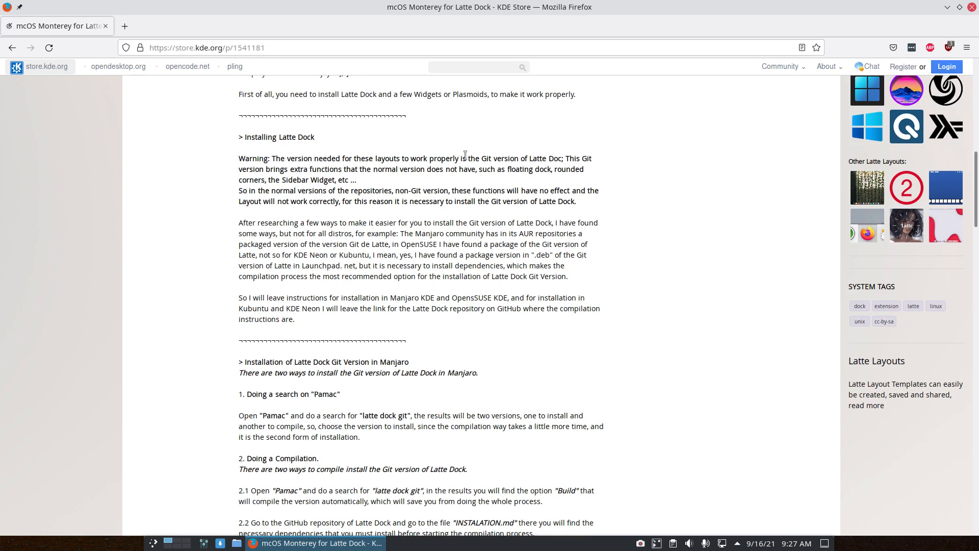
pyautogui.moveTo(480, 158); pyautogui.dragTo(488, 158)
pyautogui.scroll(-4, 359, 148)
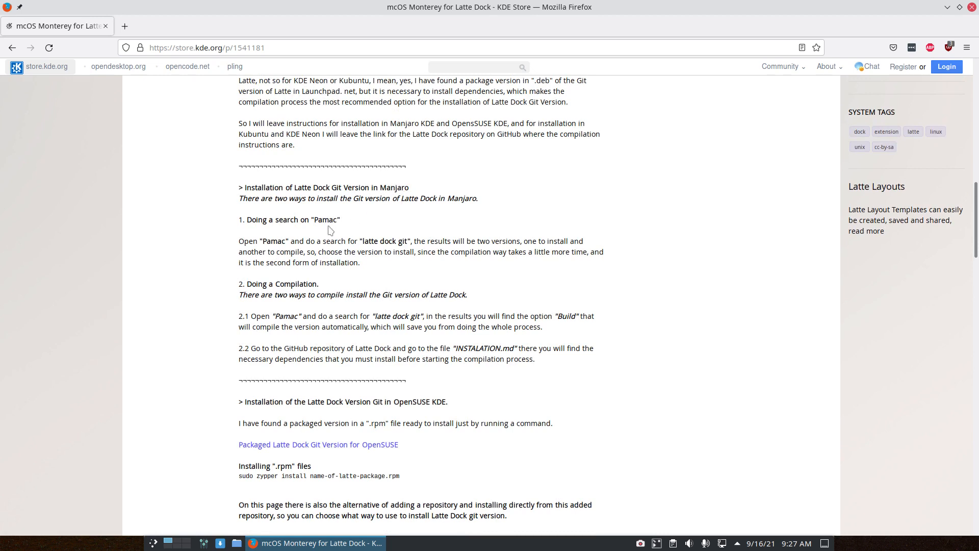
pyautogui.scroll(-1, 330, 231)
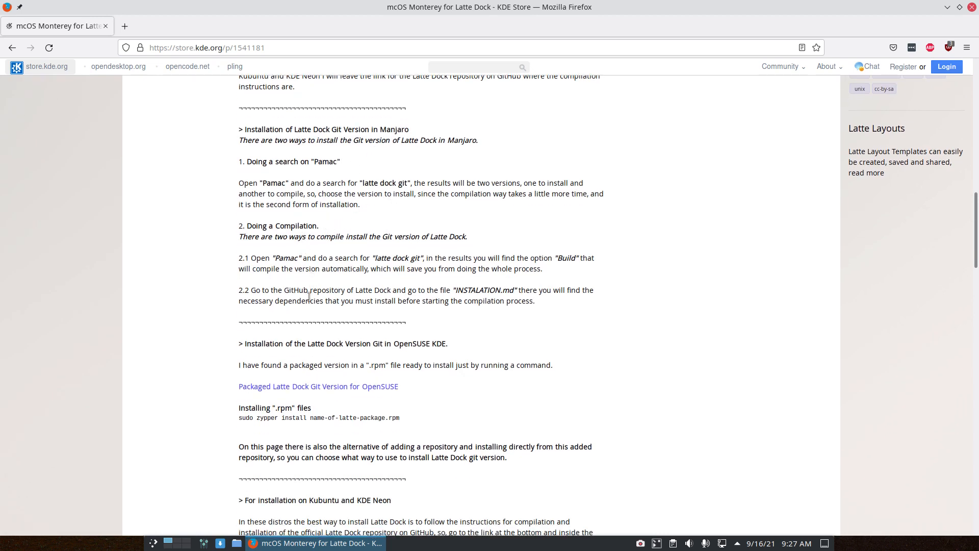
pyautogui.scroll(-3, 309, 296)
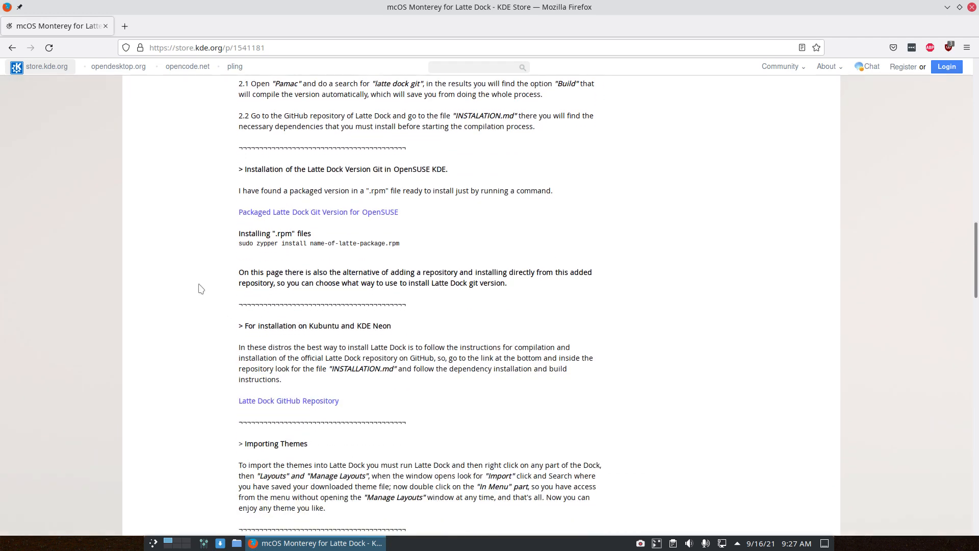
pyautogui.scroll(-1, 200, 289)
pyautogui.scroll(-3, 207, 265)
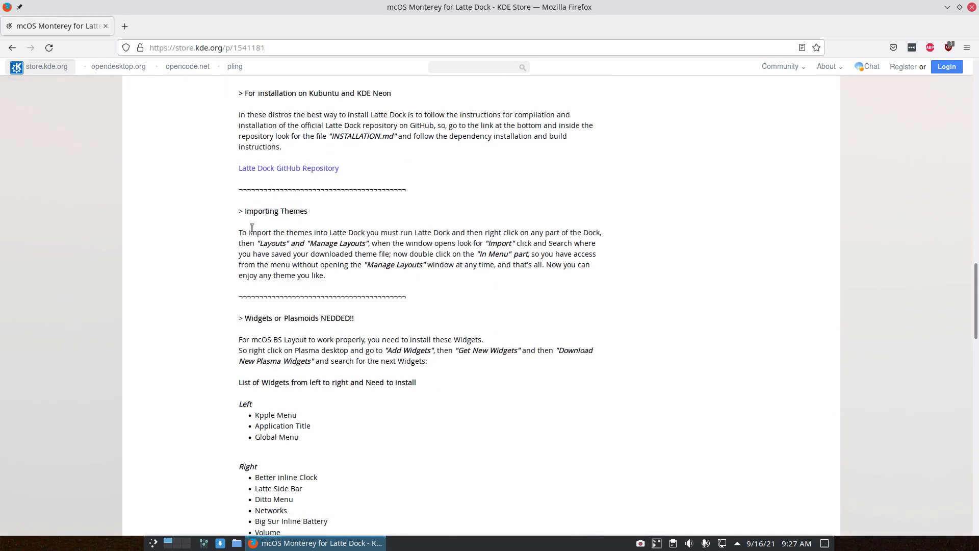
pyautogui.scroll(-1, 257, 229)
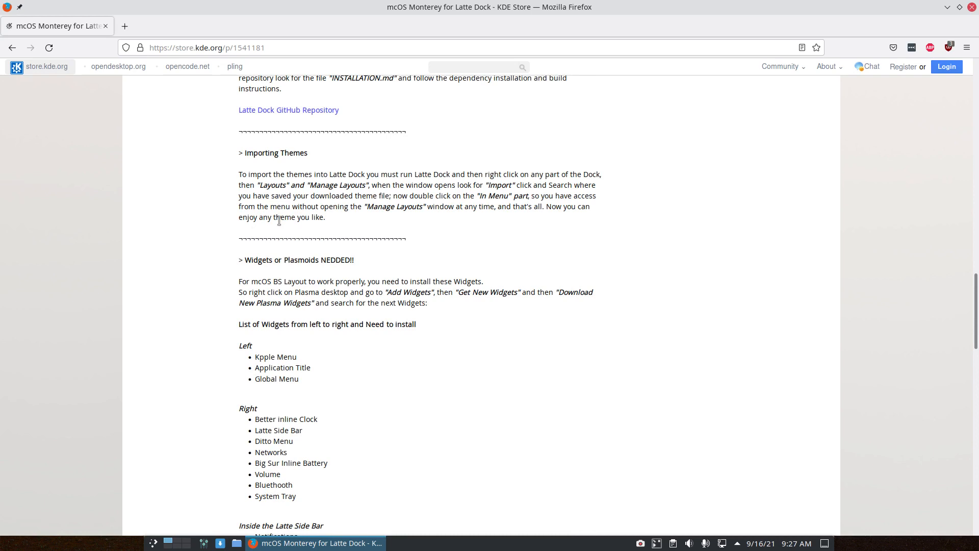
pyautogui.scroll(-2, 280, 223)
pyautogui.scroll(1, 280, 224)
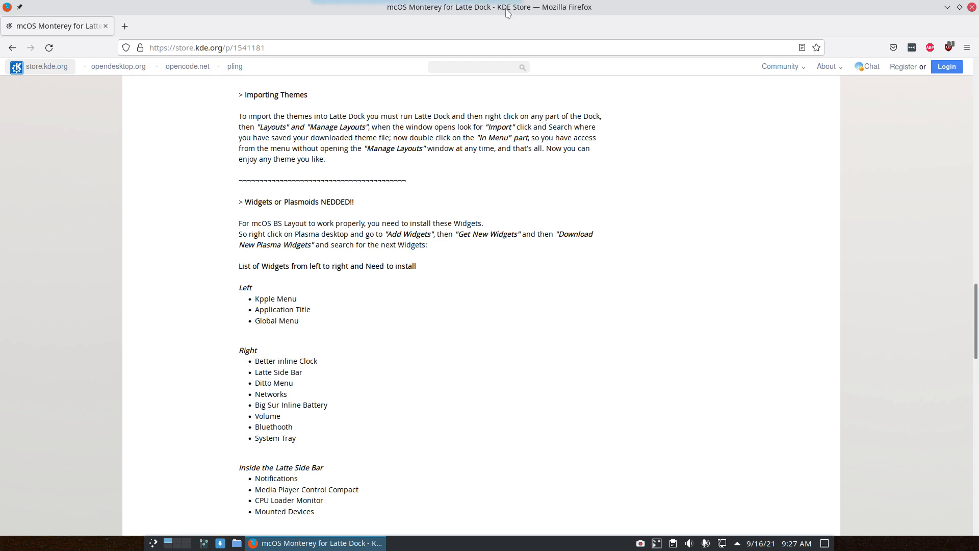
pyautogui.moveTo(506, 9); pyautogui.dragTo(2, 238)
pyautogui.scroll(10, 416, 191)
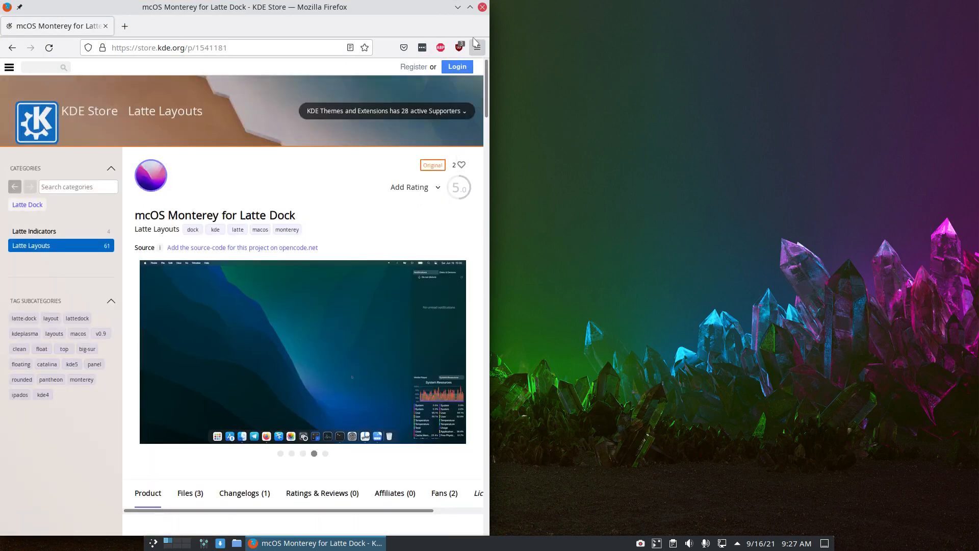
pyautogui.click(469, 7)
# Step: Download mcOS-Monterey-Large.layout.latte.zip with the Save File option, applied automatically to files like this from now on
pyautogui.click(925, 170)
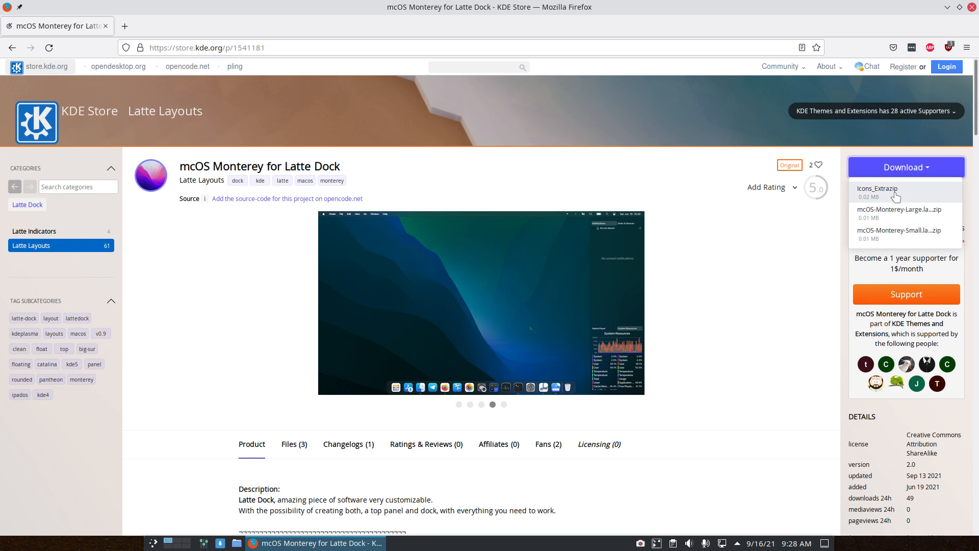
pyautogui.click(897, 215)
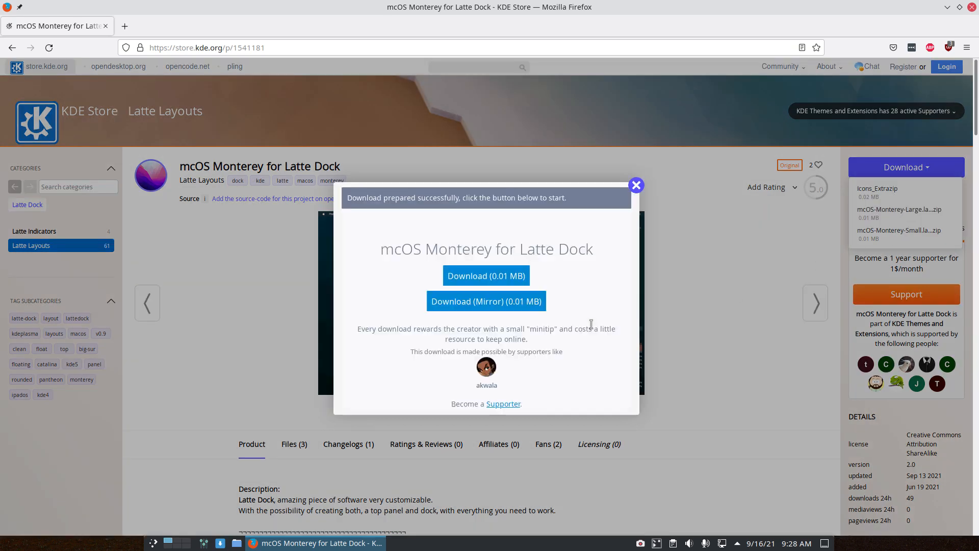
pyautogui.click(504, 278)
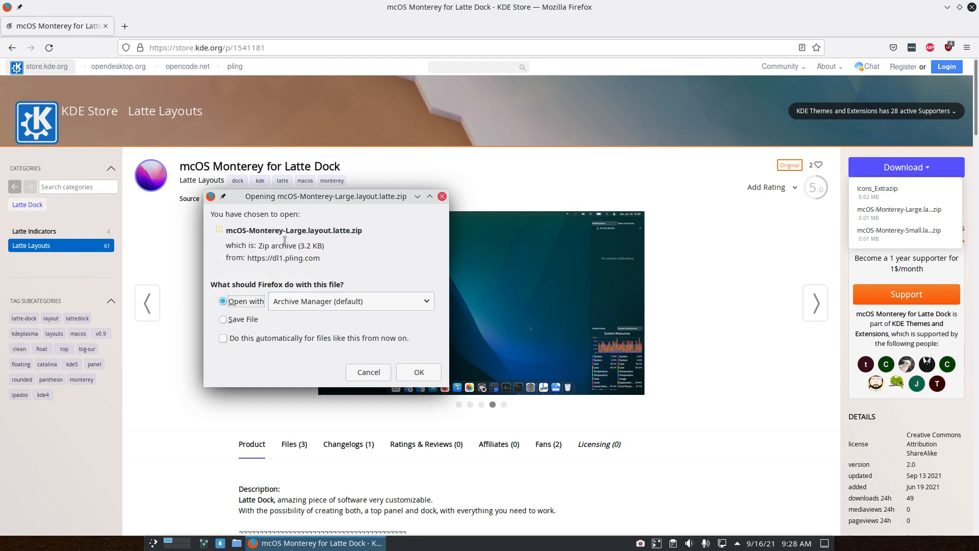
pyautogui.click(243, 319)
pyautogui.click(301, 339)
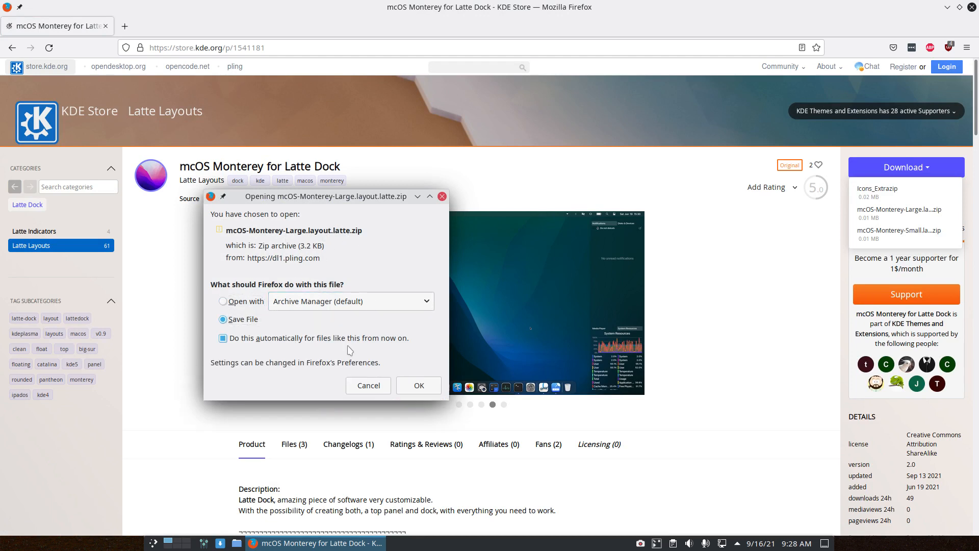
pyautogui.click(419, 385)
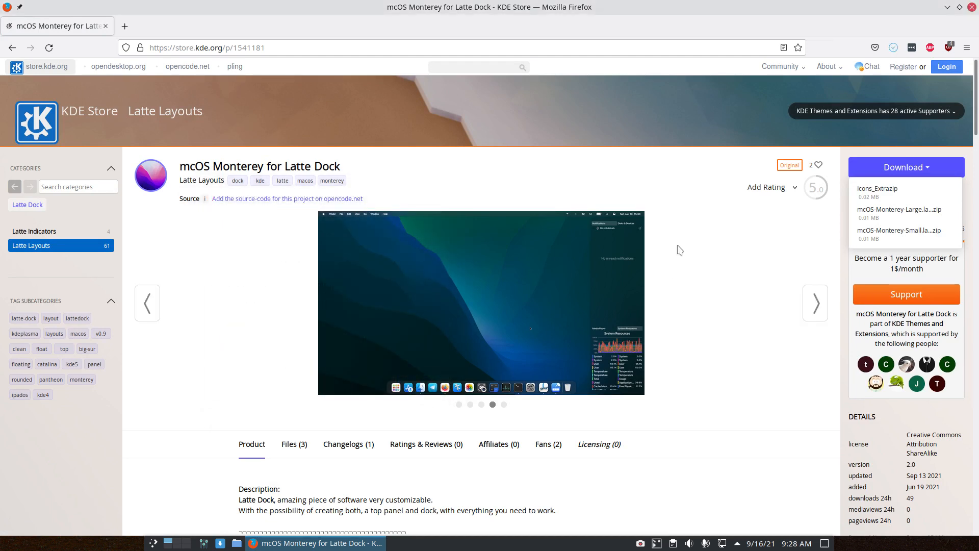
pyautogui.click(949, 6)
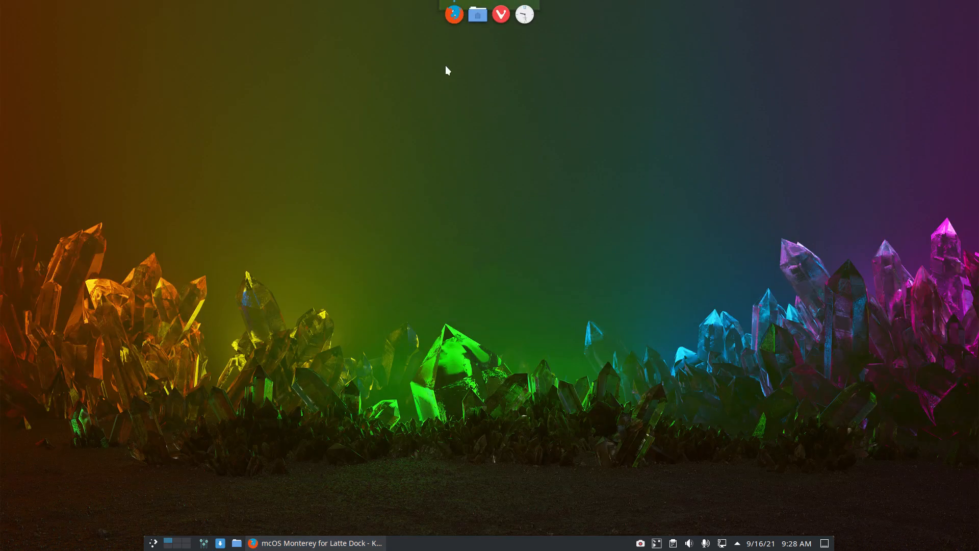
pyautogui.rightClick(485, 28)
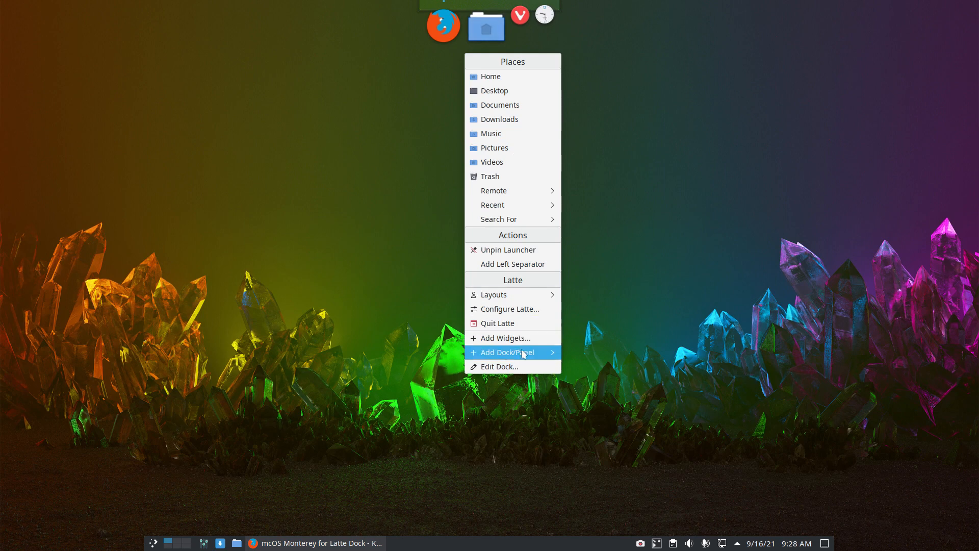
pyautogui.moveTo(533, 355)
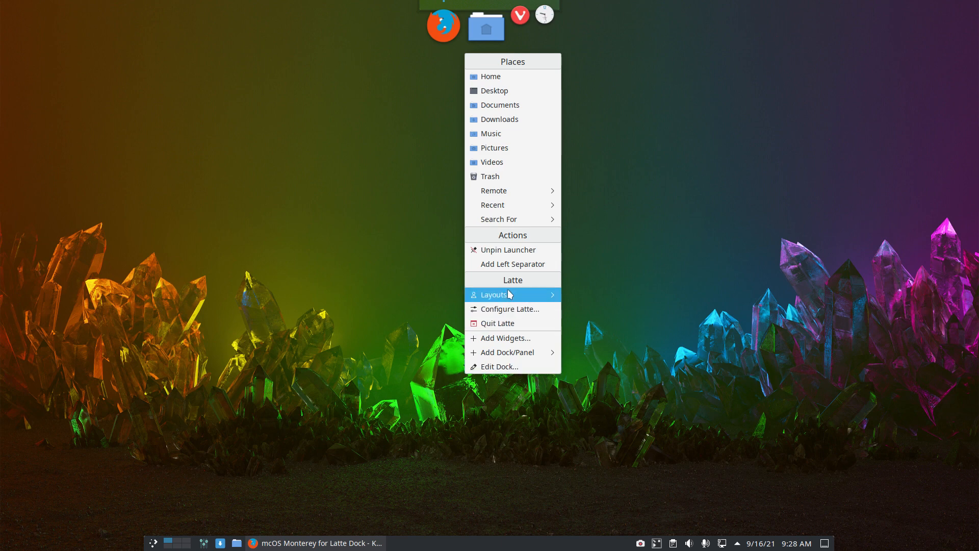
pyautogui.moveTo(509, 294)
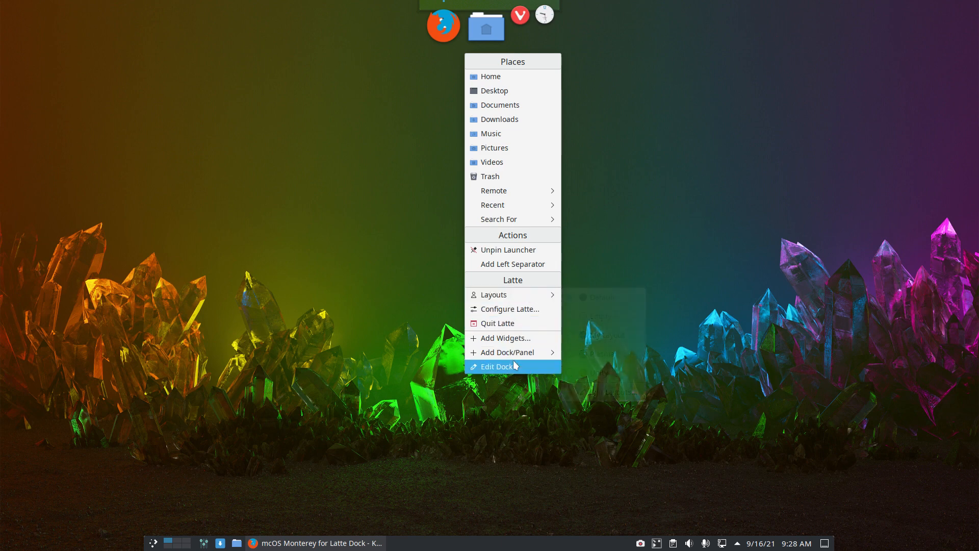
pyautogui.click(367, 457)
pyautogui.click(280, 546)
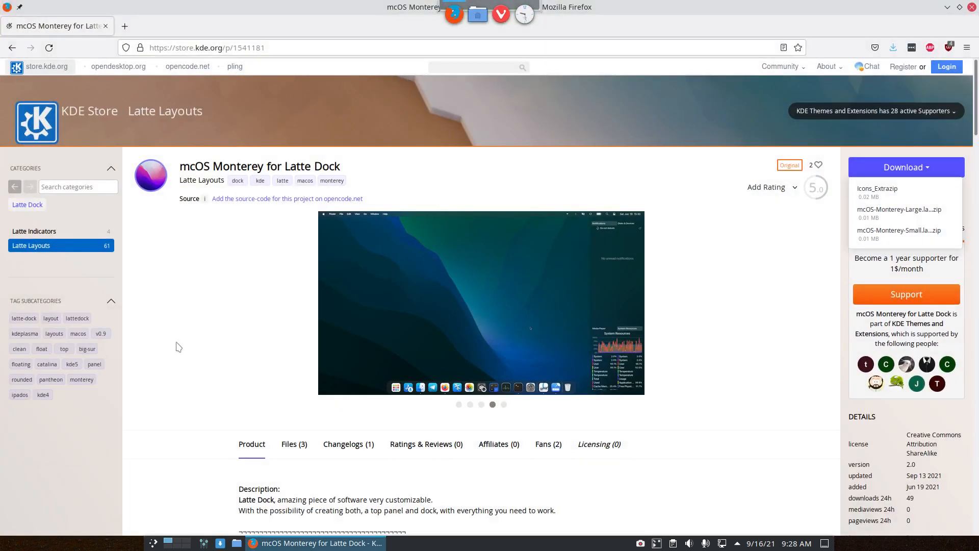
# Step: Review the whole mcOS Monterey page again, looking for the instructions on importing themes into Latte Dock
pyautogui.scroll(-10, 238, 355)
pyautogui.scroll(10, 238, 356)
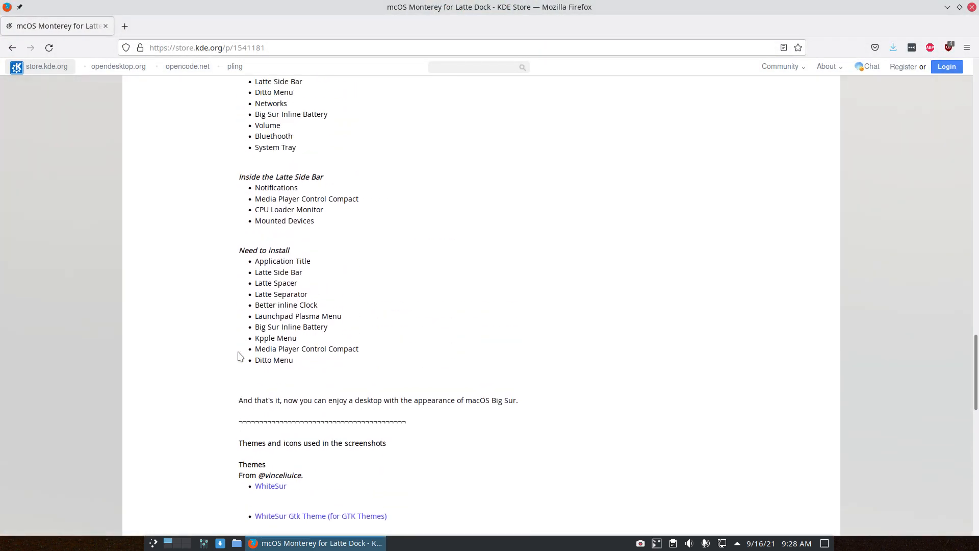
pyautogui.scroll(-15, 238, 356)
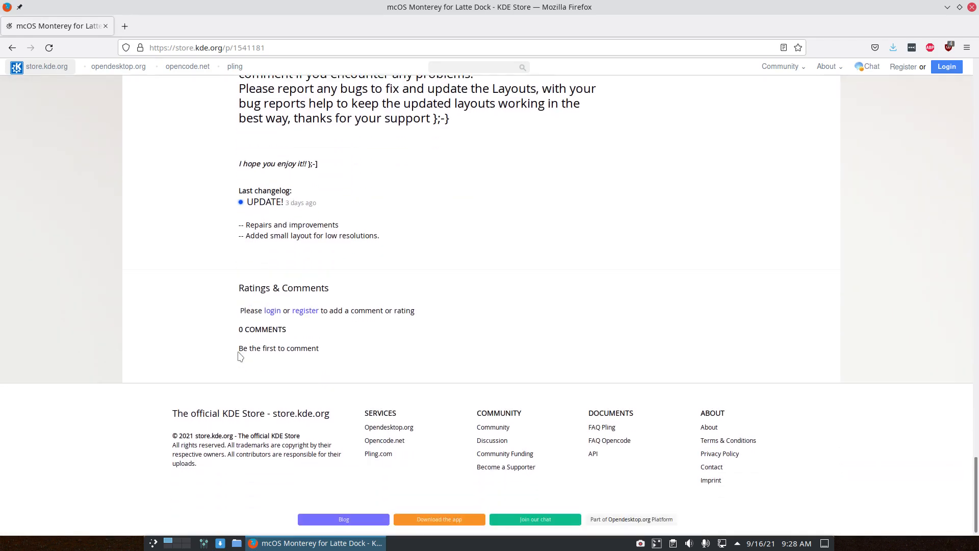
pyautogui.scroll(10, 238, 356)
pyautogui.scroll(10, 238, 356)
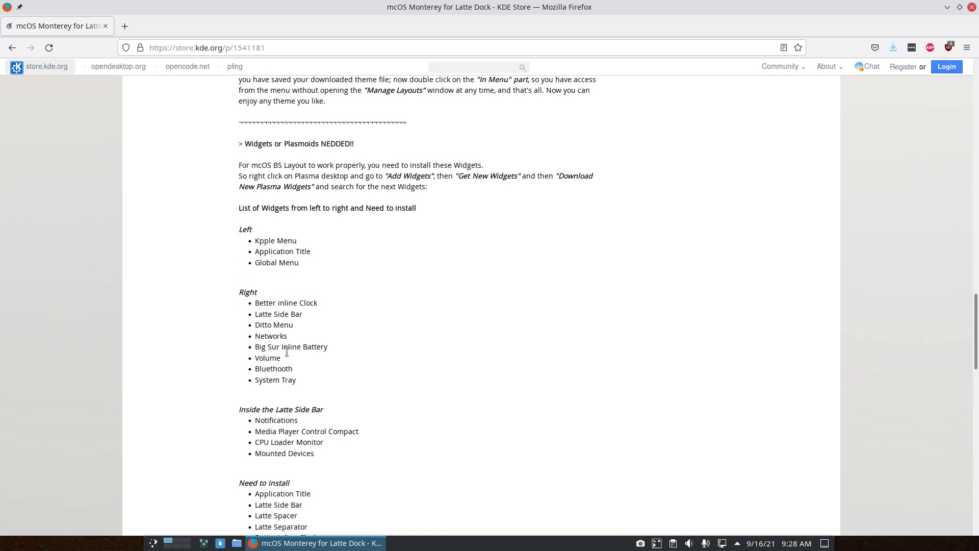
pyautogui.scroll(10, 287, 431)
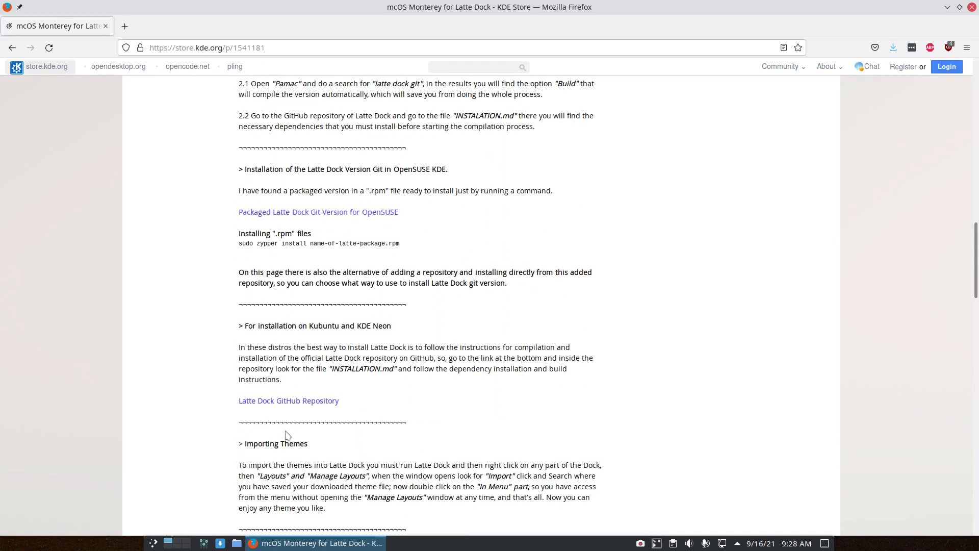
pyautogui.scroll(3, 286, 434)
pyautogui.scroll(1, 286, 434)
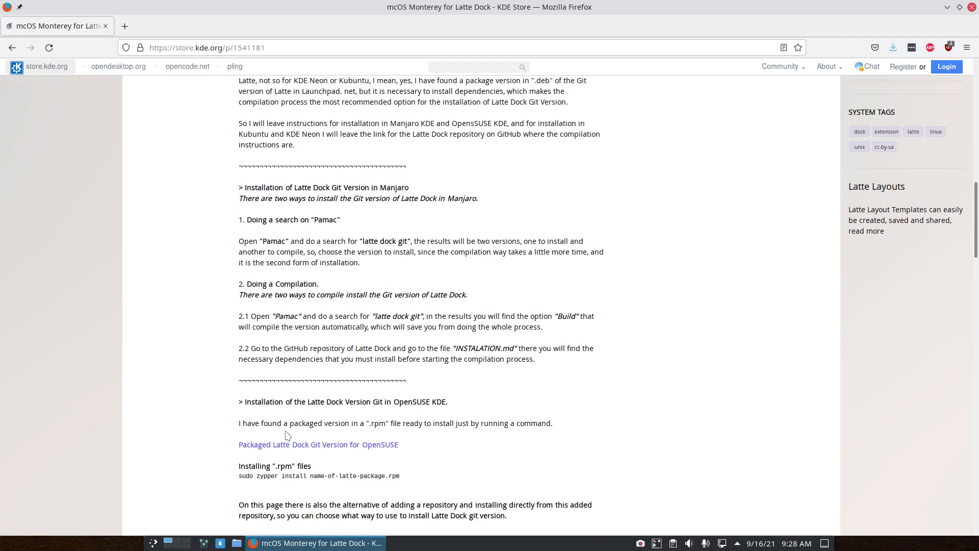
pyautogui.scroll(6, 287, 435)
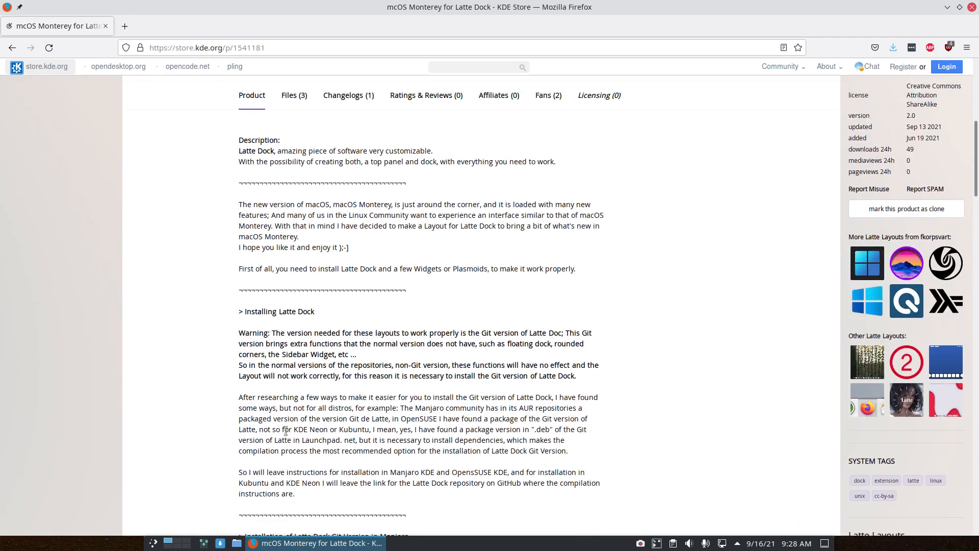
pyautogui.scroll(-7, 286, 435)
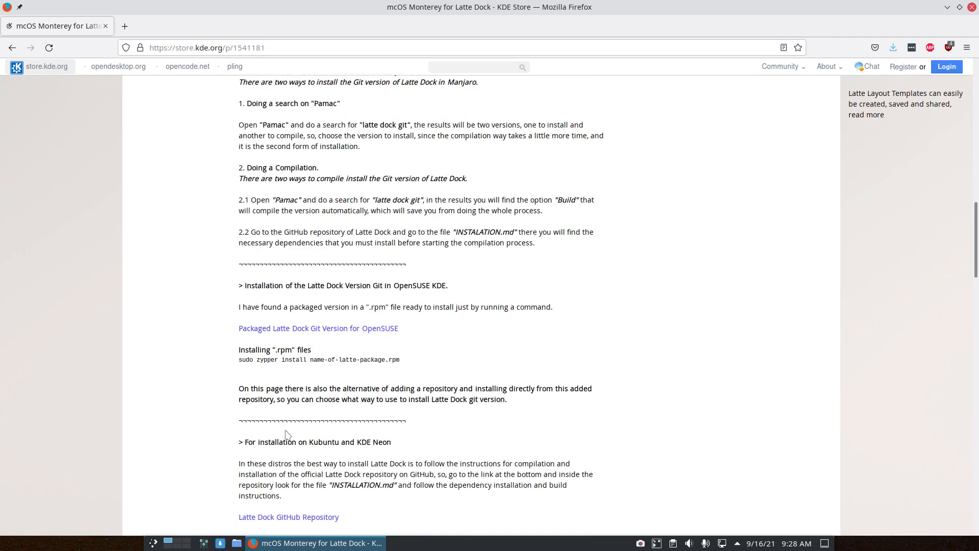
pyautogui.scroll(-6, 286, 434)
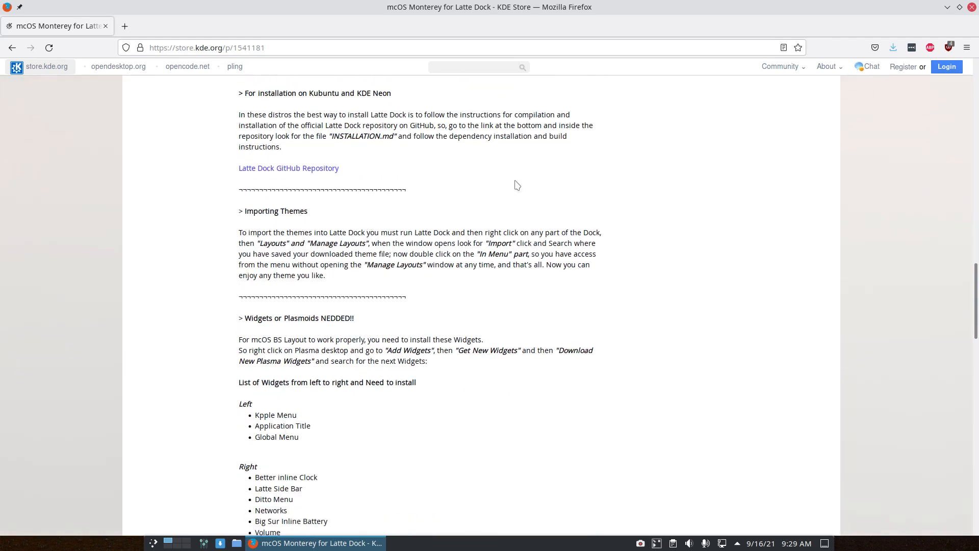
# Step: Move the browser window aside and open Latte Dock's layouts editor, placed so the import instructions stay readable
pyautogui.moveTo(920, 5); pyautogui.dragTo(478, 167)
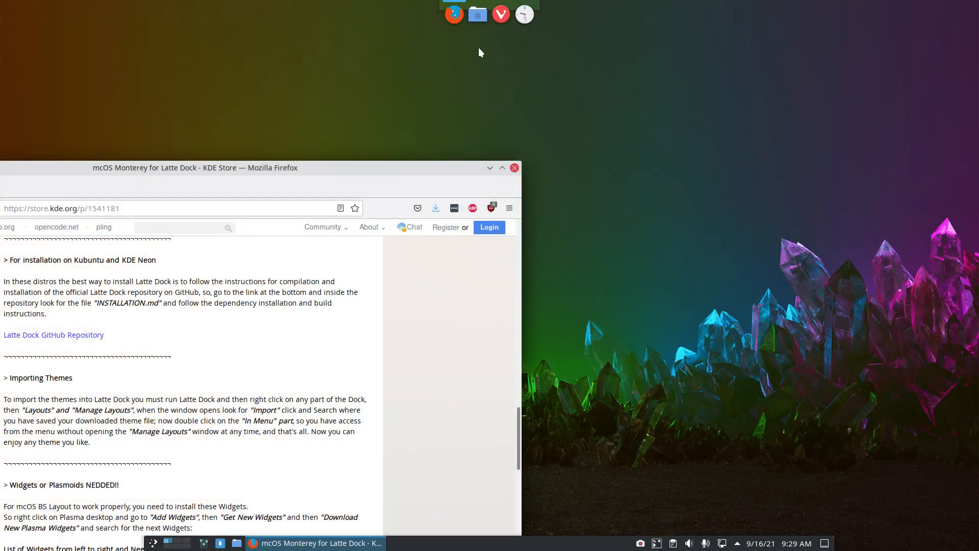
pyautogui.rightClick(492, 4)
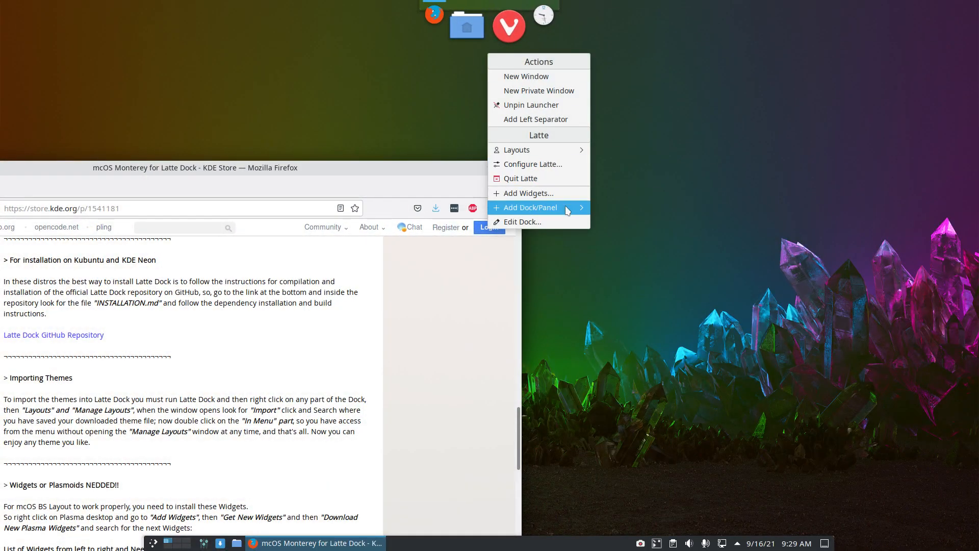
pyautogui.moveTo(551, 149)
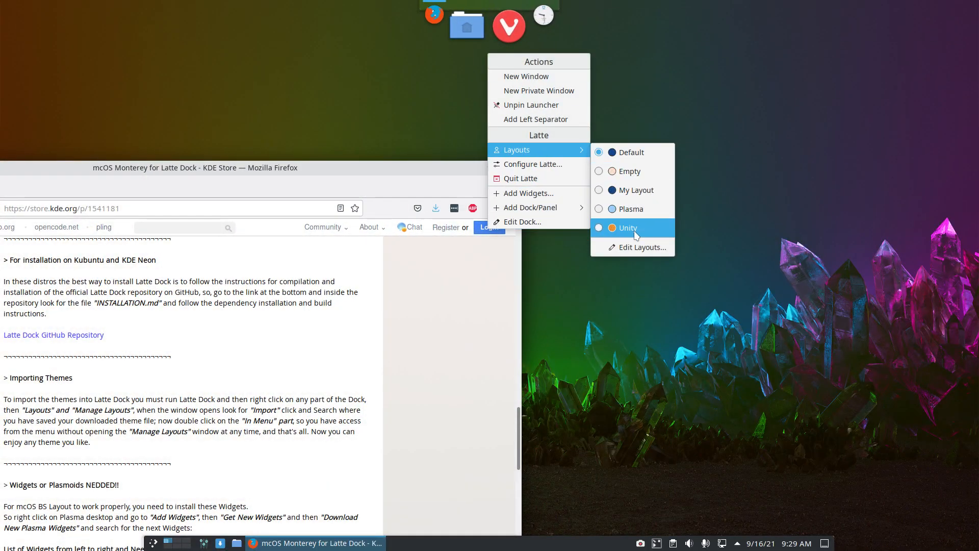
pyautogui.click(656, 249)
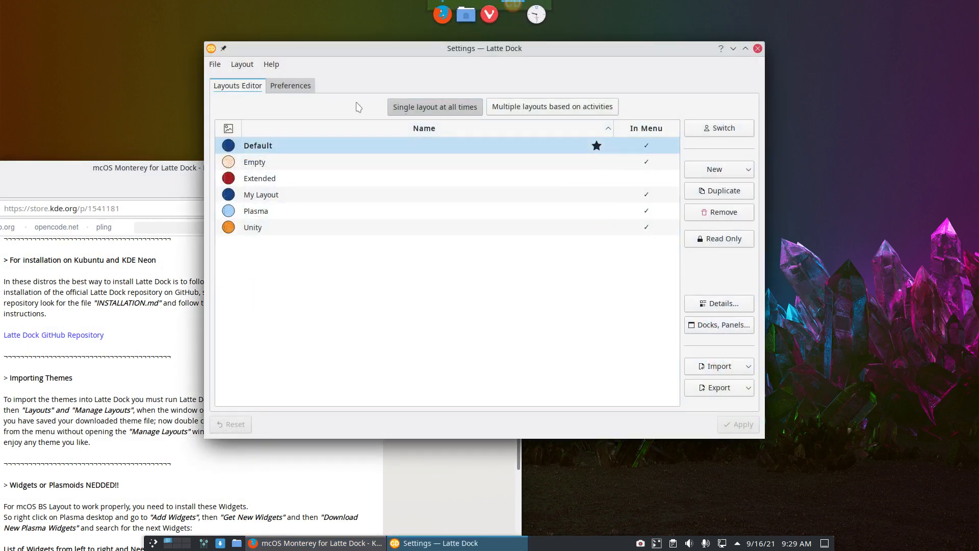
pyautogui.moveTo(408, 52); pyautogui.dragTo(533, 54)
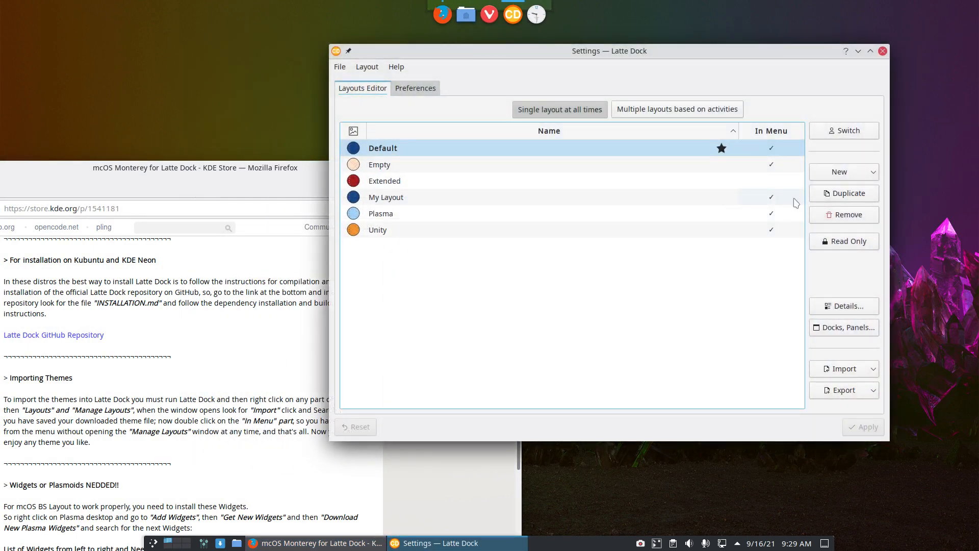
# Step: Try to import a layout into Latte Dock from the KDE Online Store
pyautogui.click(869, 371)
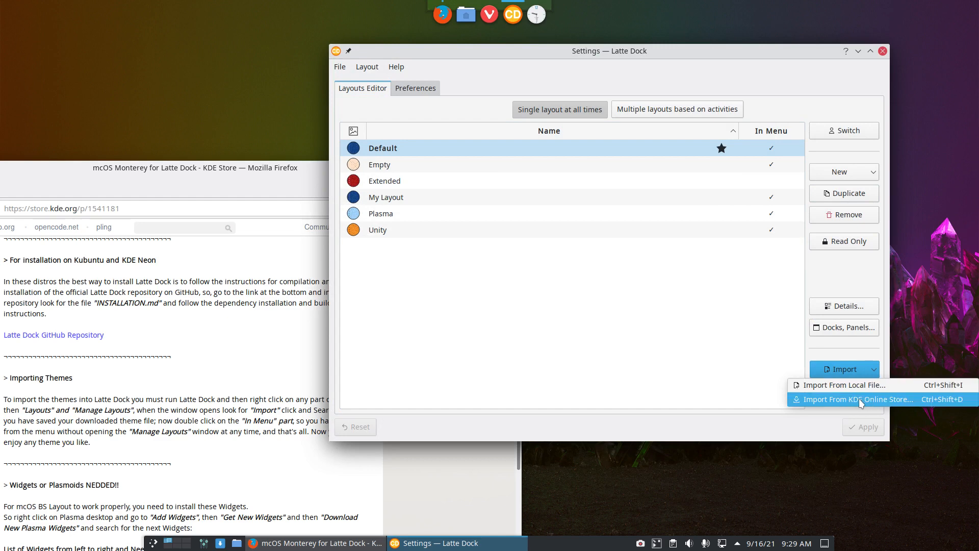
pyautogui.click(861, 401)
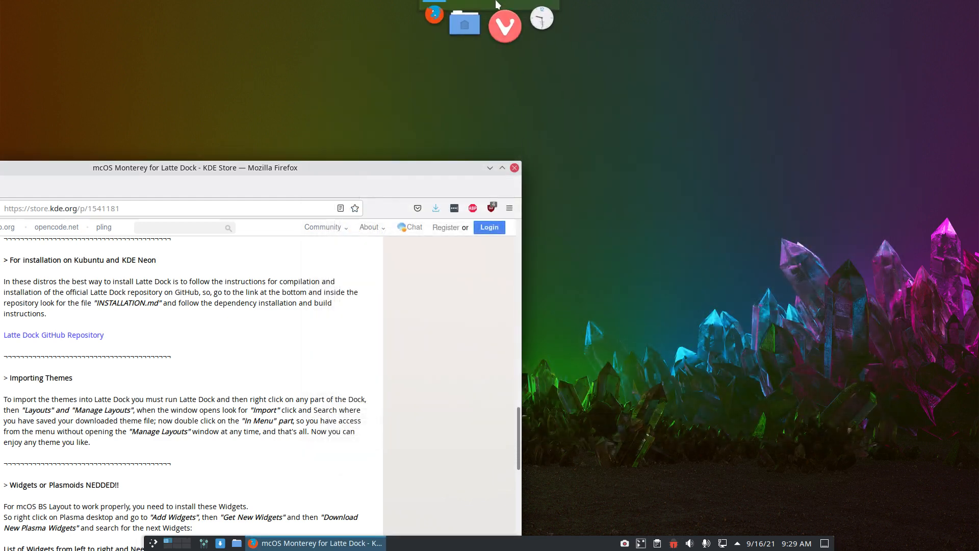
pyautogui.rightClick(497, 21)
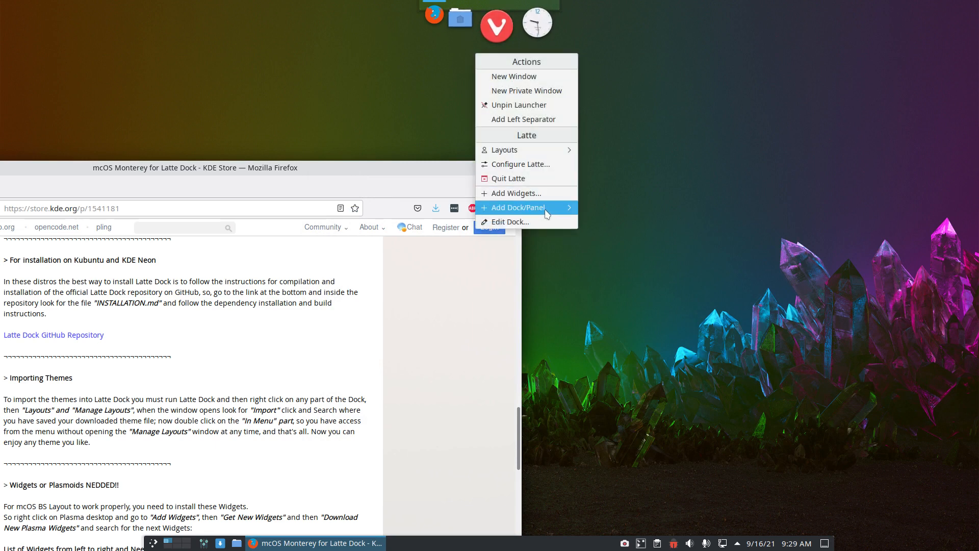
pyautogui.moveTo(556, 211)
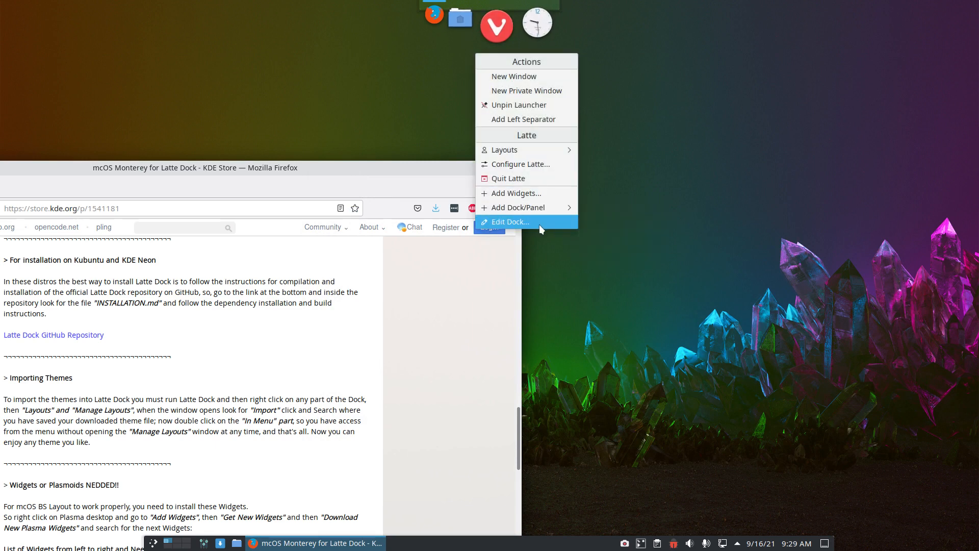
pyautogui.click(539, 224)
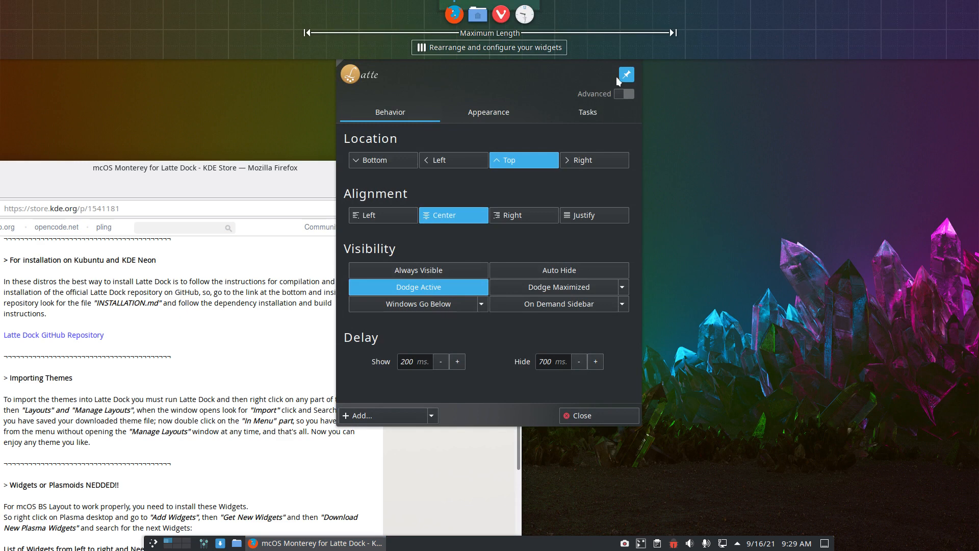
pyautogui.click(640, 40)
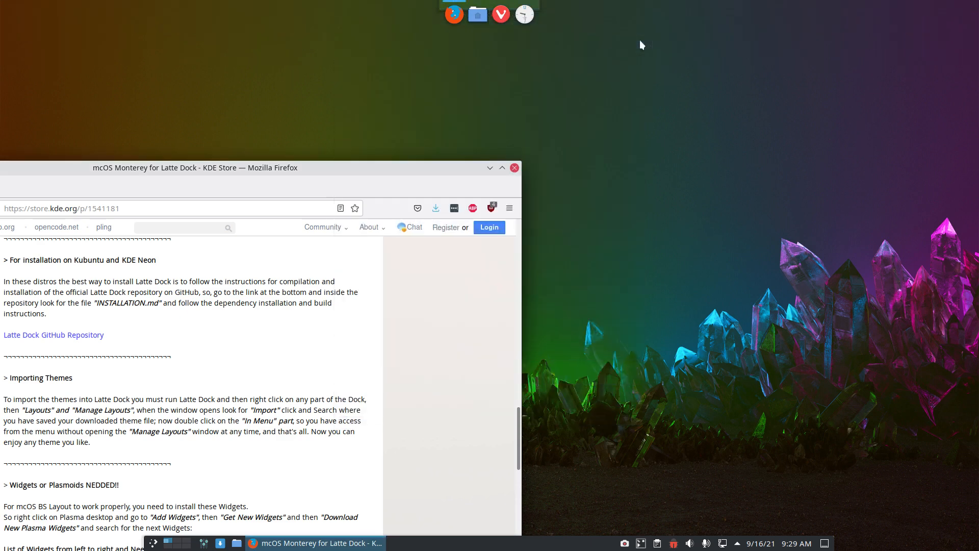
# Step: Reopen Latte Dock's layouts editor from the dock
pyautogui.rightClick(533, 26)
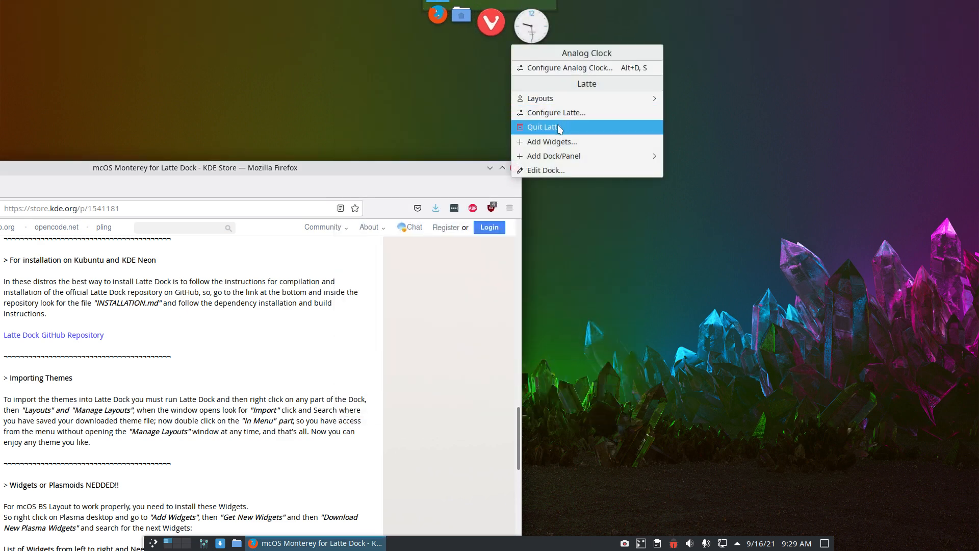
pyautogui.moveTo(568, 99)
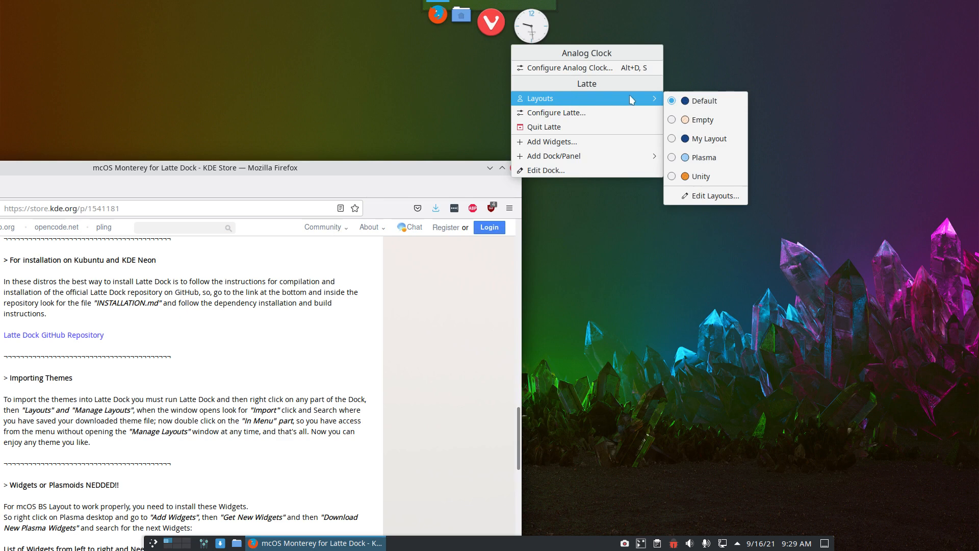
pyautogui.click(714, 195)
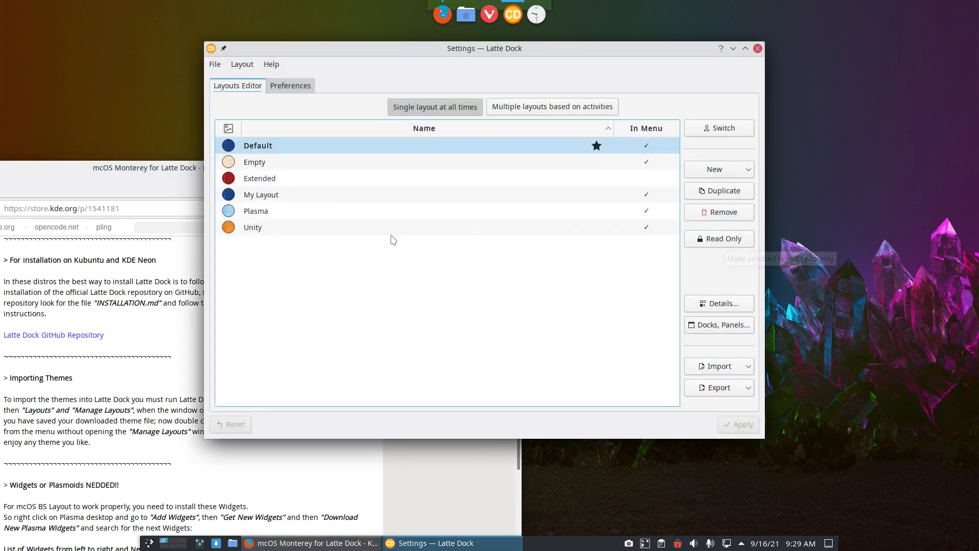
# Step: Try to import mcOS-Monterey-Large.layout.latte.zip from the Downloads folder as a local layout file
pyautogui.click(689, 367)
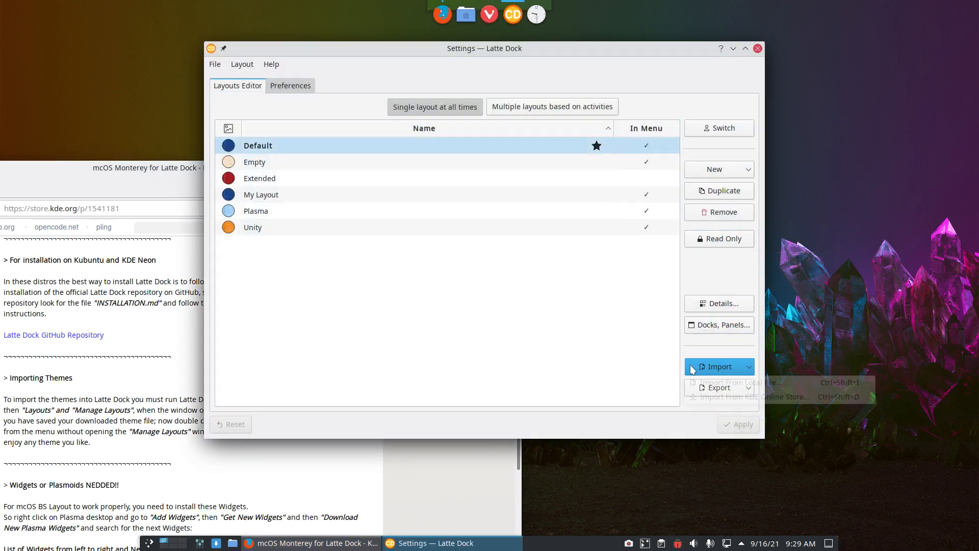
pyautogui.click(709, 382)
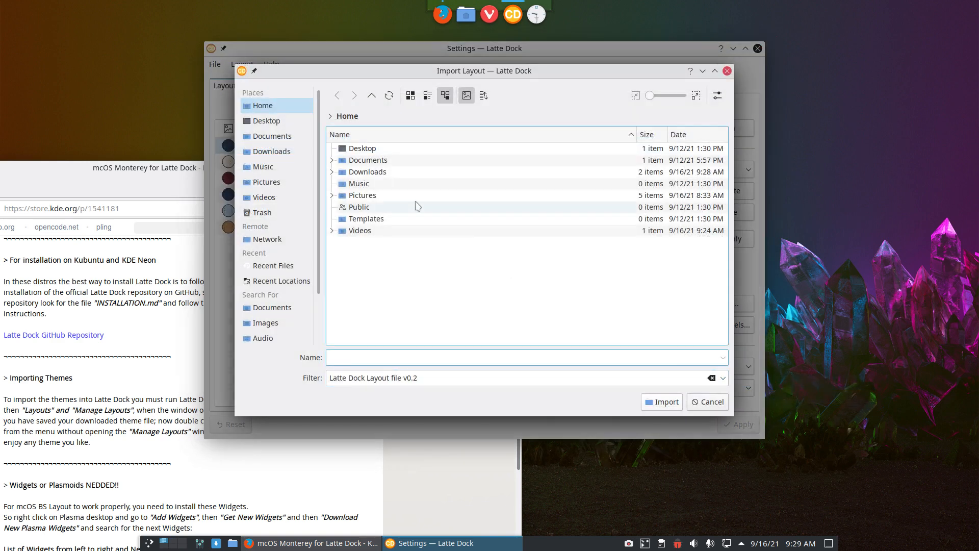
pyautogui.doubleClick(379, 172)
pyautogui.click(404, 153)
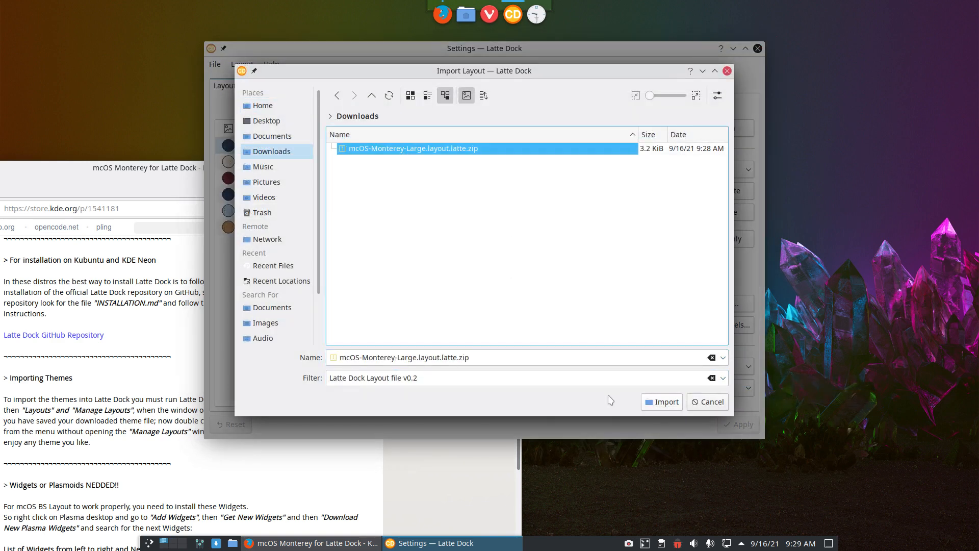
pyautogui.click(661, 402)
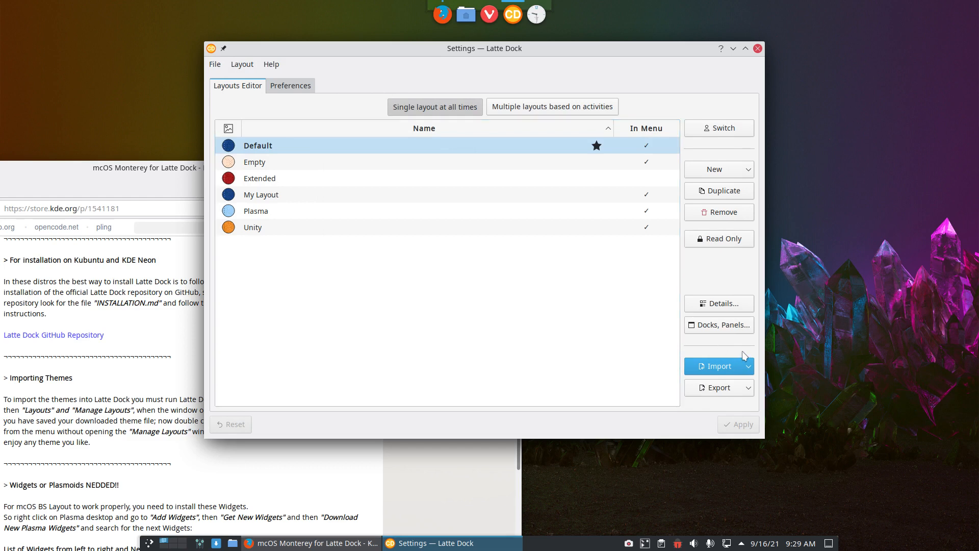
pyautogui.click(743, 387)
pyautogui.click(740, 372)
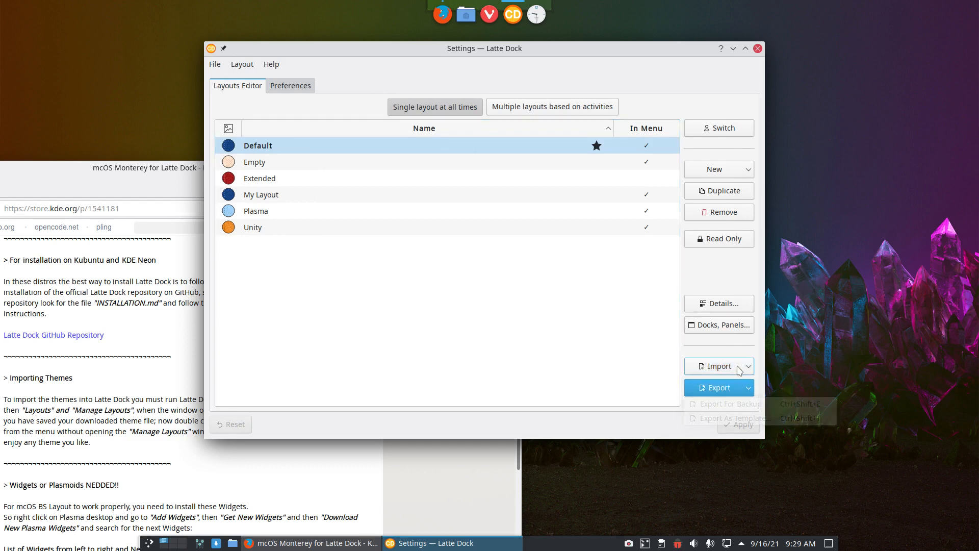
pyautogui.click(602, 295)
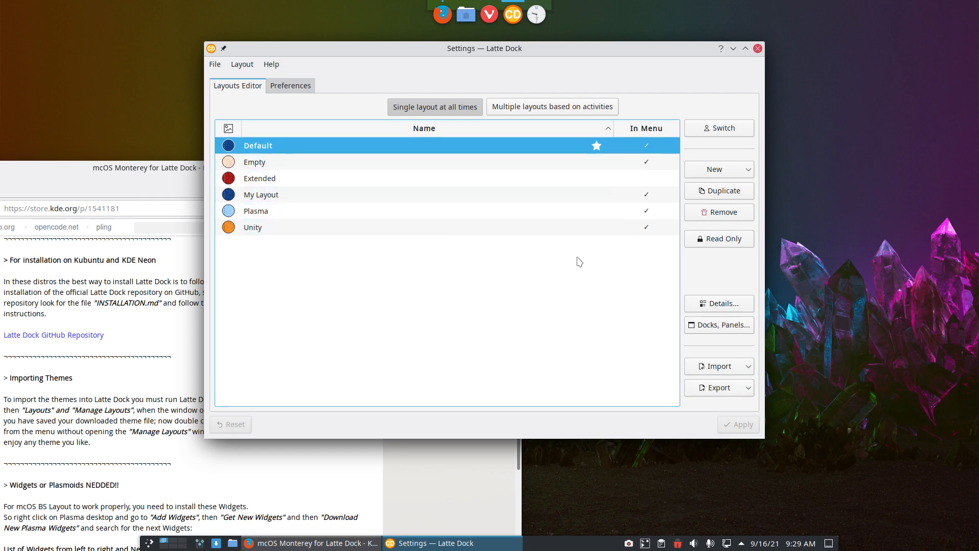
pyautogui.click(552, 107)
pyautogui.click(428, 108)
pyautogui.click(720, 367)
# Step: Maximise the mcOS Monterey page in Firefox and download Icons_Extra.zip and mcOS-Monterey-Small.layout.latte.zip
pyautogui.doubleClick(89, 178)
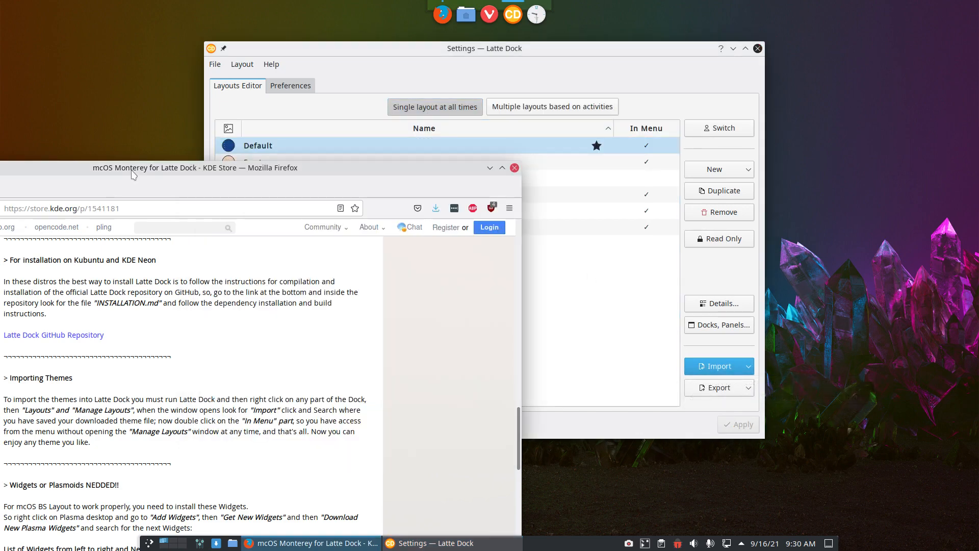
pyautogui.scroll(20, 923, 170)
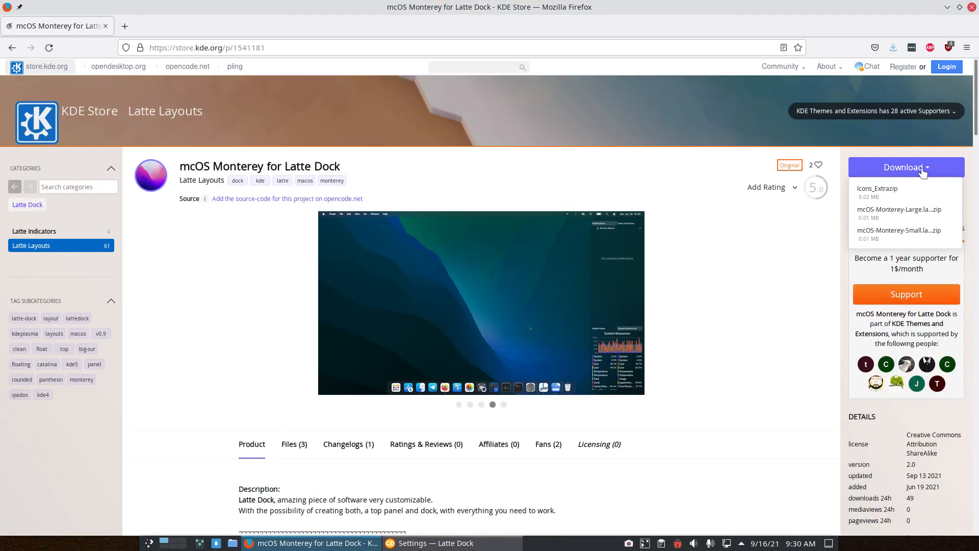
pyautogui.click(921, 170)
pyautogui.click(912, 173)
pyautogui.click(879, 194)
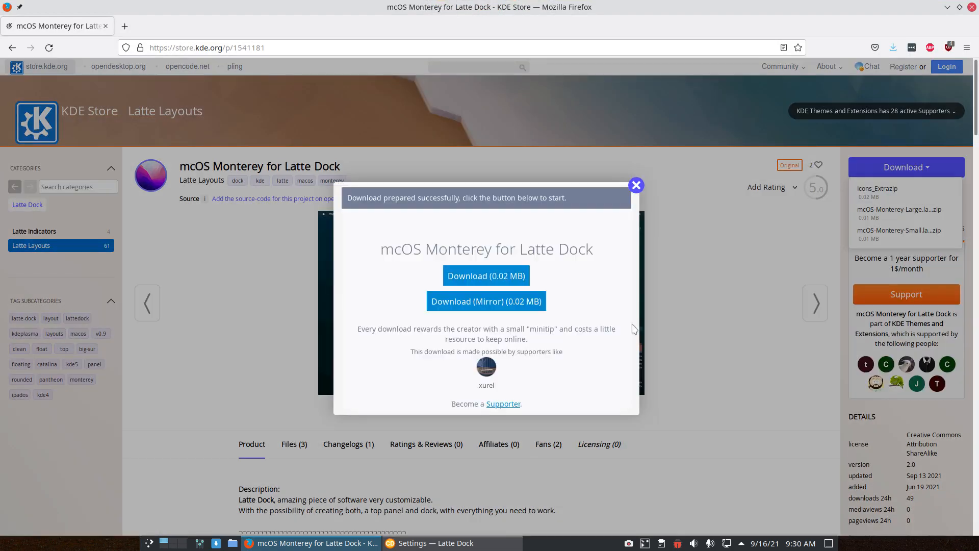
pyautogui.click(485, 284)
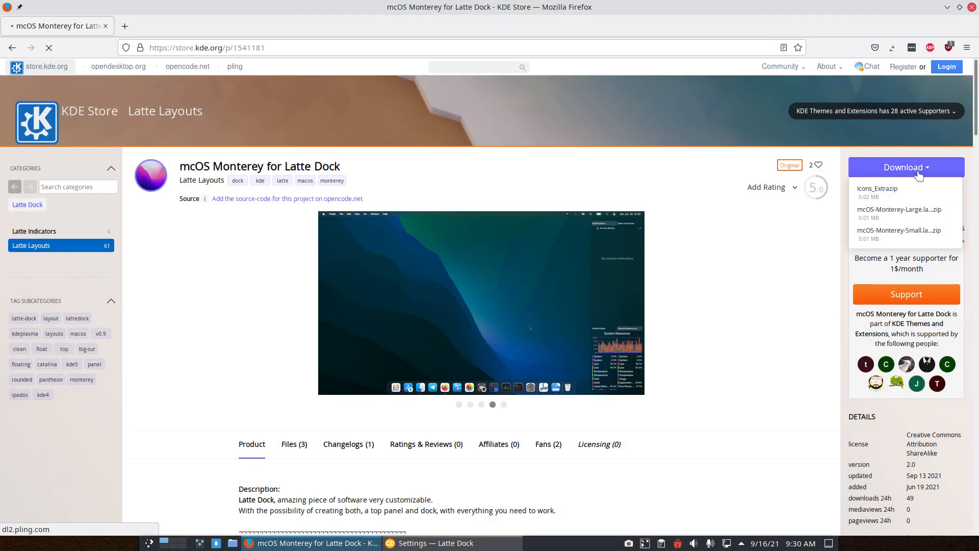
pyautogui.click(905, 239)
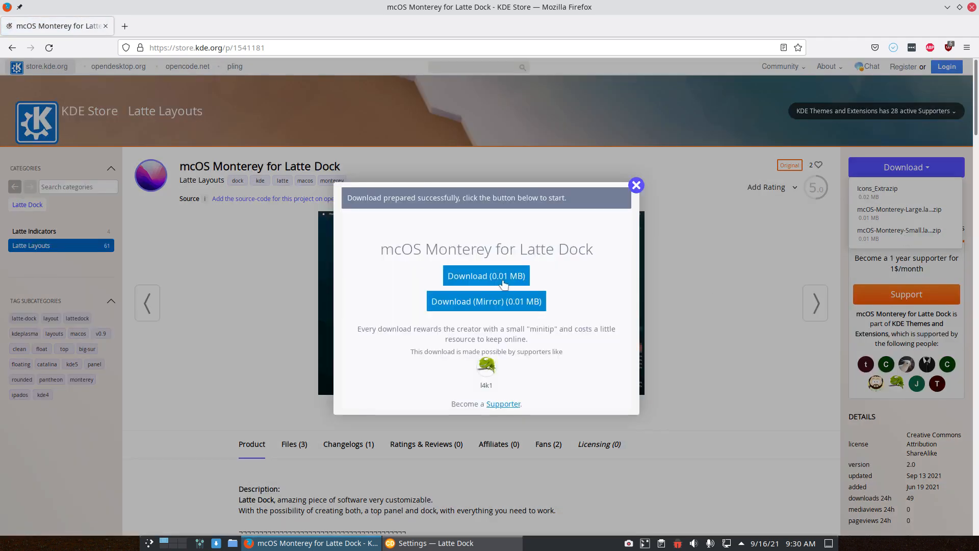
pyautogui.click(504, 283)
# Step: Minimise Firefox and the Latte Dock settings, and open the Downloads folder in the Dolphin file manager
pyautogui.click(948, 8)
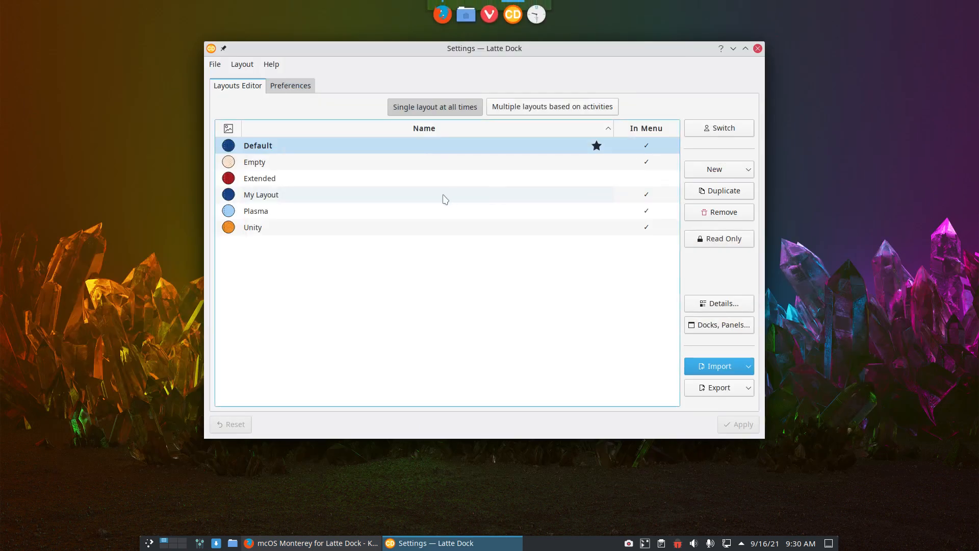
pyautogui.click(733, 49)
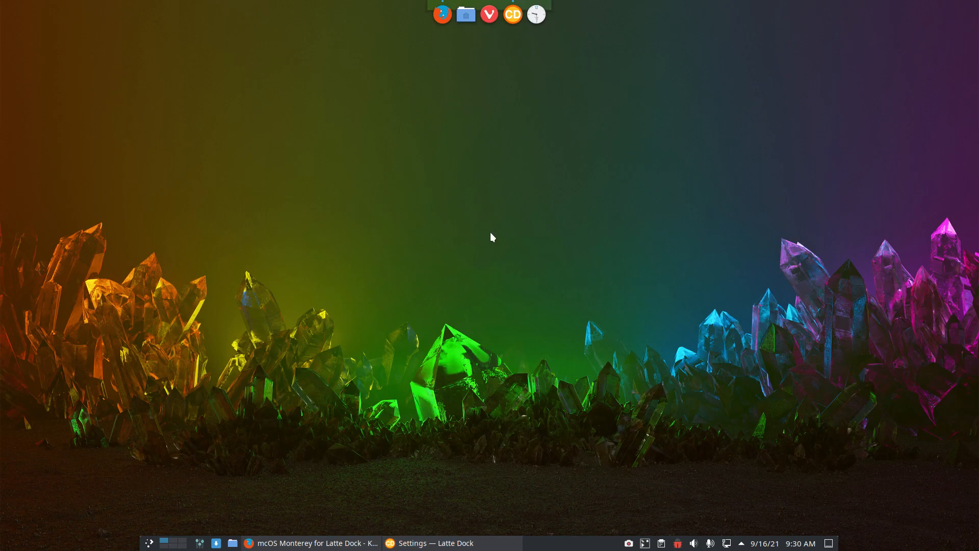
pyautogui.press('super+e')
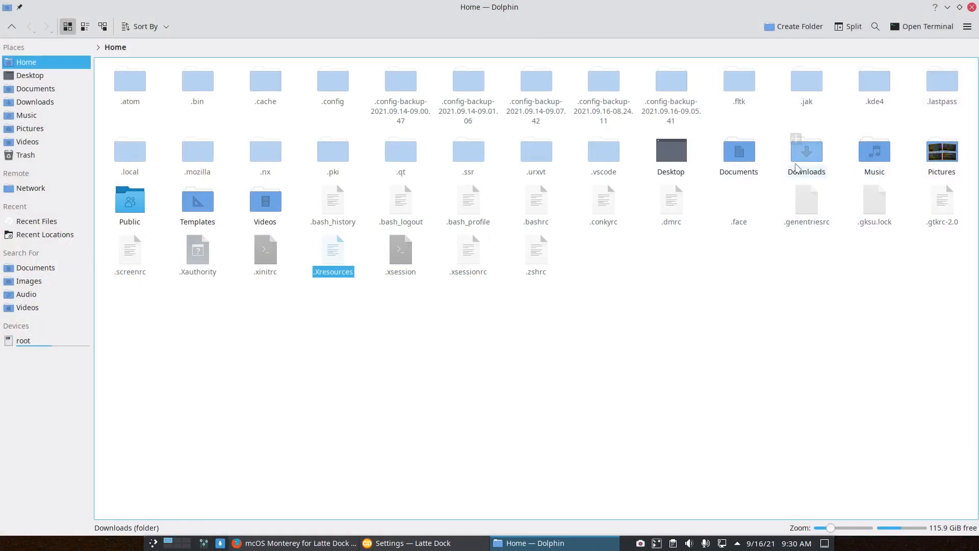
pyautogui.click(805, 156)
pyautogui.doubleClick(805, 156)
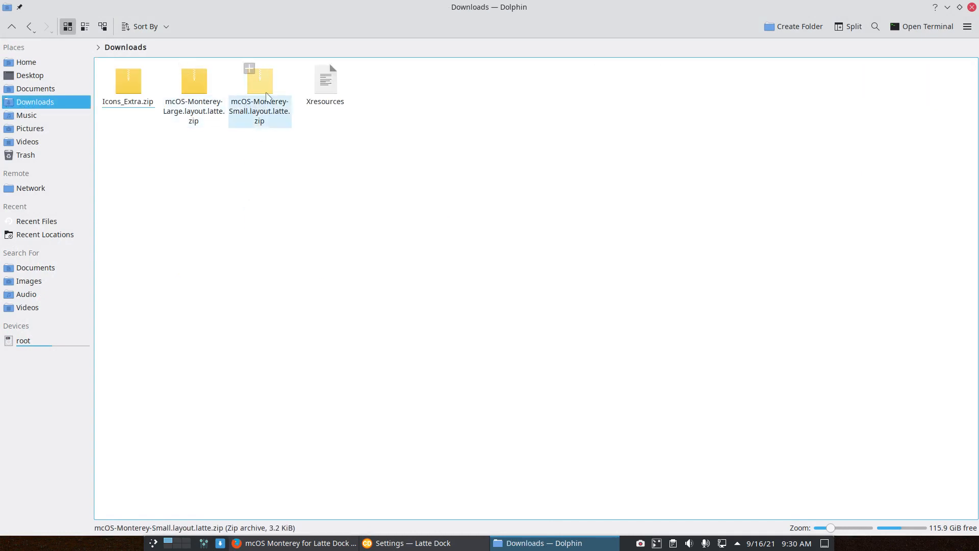
# Step: Examine the contents of the mcOS-Monterey-Small, Icons_Extra and mcOS-Monterey-Large archives, closing each one after viewing
pyautogui.doubleClick(264, 94)
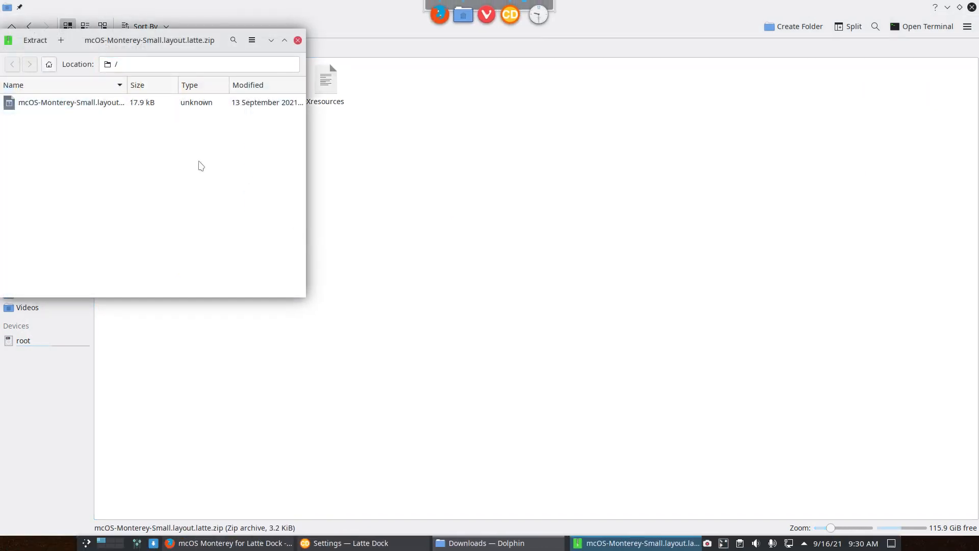
pyautogui.moveTo(127, 85); pyautogui.dragTo(174, 84)
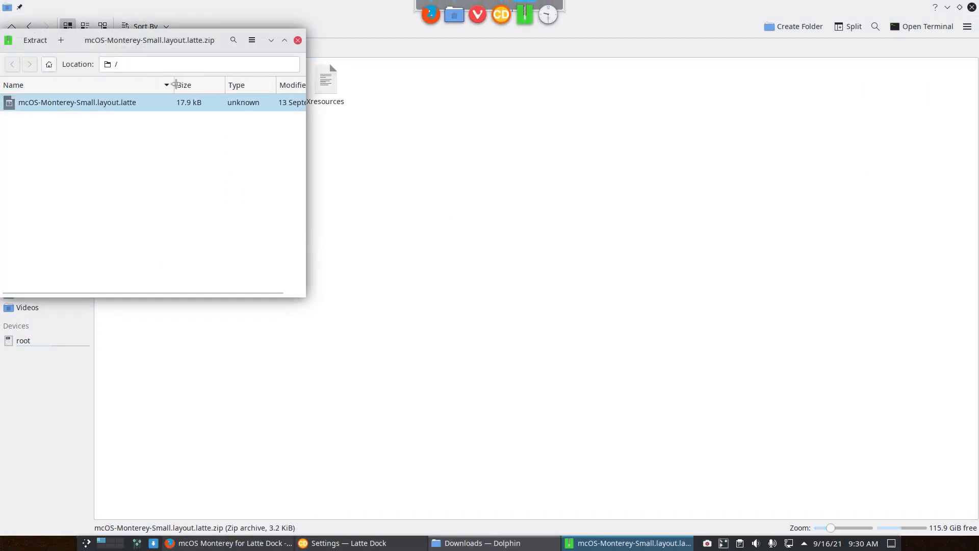
pyautogui.click(190, 131)
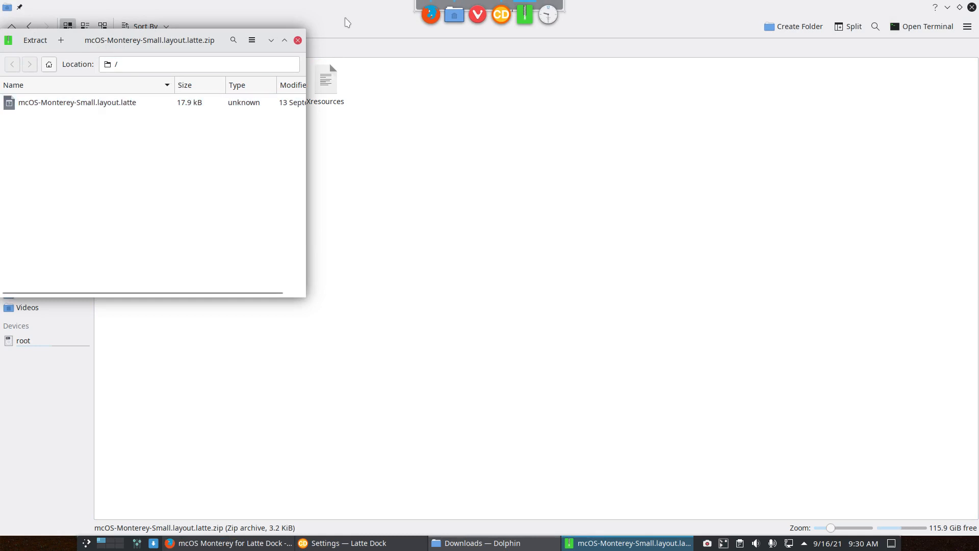
pyautogui.click(298, 39)
pyautogui.doubleClick(128, 85)
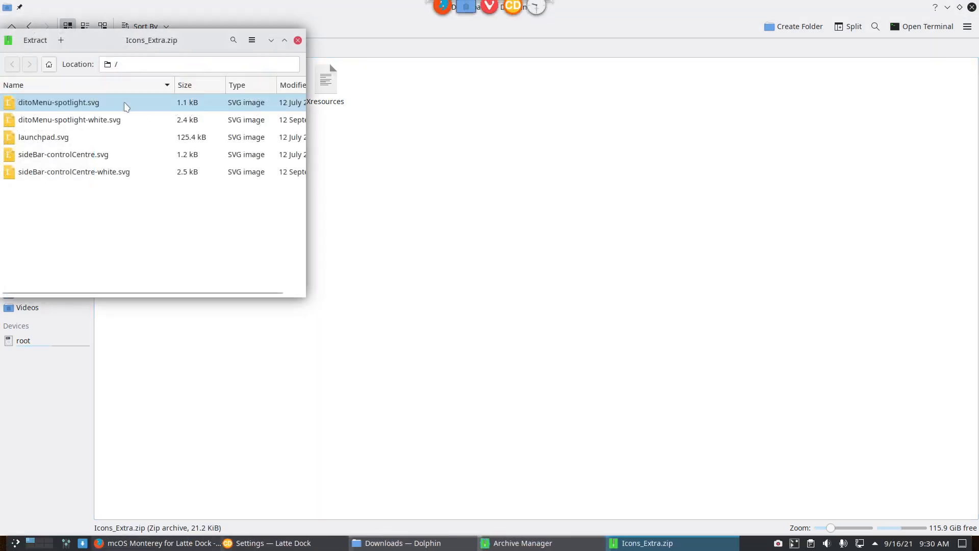
pyautogui.click(106, 103)
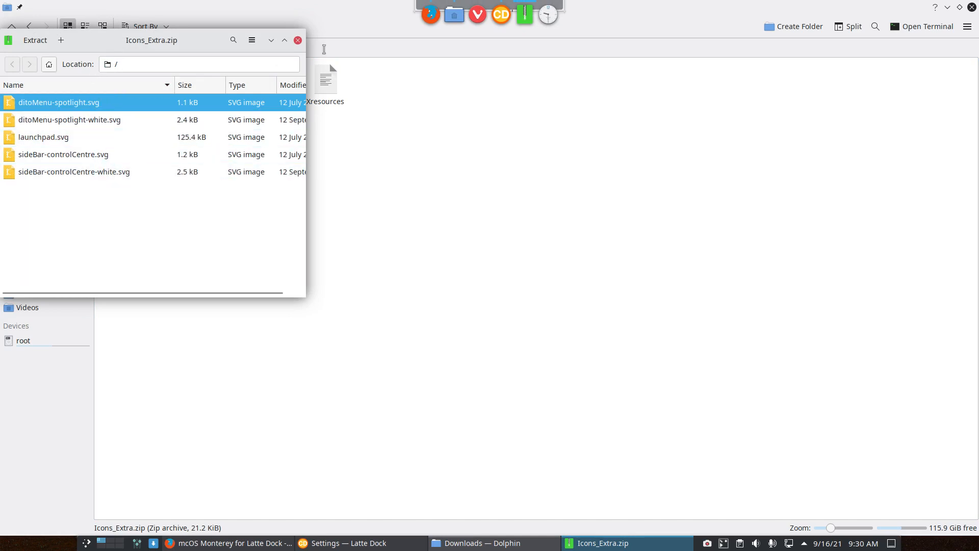
pyautogui.click(298, 39)
pyautogui.doubleClick(196, 92)
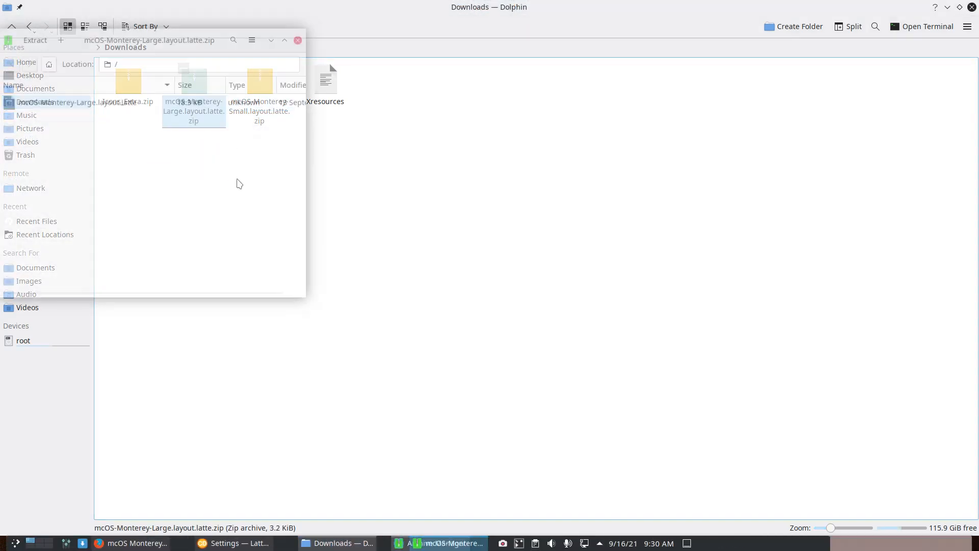
pyautogui.click(298, 40)
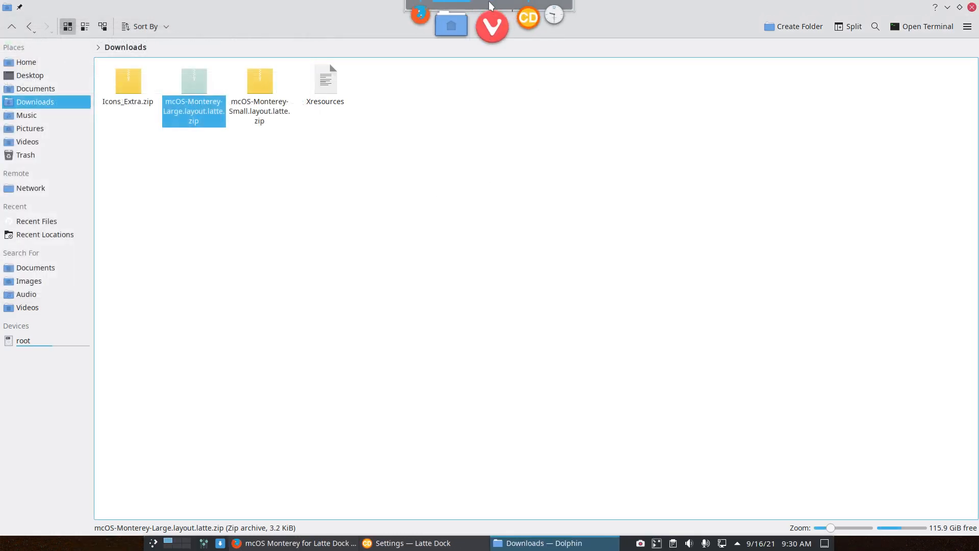
# Step: Open Latte Dock's layouts editor from the dock
pyautogui.rightClick(531, 8)
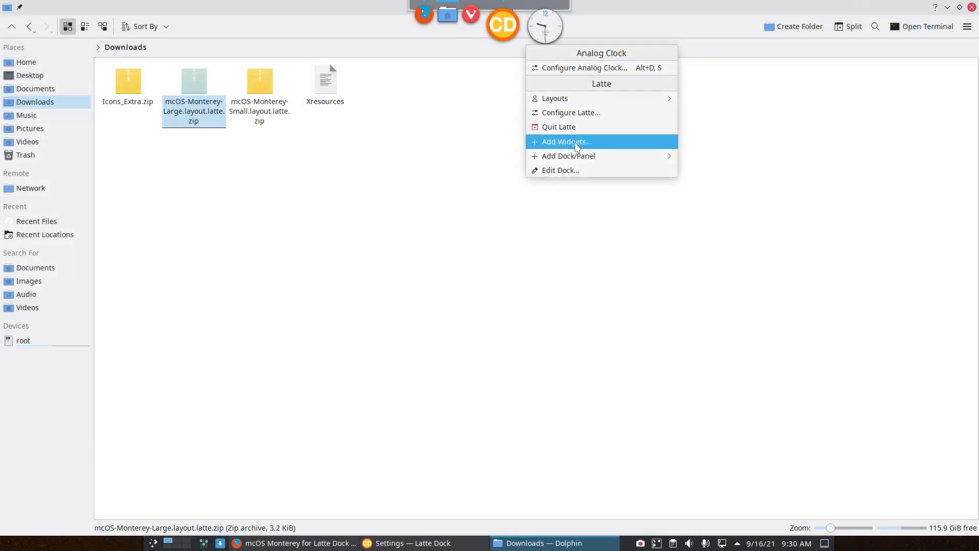
pyautogui.moveTo(587, 100)
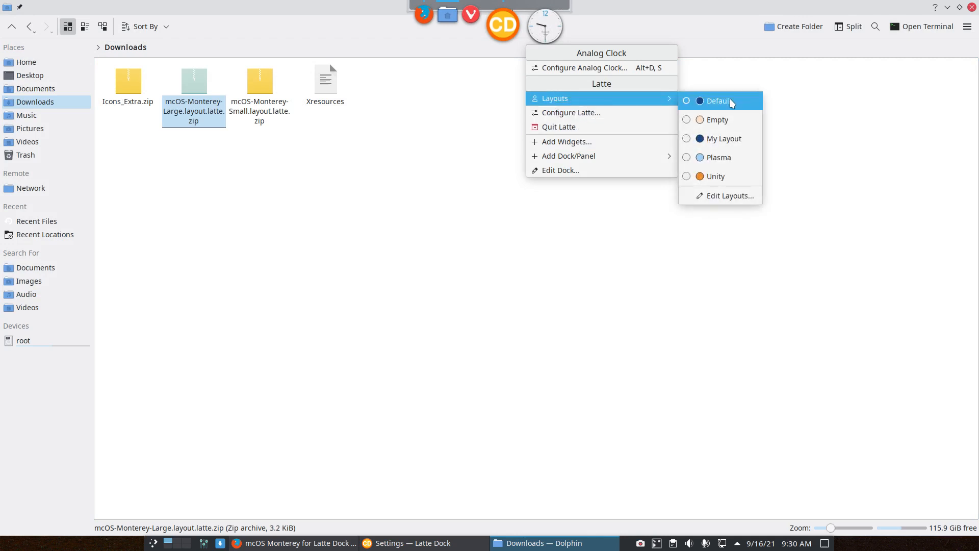
pyautogui.click(745, 195)
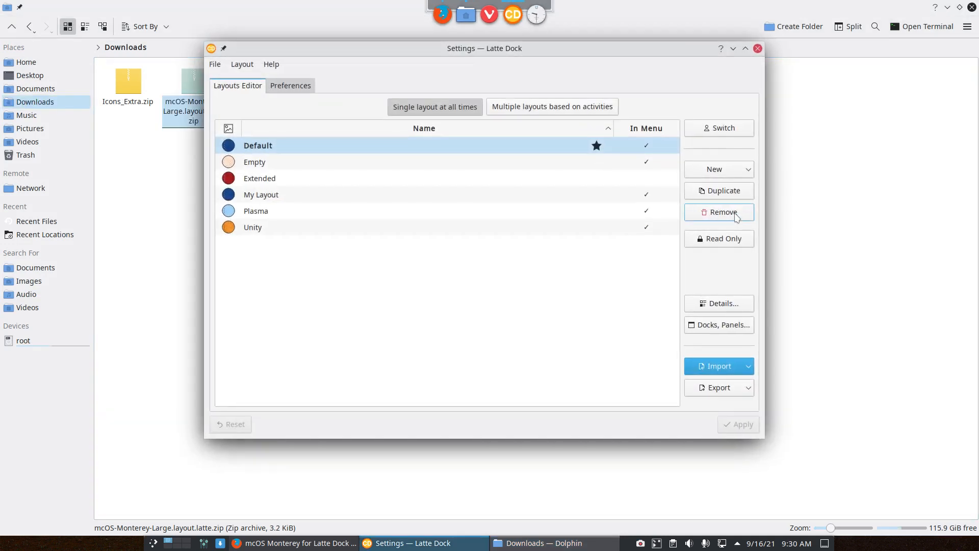
pyautogui.click(724, 366)
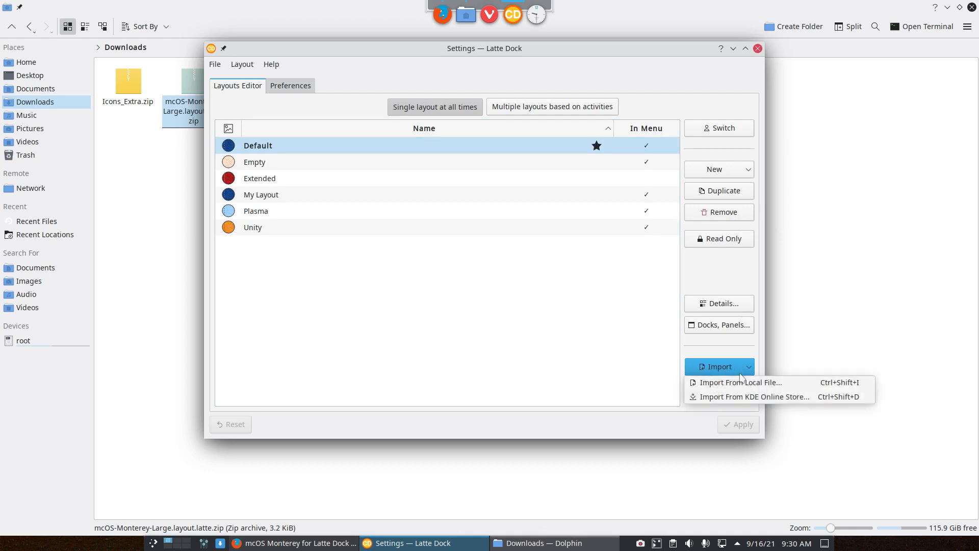
pyautogui.click(732, 380)
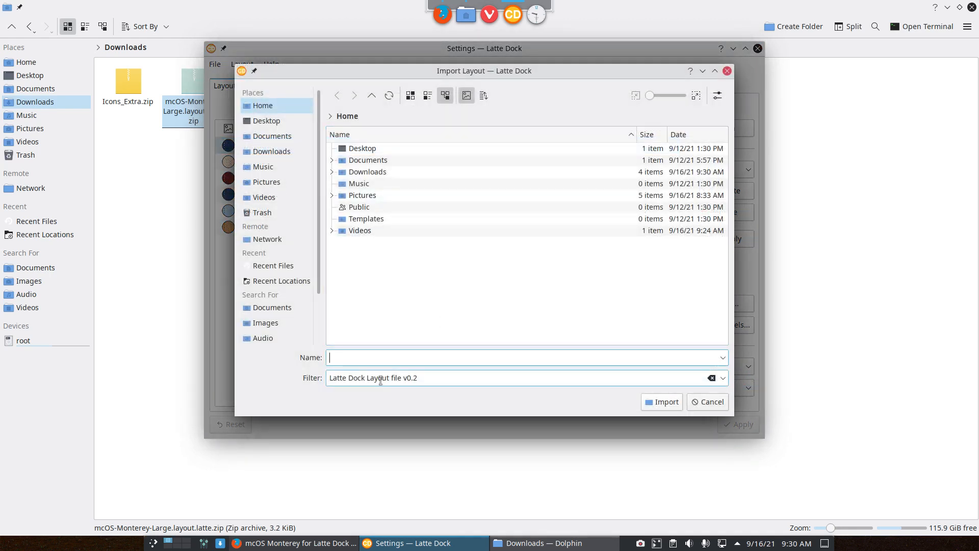
pyautogui.click(709, 401)
# Step: Extract mcOS-Monterey-Large.layout.latte.zip directly into the Downloads folder, moving the Latte Dock settings aside first and minimising Dolphin when done
pyautogui.moveTo(548, 48); pyautogui.dragTo(740, 47)
pyautogui.rightClick(193, 85)
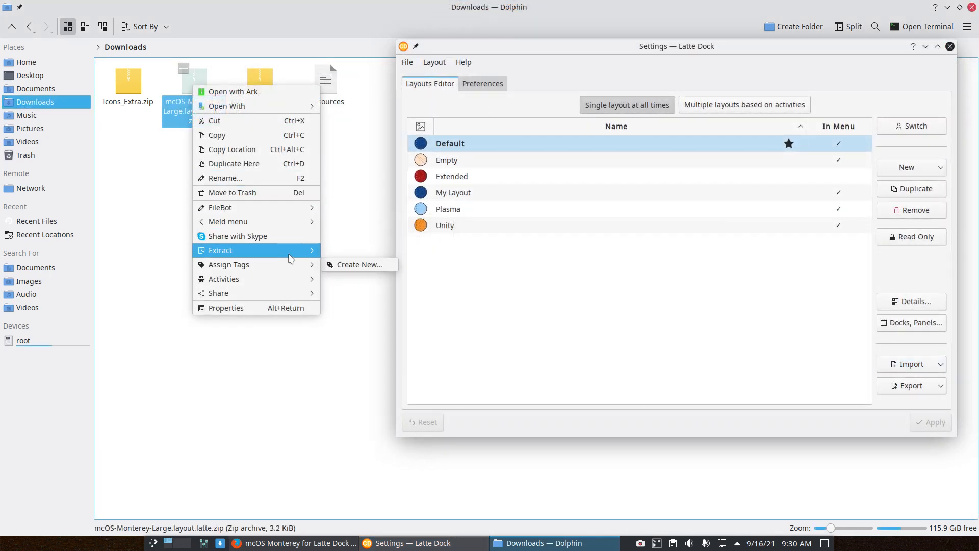
pyautogui.moveTo(289, 252)
pyautogui.click(390, 251)
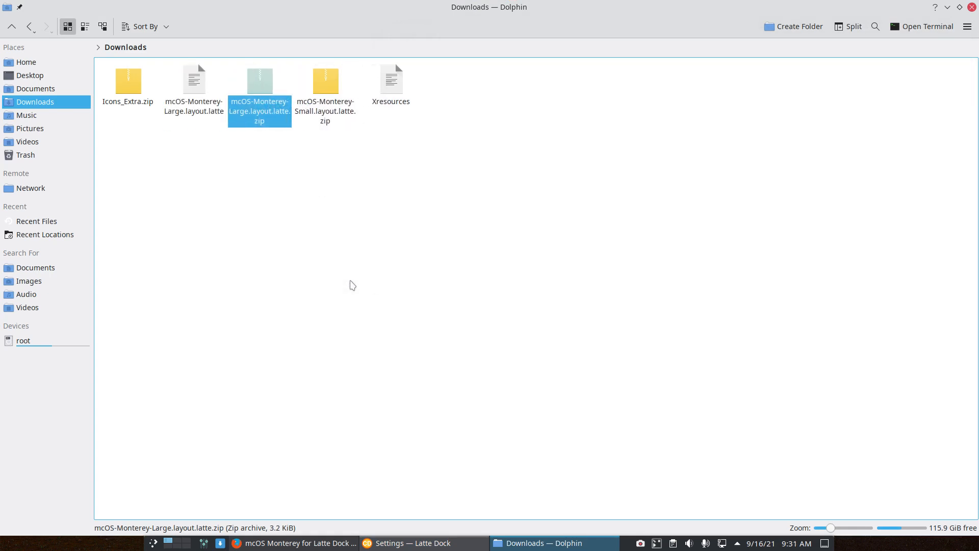
pyautogui.click(947, 7)
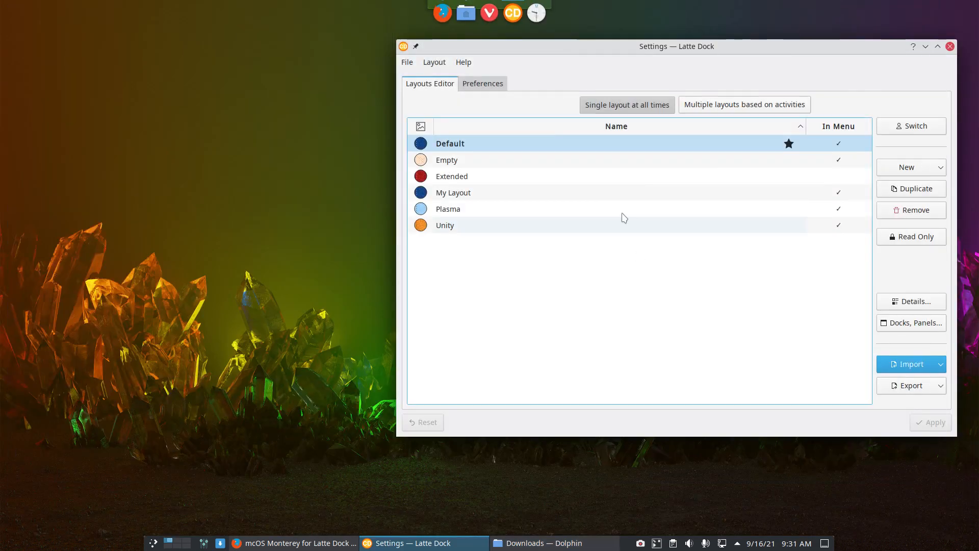
# Step: Import the extracted mcOS-Monterey-Large.layout.latte from the Downloads folder as a local layout file
pyautogui.click(889, 382)
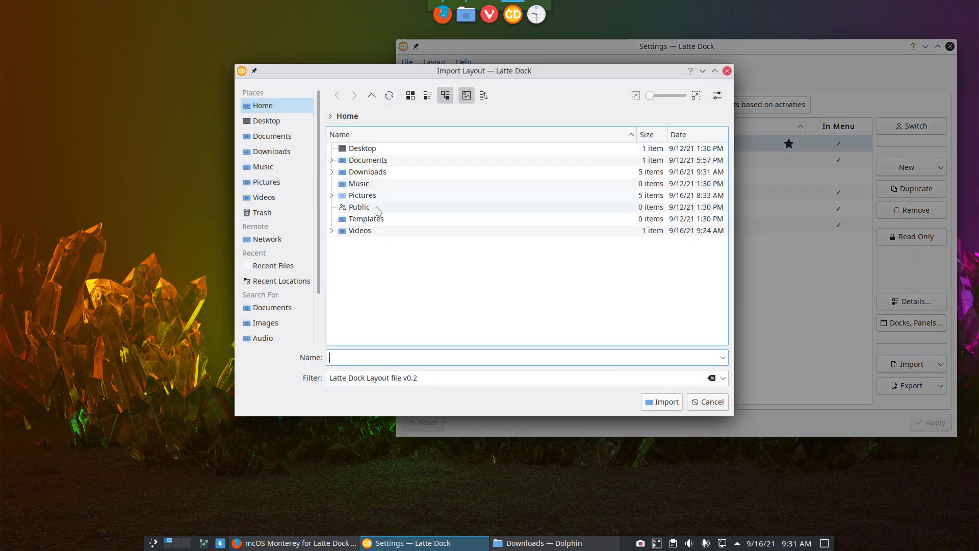
pyautogui.doubleClick(379, 172)
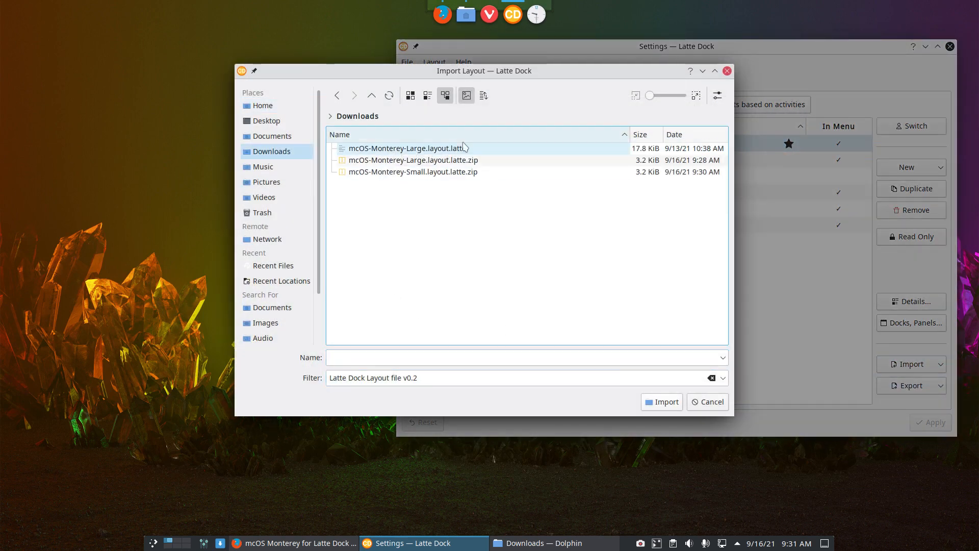
pyautogui.click(404, 149)
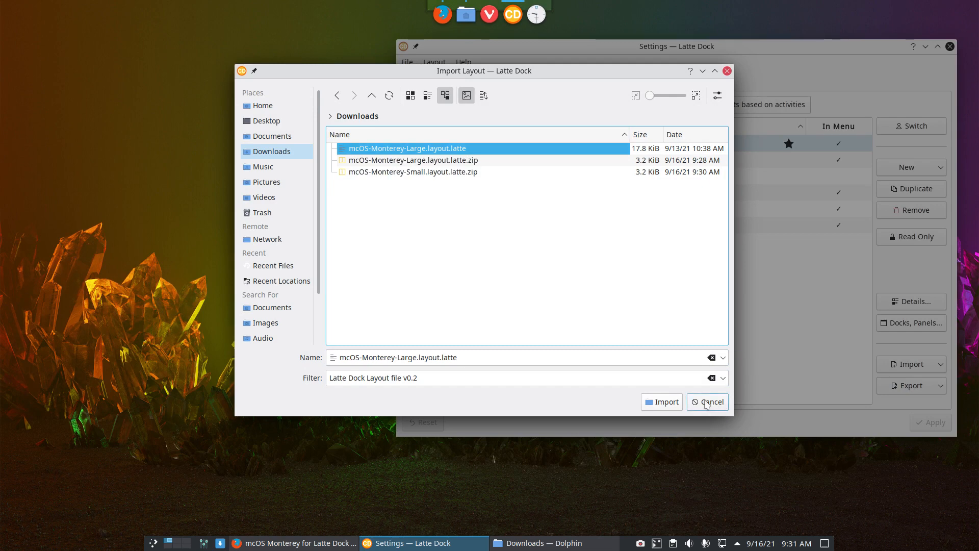
pyautogui.click(662, 402)
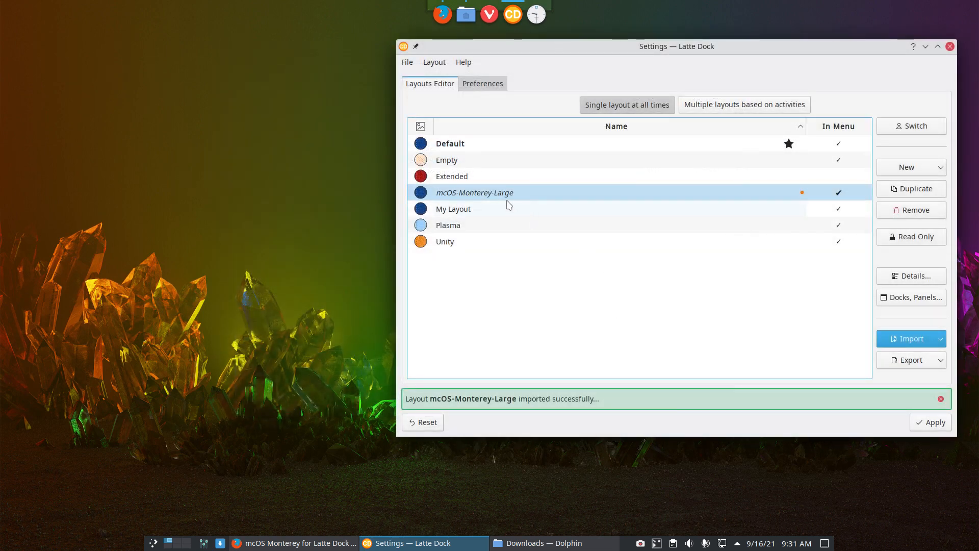
# Step: Apply the imported mcOS-Monterey-Large layout and switch Latte Dock to it
pyautogui.click(510, 196)
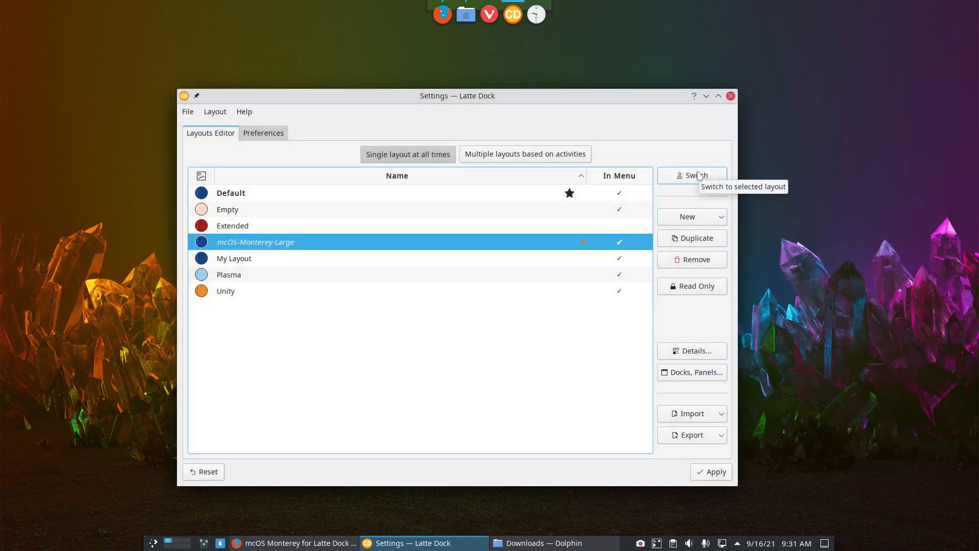
pyautogui.click(716, 472)
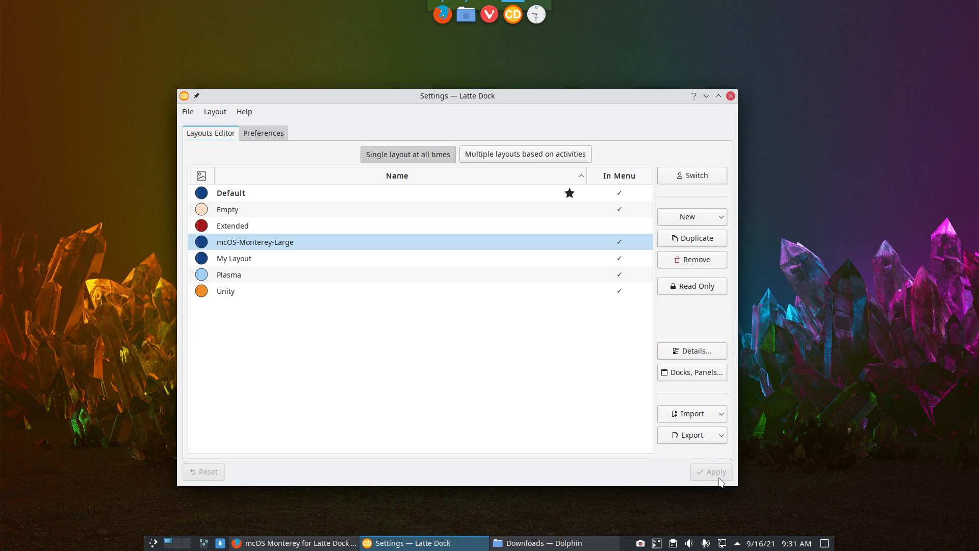
pyautogui.click(538, 244)
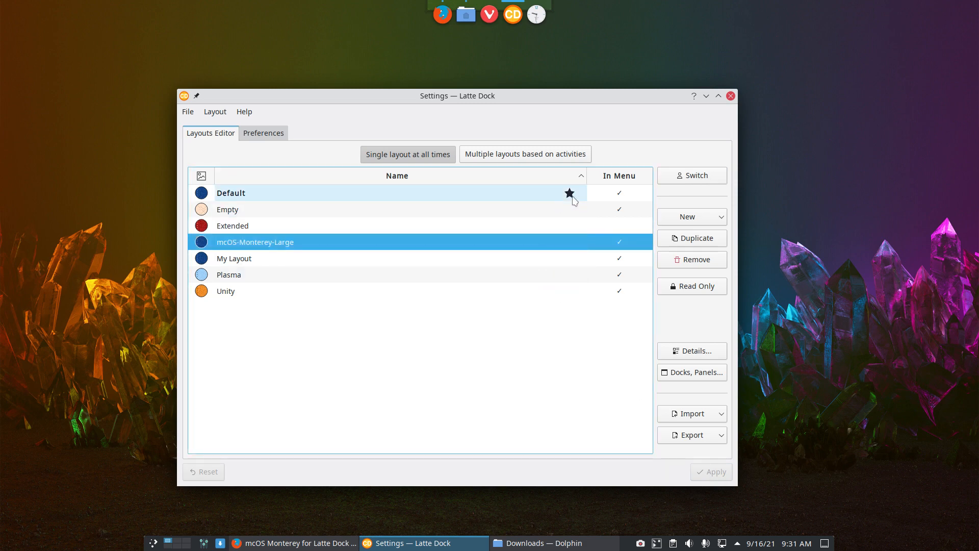
pyautogui.click(689, 179)
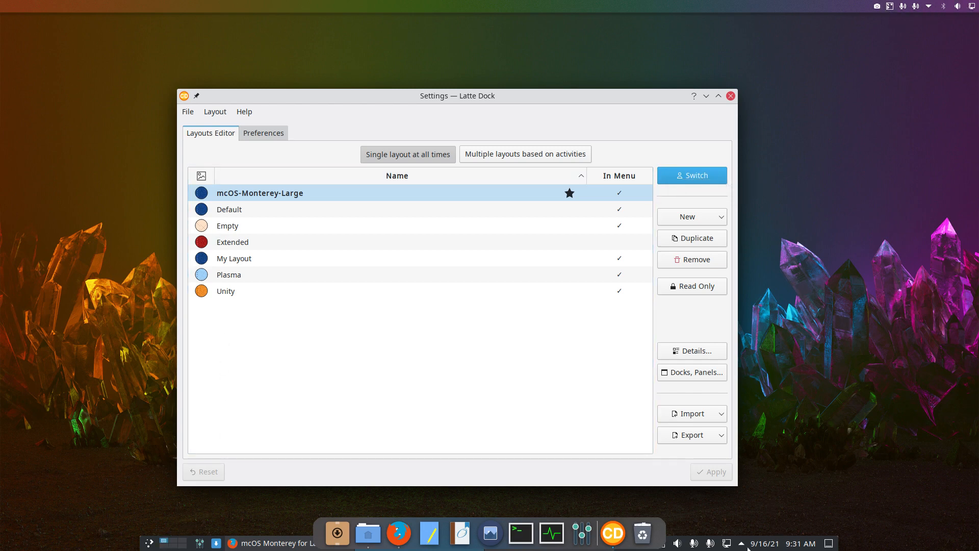
# Step: Open the Latte Dock configuration from the new dock, view the layouts editor, and close the settings window
pyautogui.rightClick(357, 548)
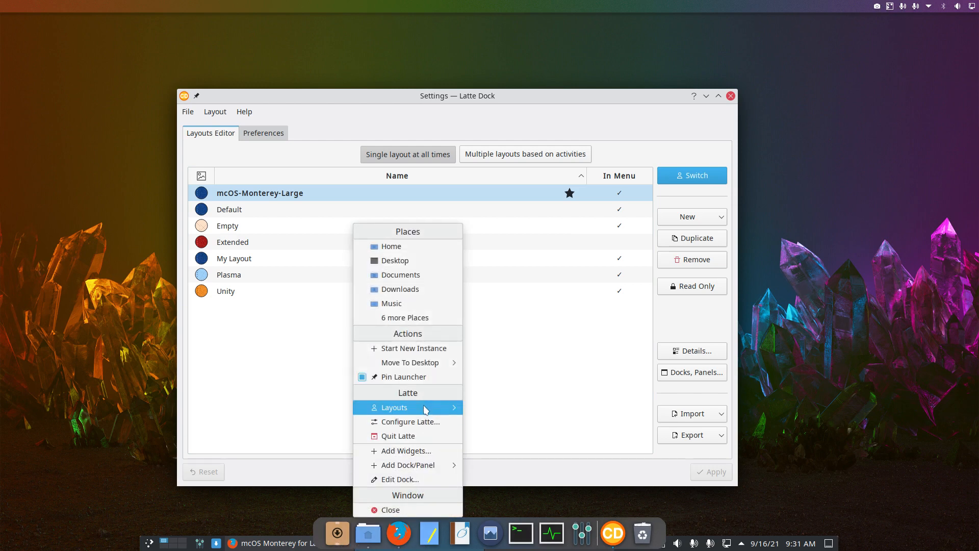
pyautogui.moveTo(426, 409)
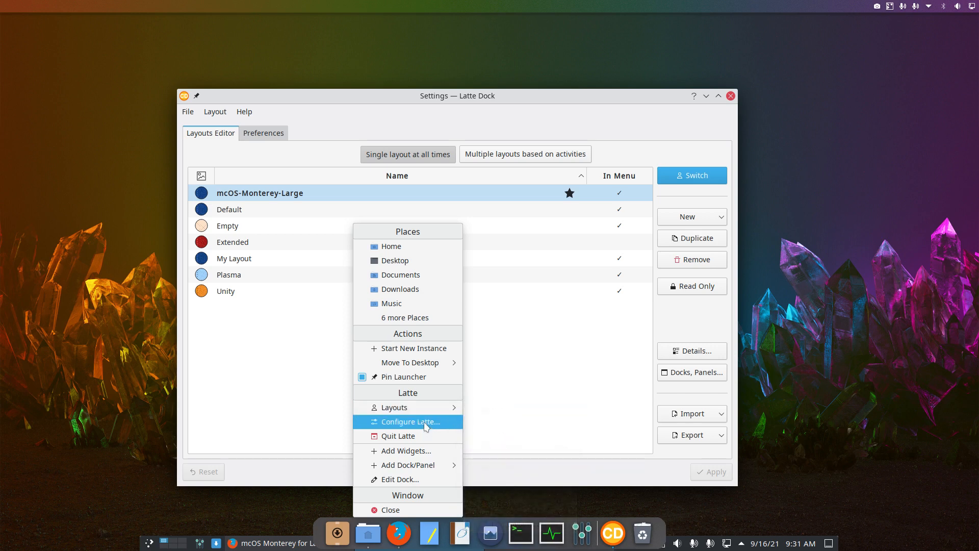
pyautogui.click(423, 422)
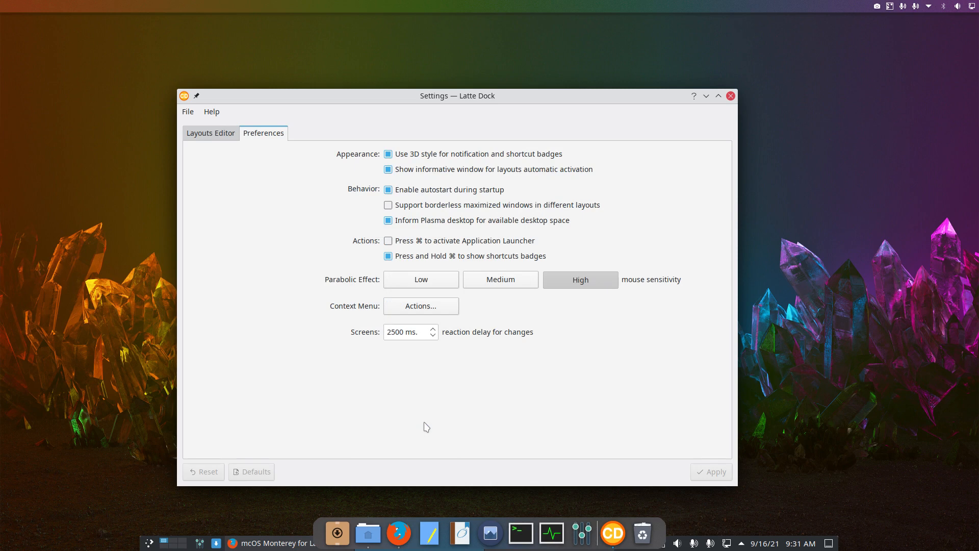
pyautogui.click(215, 137)
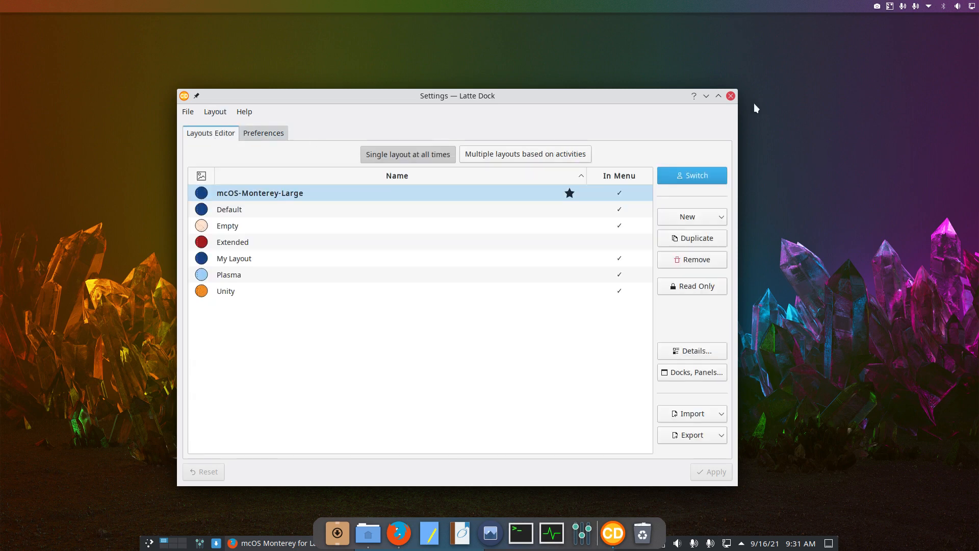
pyautogui.click(731, 96)
# Step: Reopen Latte Dock's layouts editor from the panel and start importing a layout from a local file
pyautogui.rightClick(523, 5)
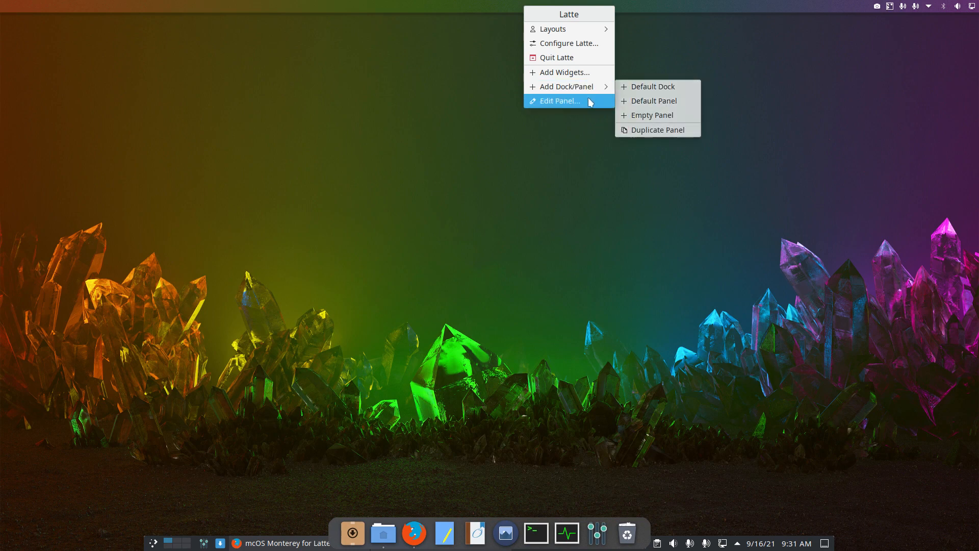
pyautogui.click(572, 51)
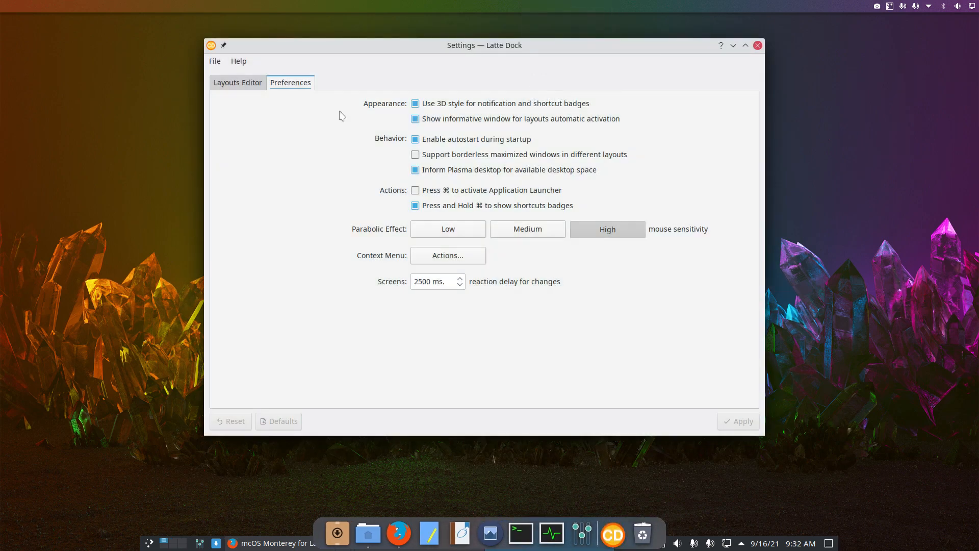
pyautogui.click(252, 88)
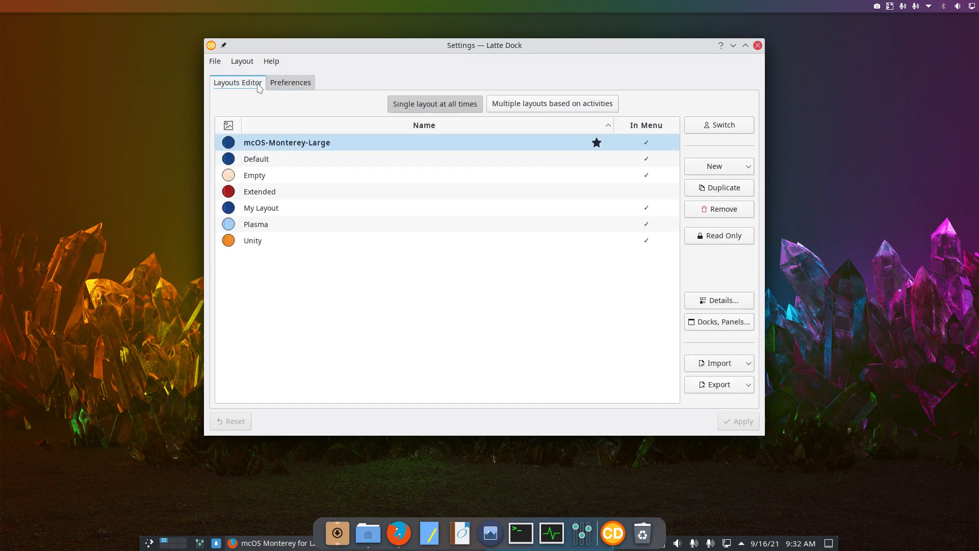
pyautogui.click(332, 145)
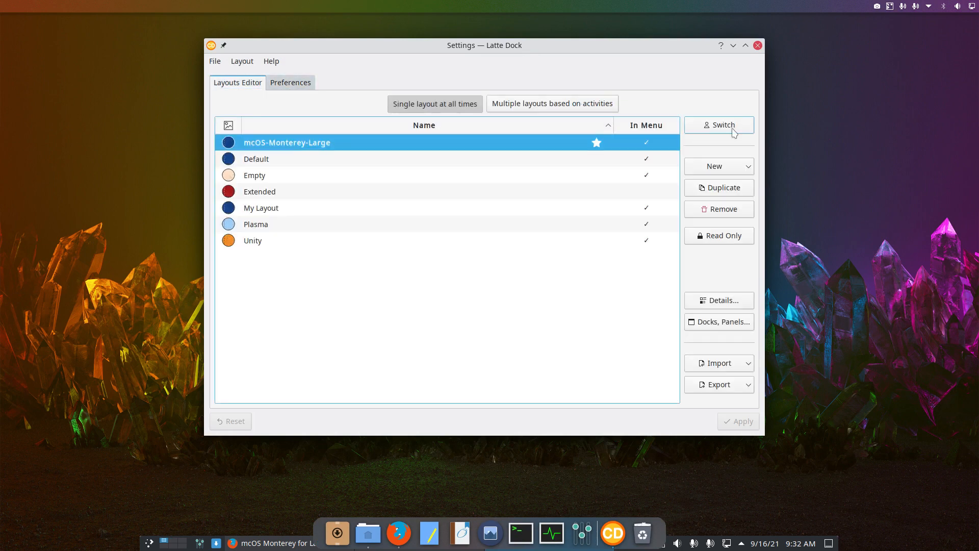
pyautogui.click(719, 362)
pyautogui.click(729, 379)
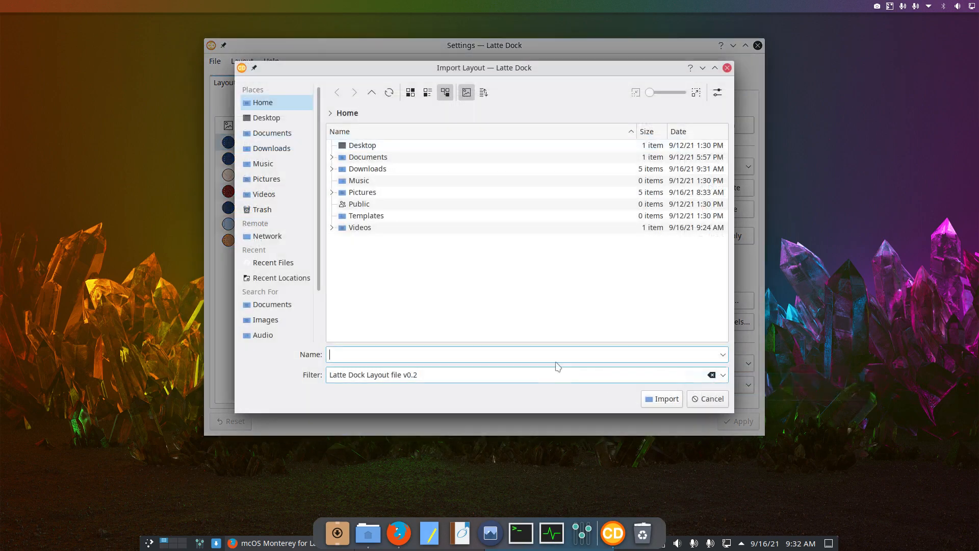
# Step: Switch to Dolphin, extract mcOS-Monterey-Small.layout.latte.zip directly into the Downloads folder, and minimise the file manager
pyautogui.click(375, 536)
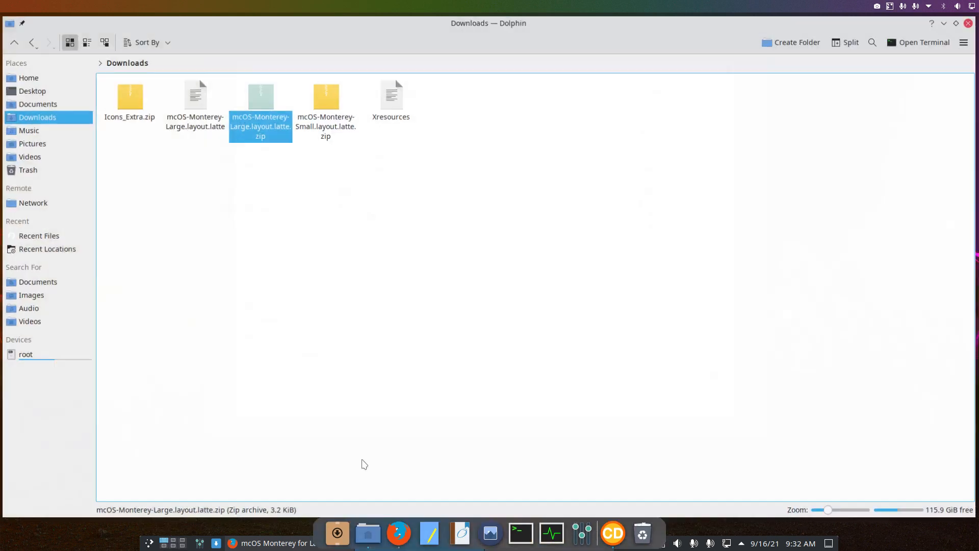
pyautogui.rightClick(322, 98)
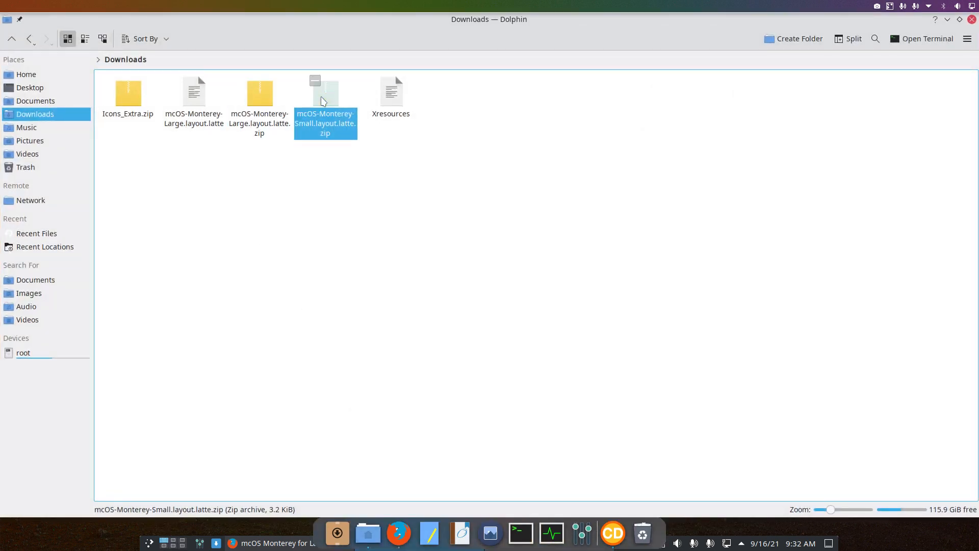
pyautogui.moveTo(427, 265)
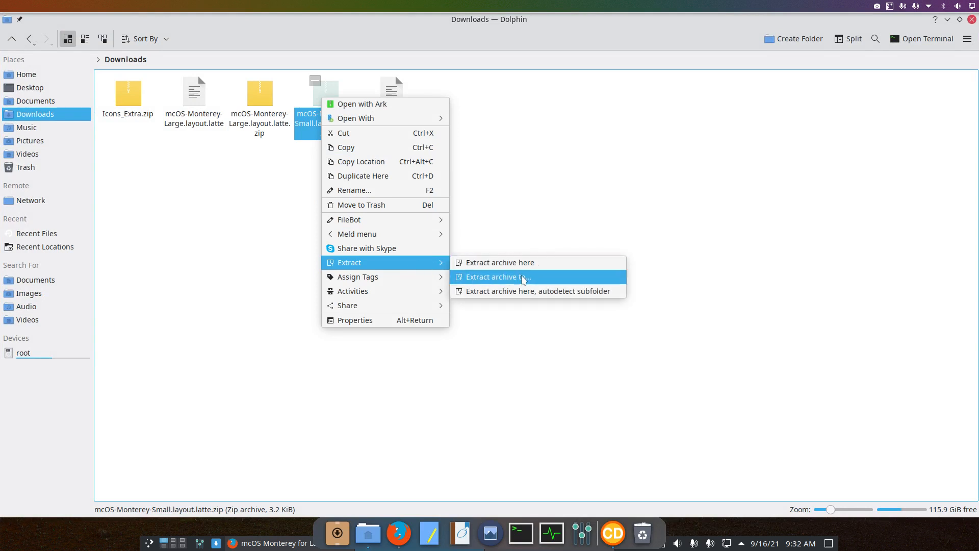
pyautogui.click(542, 263)
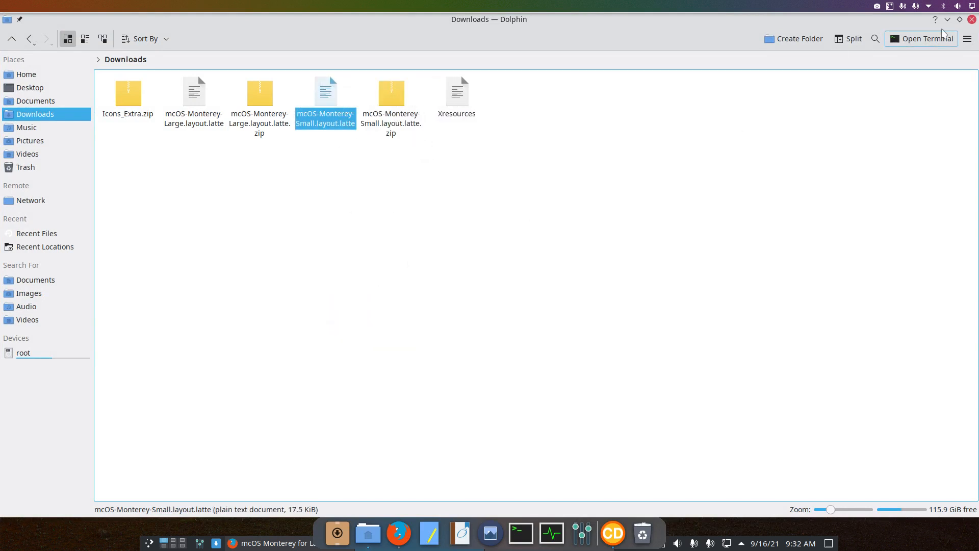
pyautogui.click(948, 19)
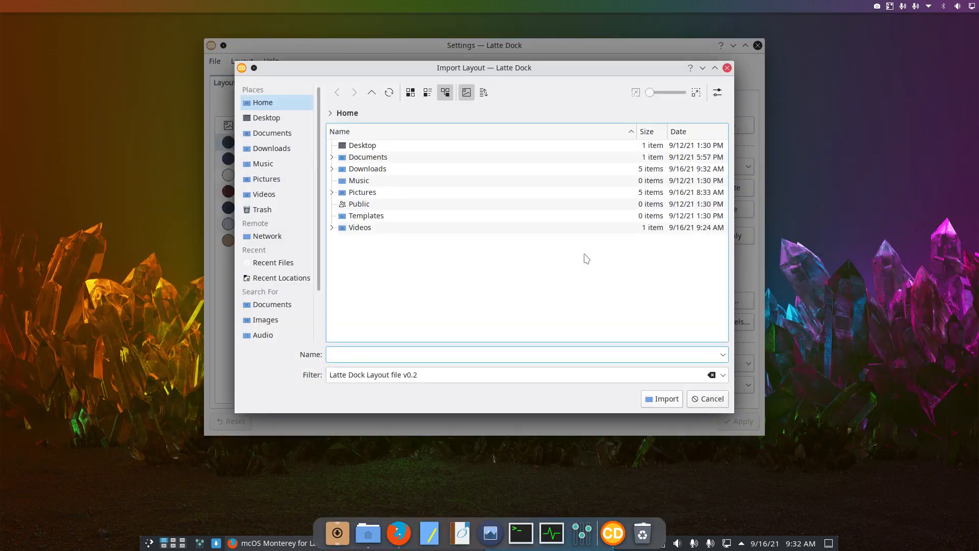
# Step: Import the extracted mcOS-Monterey-Small.layout.latte from the Downloads folder
pyautogui.click(367, 169)
pyautogui.click(394, 173)
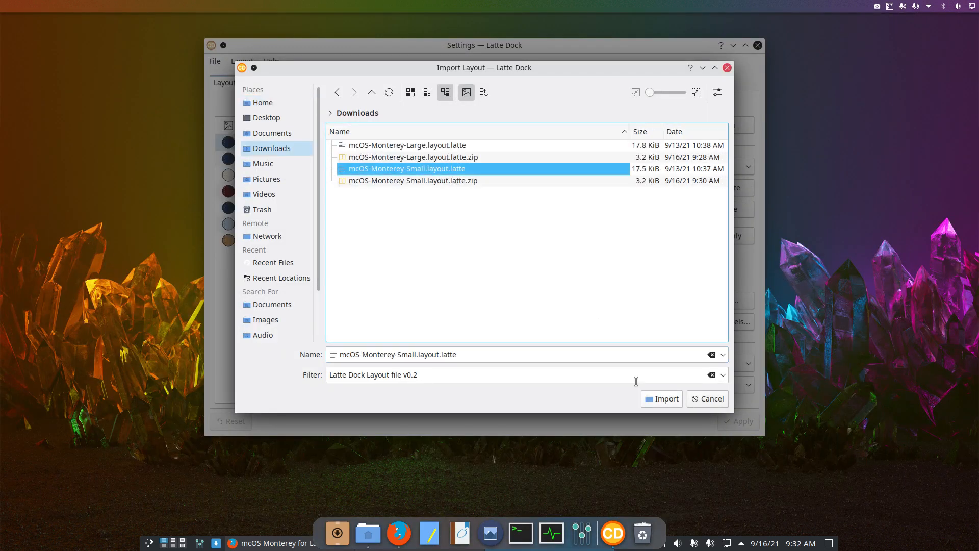
pyautogui.click(662, 399)
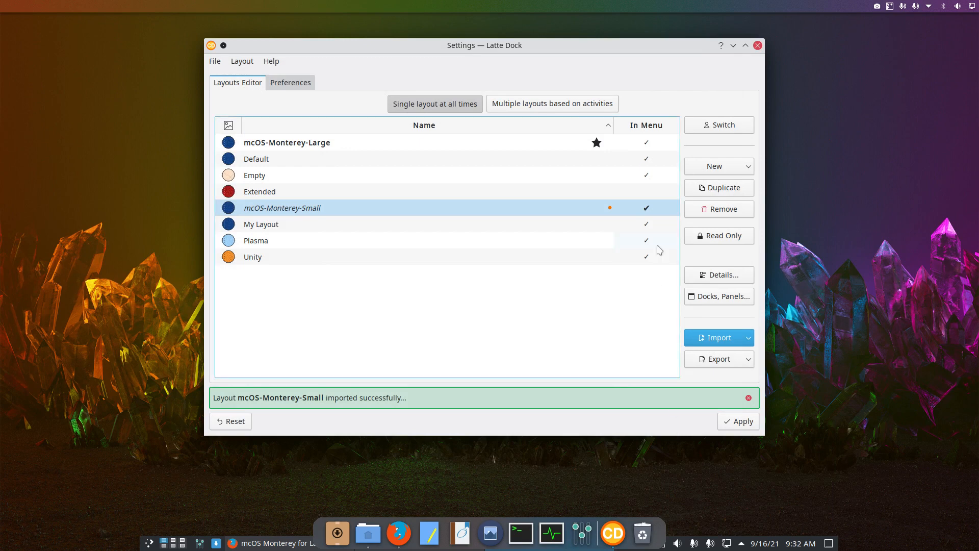
# Step: Apply the imported mcOS-Monterey-Small layout and make it the active Latte Dock layout
pyautogui.click(580, 210)
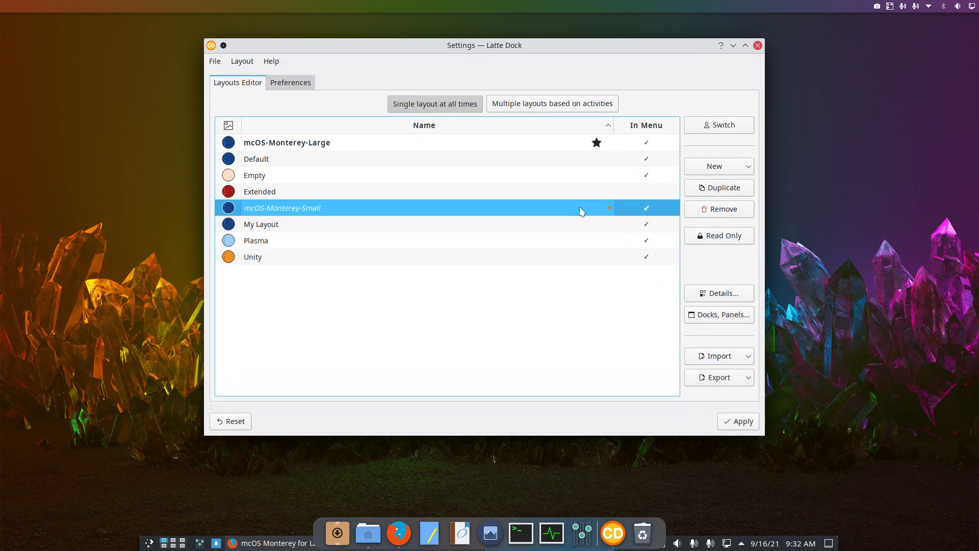
pyautogui.click(737, 424)
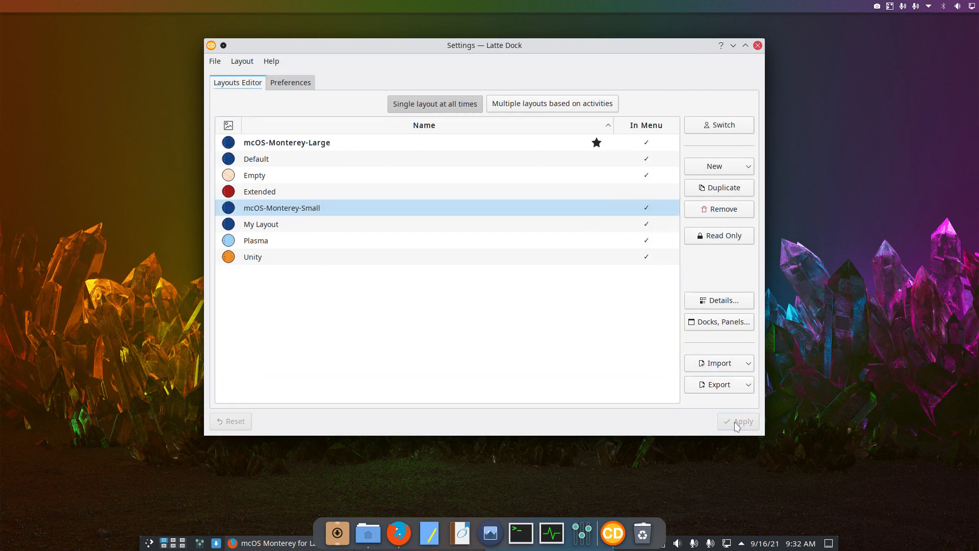
pyautogui.click(509, 208)
pyautogui.click(690, 127)
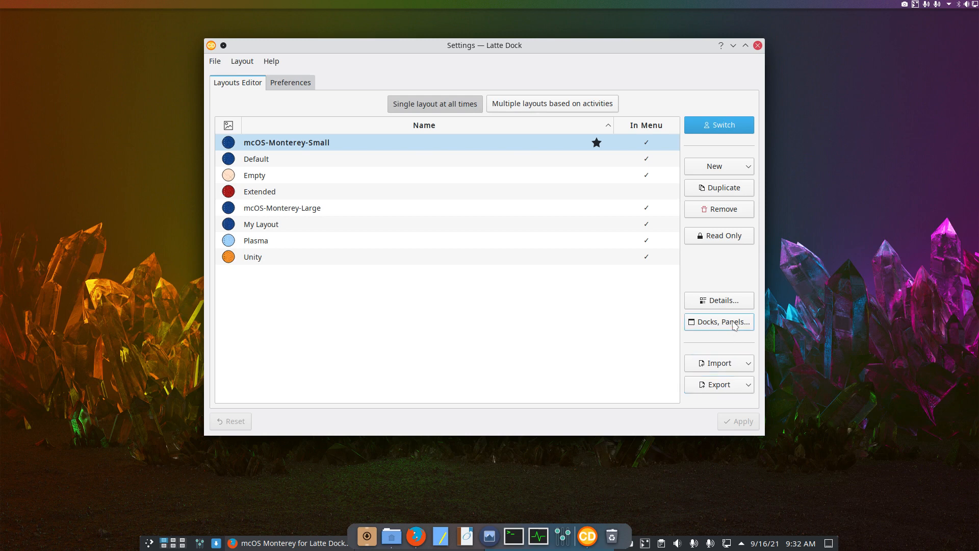
# Step: Review the mcOS-Monterey-Small layout's details and its list of docks and panels, and close the Latte Dock settings without changes
pyautogui.click(728, 302)
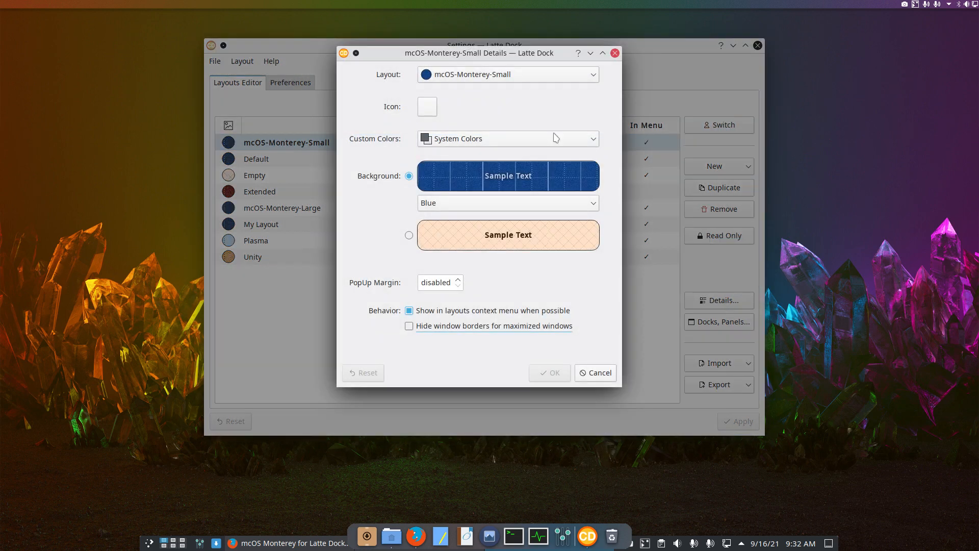
pyautogui.click(615, 53)
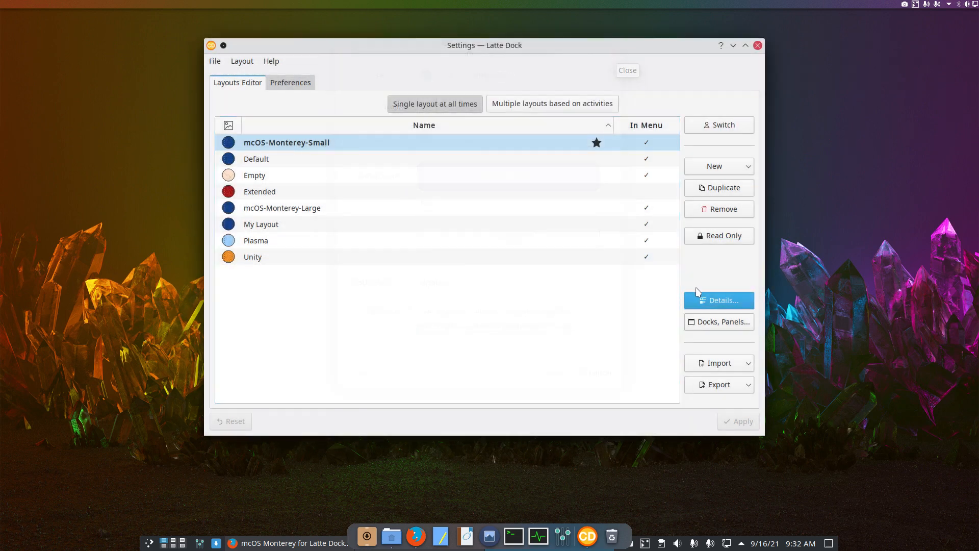
pyautogui.click(720, 322)
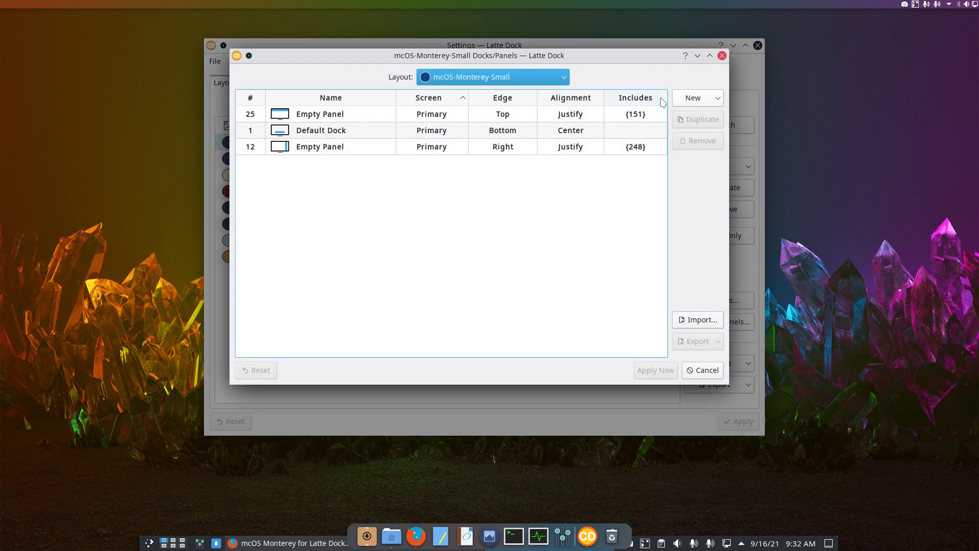
pyautogui.click(380, 119)
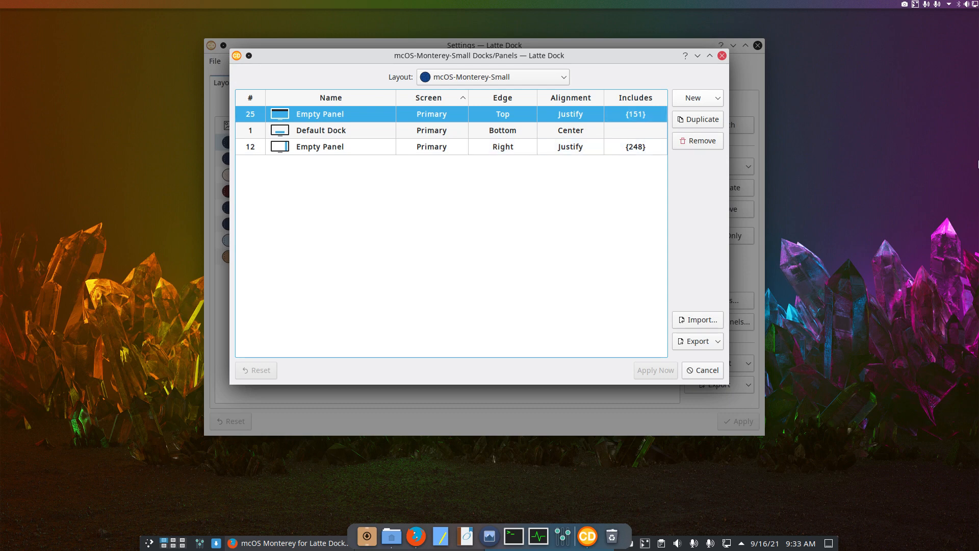
pyautogui.click(700, 371)
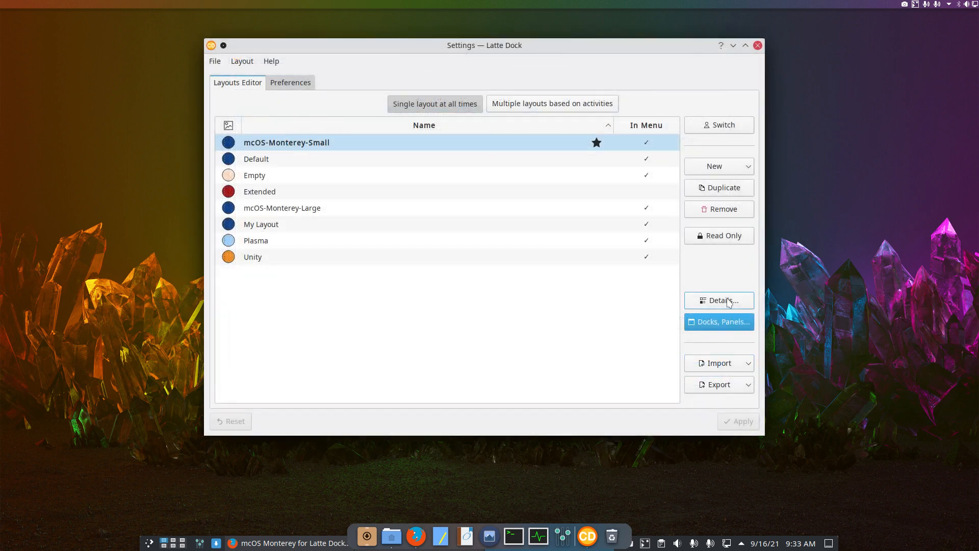
pyautogui.click(758, 45)
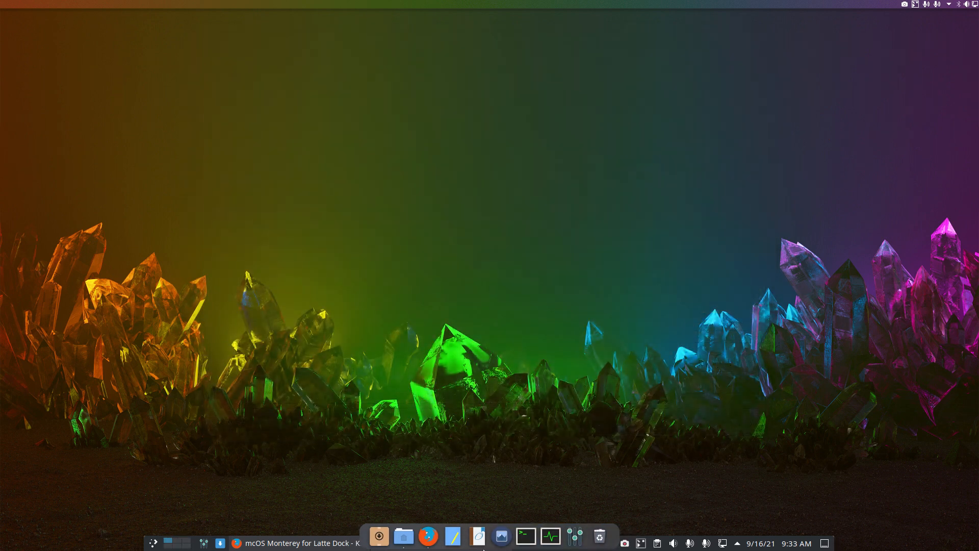
# Step: Edit the dock so its location is Left with Center alignment, and close its settings
pyautogui.rightClick(575, 535)
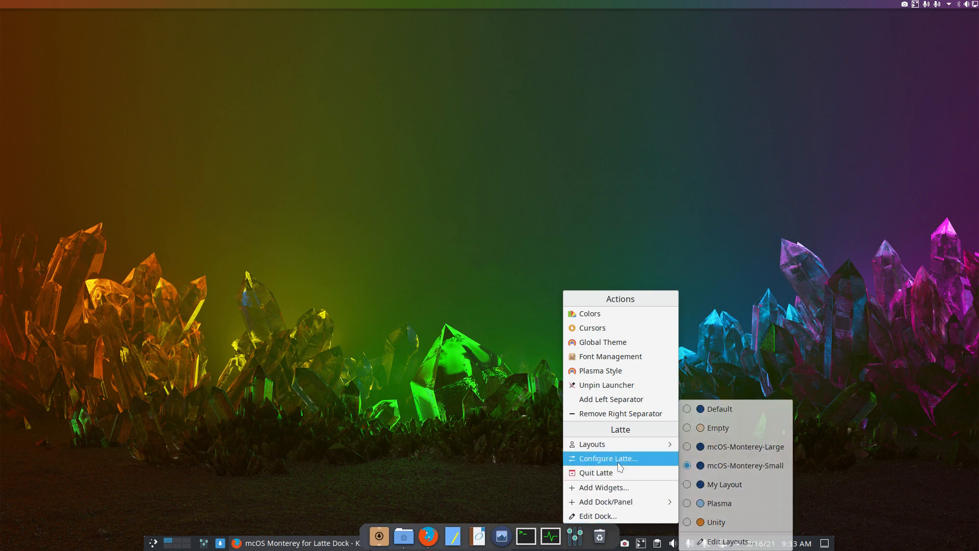
pyautogui.click(618, 516)
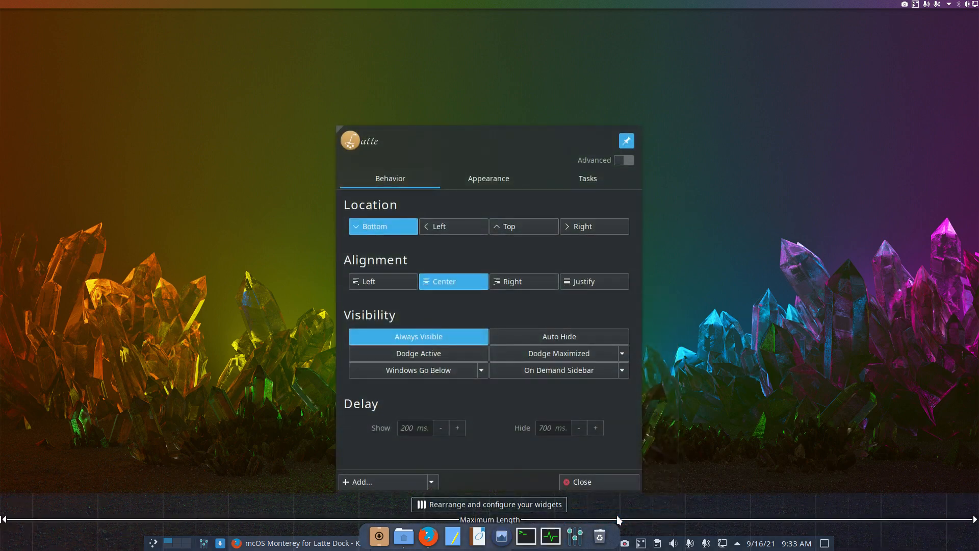
pyautogui.click(400, 283)
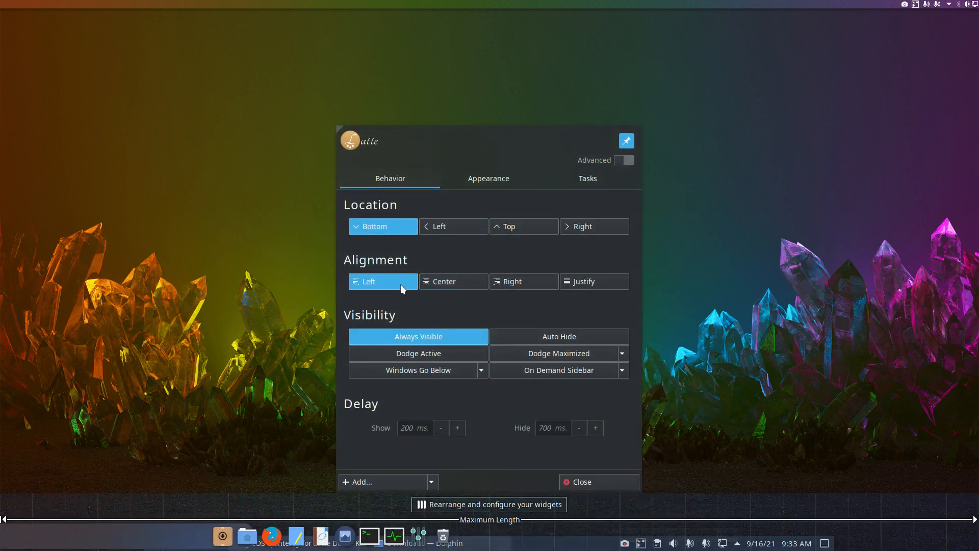
pyautogui.click(437, 281)
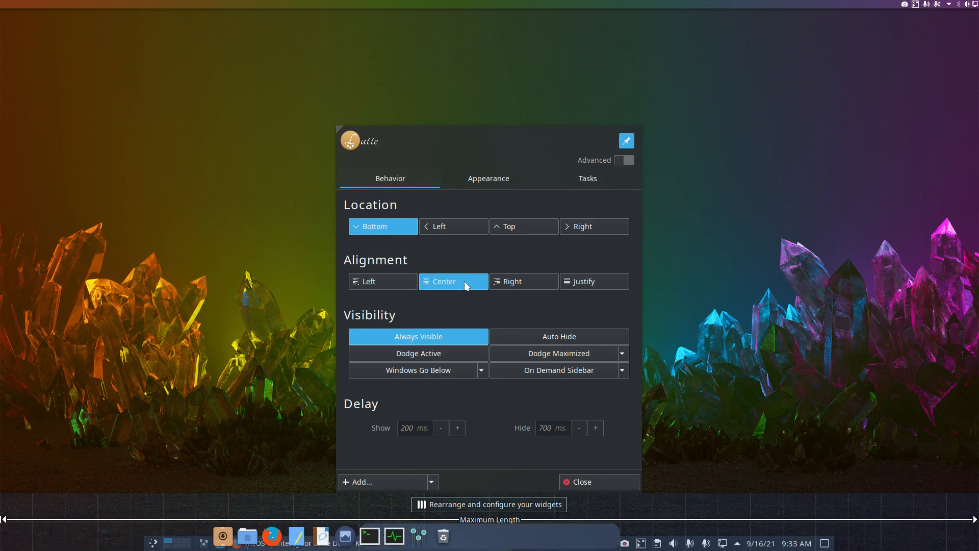
pyautogui.click(438, 230)
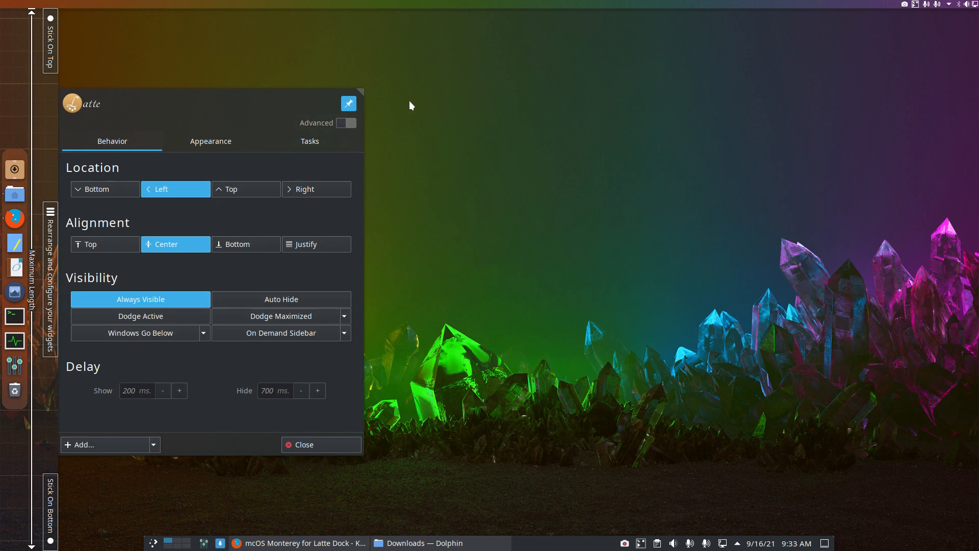
pyautogui.click(342, 448)
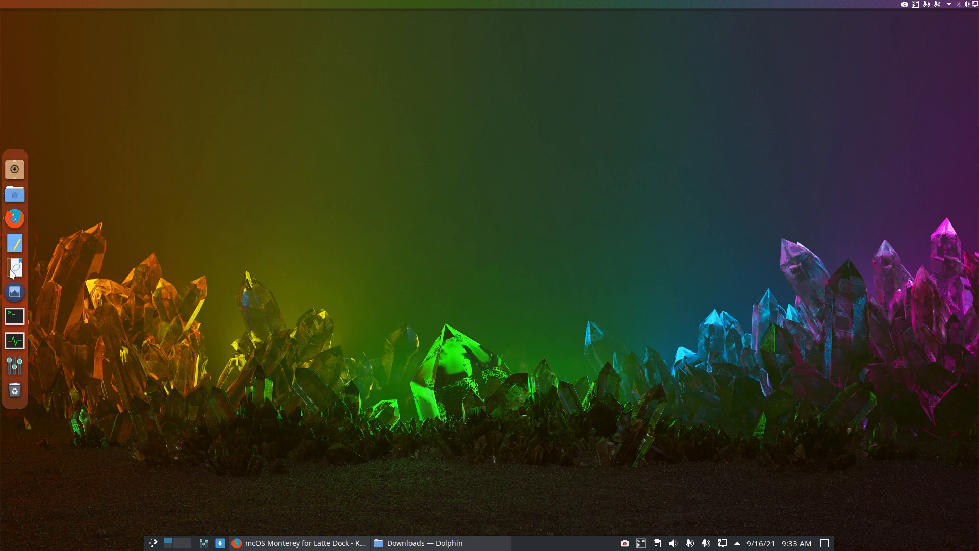
# Step: Reopen the dock's settings and look through its appearance and tasks options before returning to the behavior options
pyautogui.rightClick(4, 187)
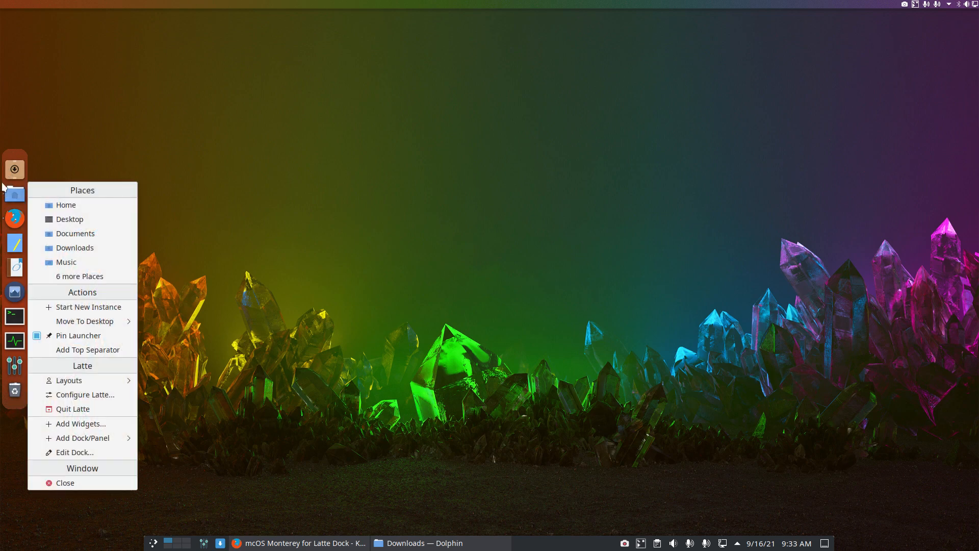
pyautogui.click(101, 453)
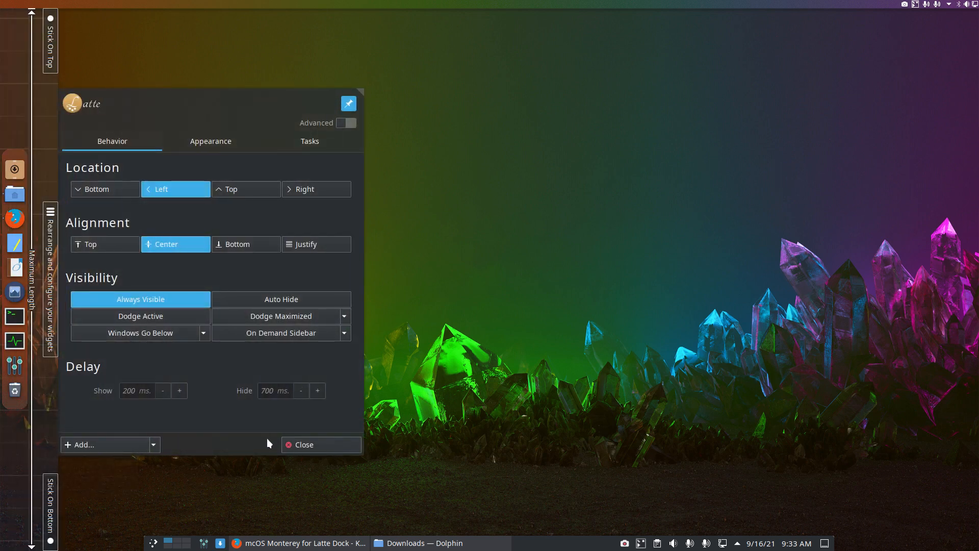
pyautogui.click(221, 148)
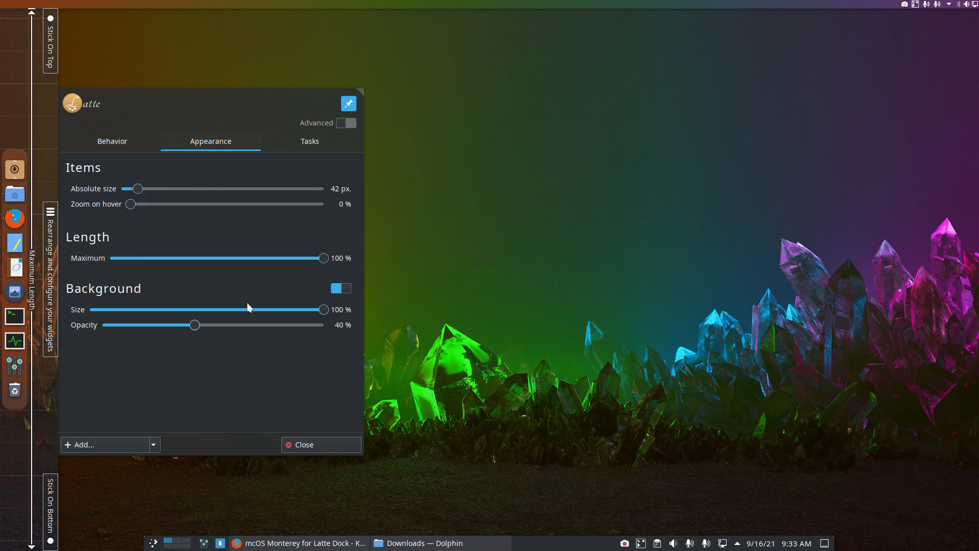
pyautogui.click(279, 151)
pyautogui.click(101, 146)
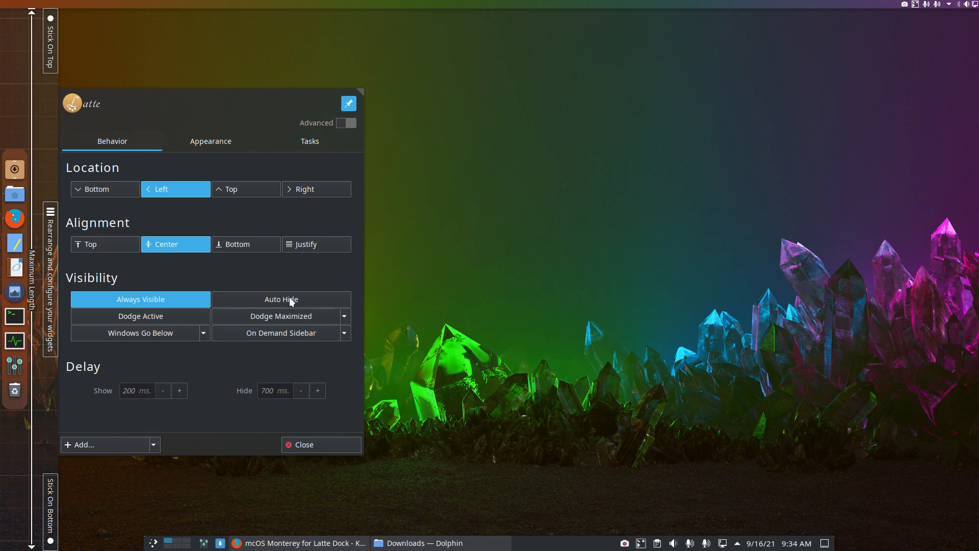
# Step: Try the Bottom, Top and Justify alignments on the dock and set it back to Center
pyautogui.click(214, 245)
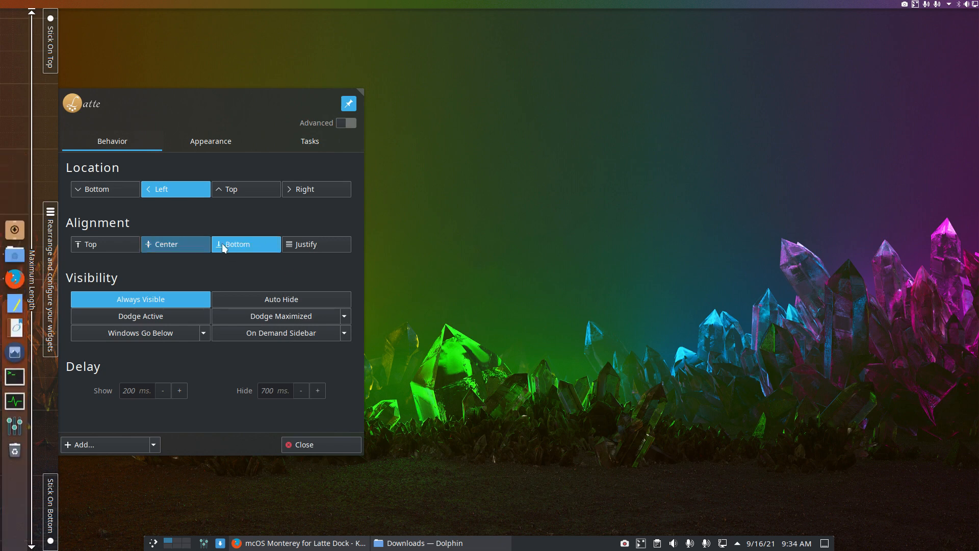
pyautogui.click(176, 243)
pyautogui.click(96, 246)
pyautogui.click(284, 244)
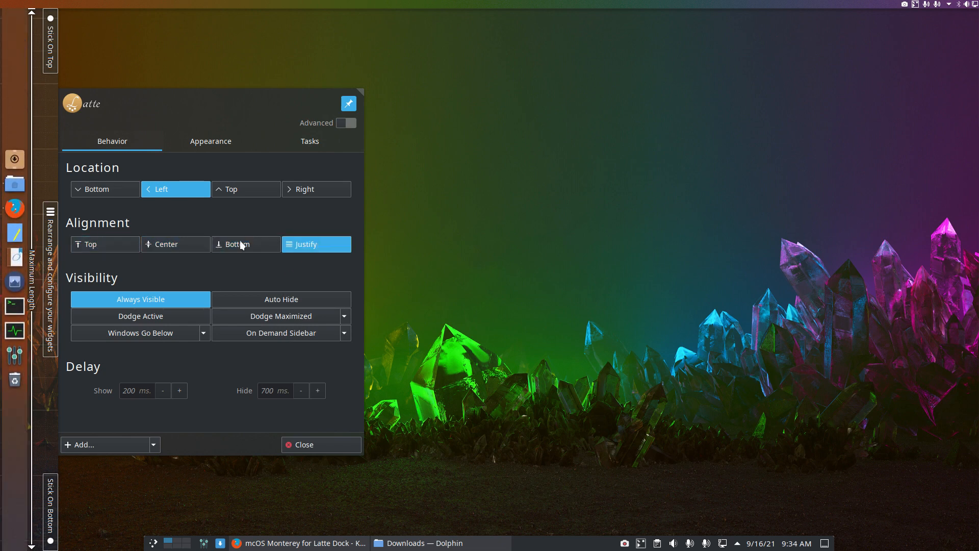
pyautogui.click(176, 242)
# Step: Try the dock at the Bottom, Top and Right locations and set it back to Left
pyautogui.click(112, 194)
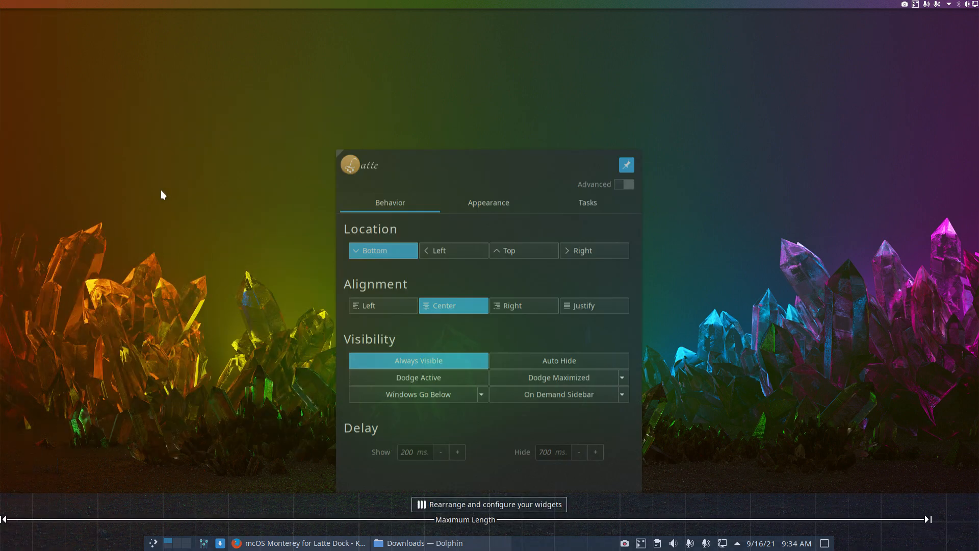
pyautogui.click(506, 228)
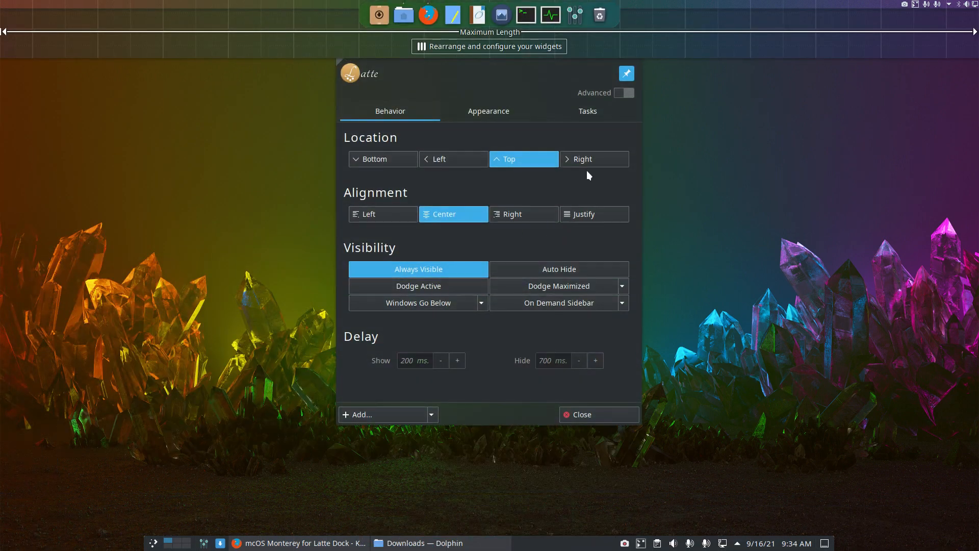
pyautogui.click(592, 160)
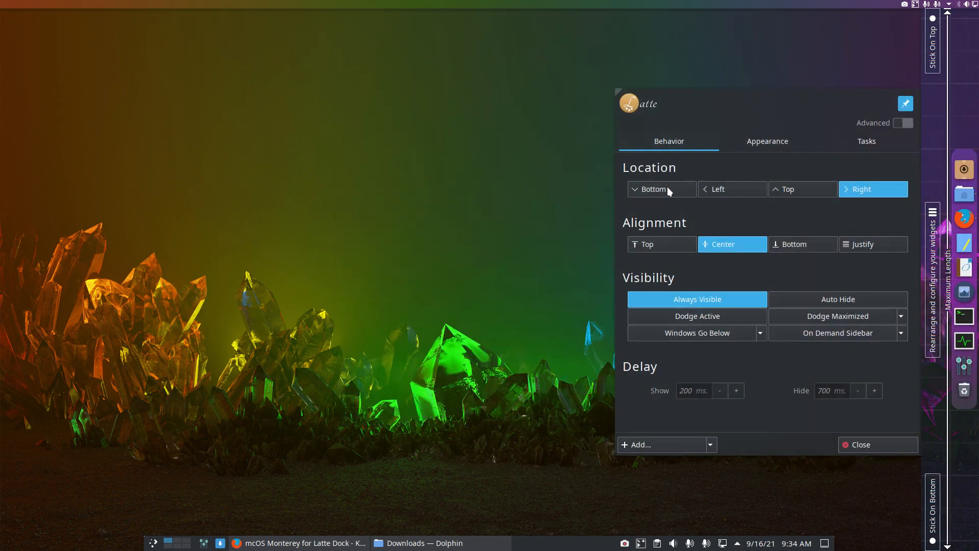
pyautogui.click(712, 190)
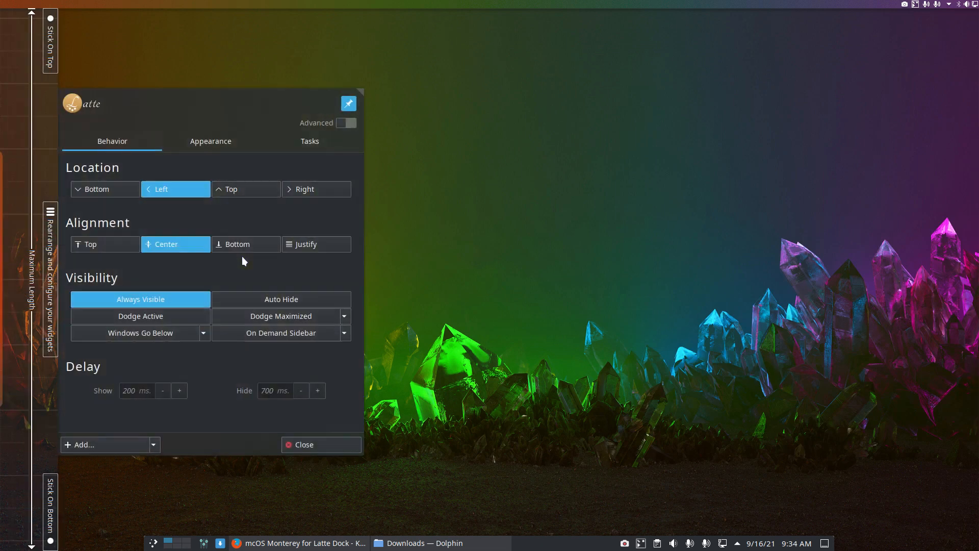
# Step: Set the dock's zoom on hover to 75% and close the dock settings
pyautogui.click(223, 148)
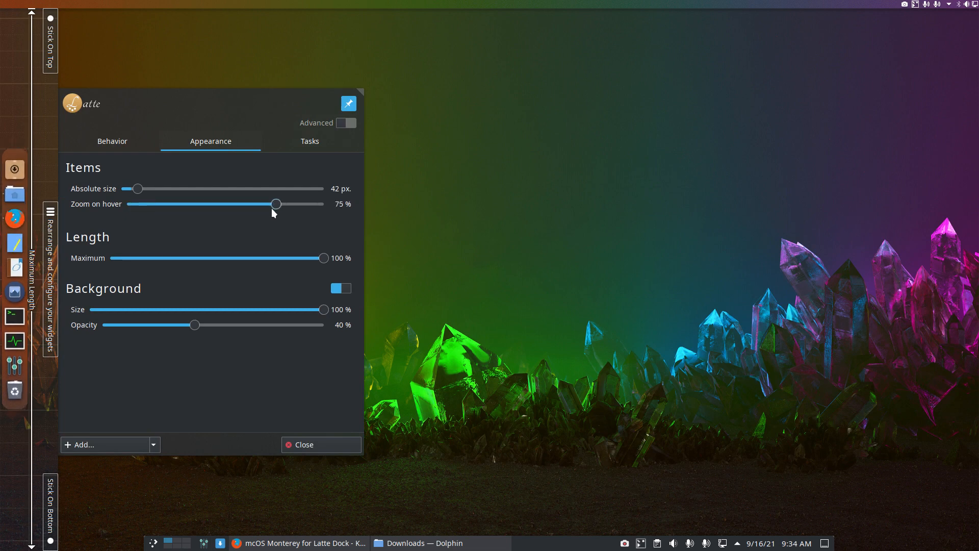
pyautogui.click(302, 445)
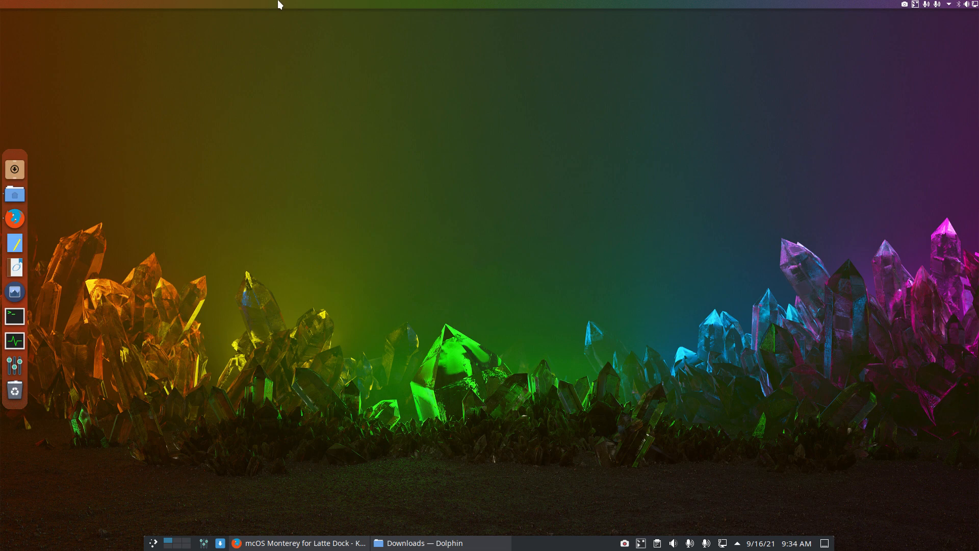
pyautogui.rightClick(323, 6)
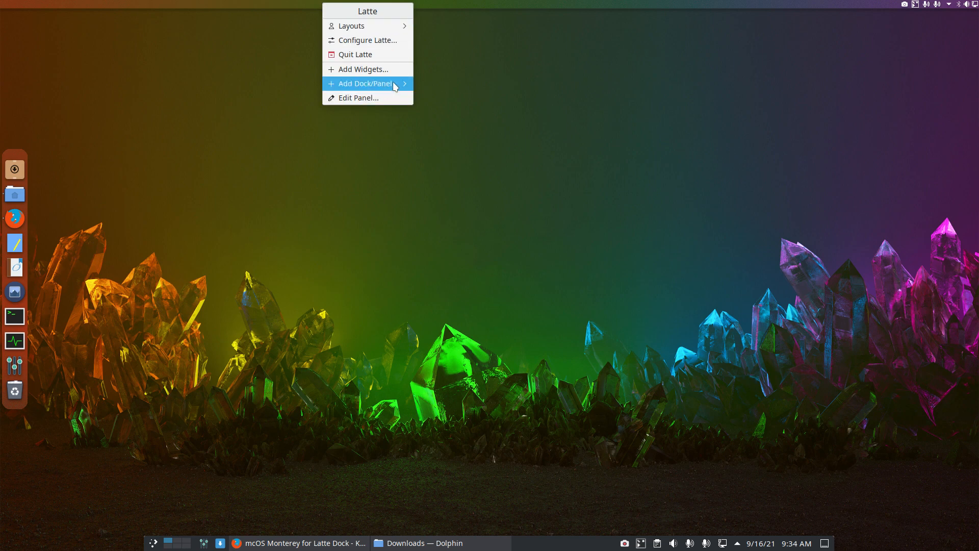
pyautogui.moveTo(394, 84)
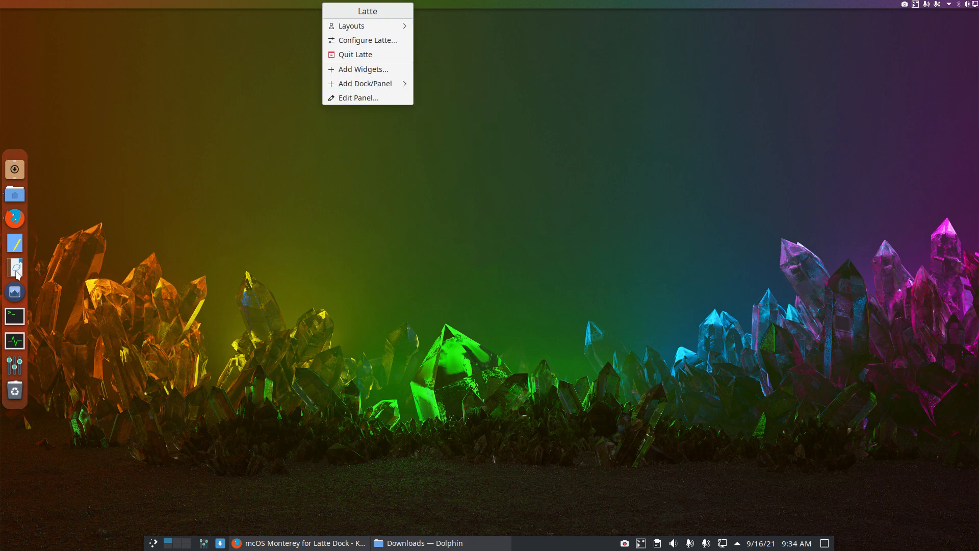
pyautogui.click(290, 363)
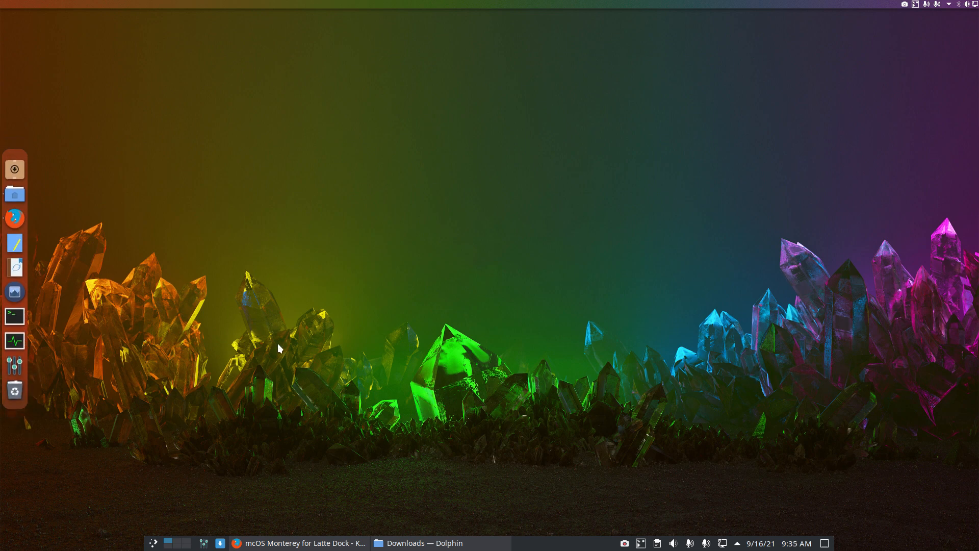
# Step: Examine the top panel's settings, including the advanced options and the dock and panel types that can be added, and close them
pyautogui.rightClick(439, 5)
pyautogui.moveTo(506, 83)
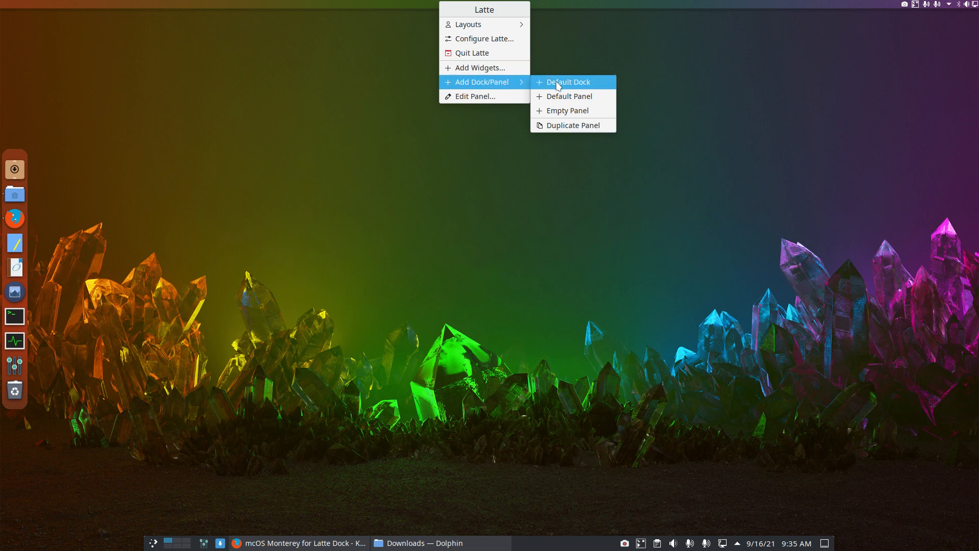
pyautogui.click(494, 97)
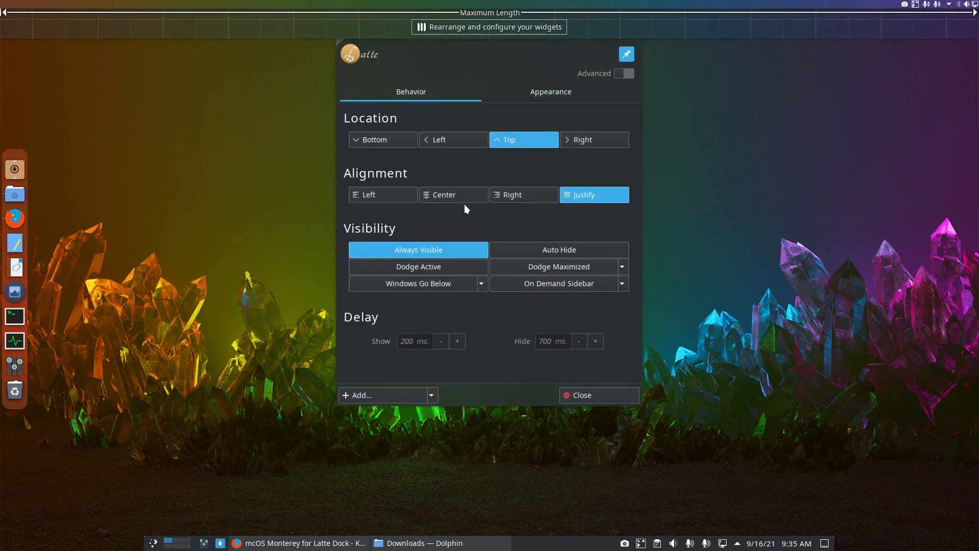
pyautogui.click(628, 74)
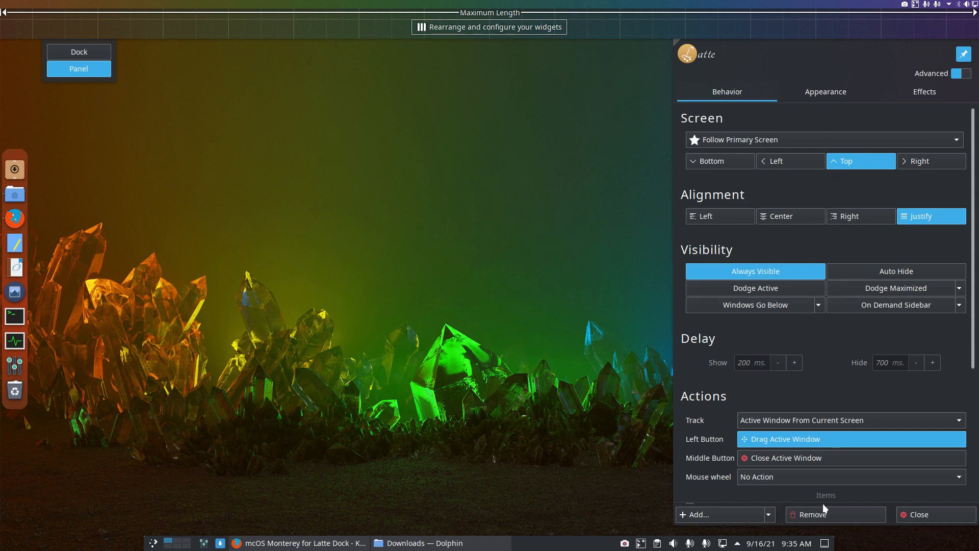
pyautogui.click(968, 74)
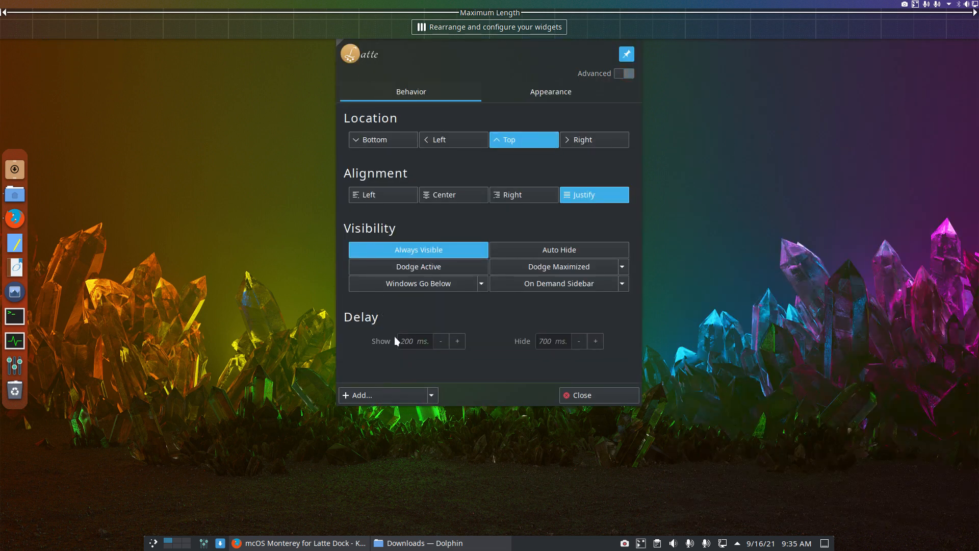
pyautogui.click(432, 396)
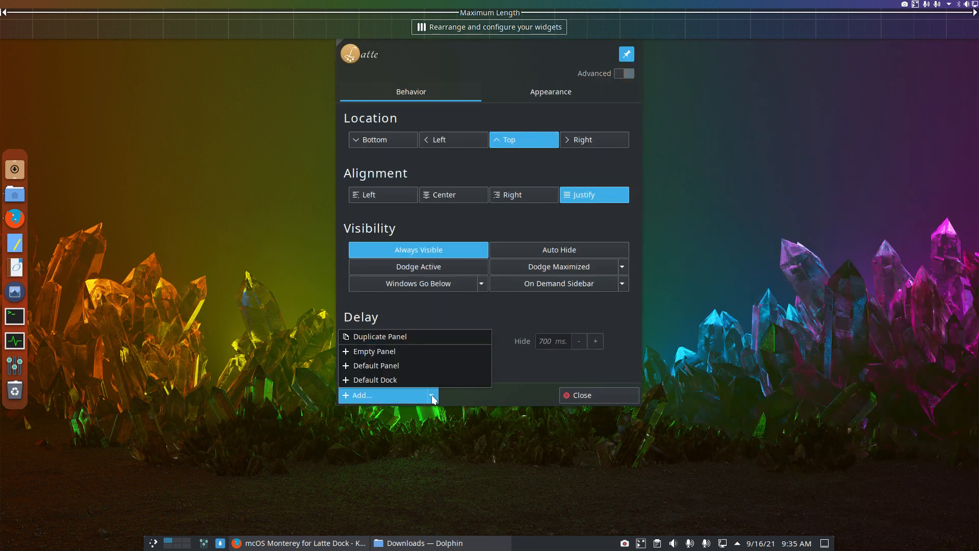
pyautogui.click(470, 395)
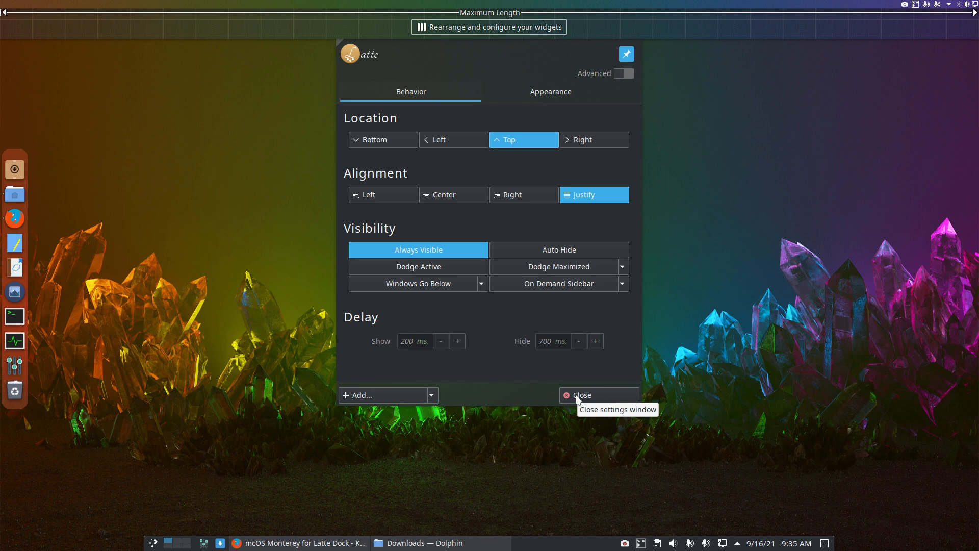
pyautogui.click(578, 397)
# Step: Try to hide the mcOS-Monterey-Small layout from the layouts menu and view its docks and panels, and dismiss the crash report
pyautogui.rightClick(644, 4)
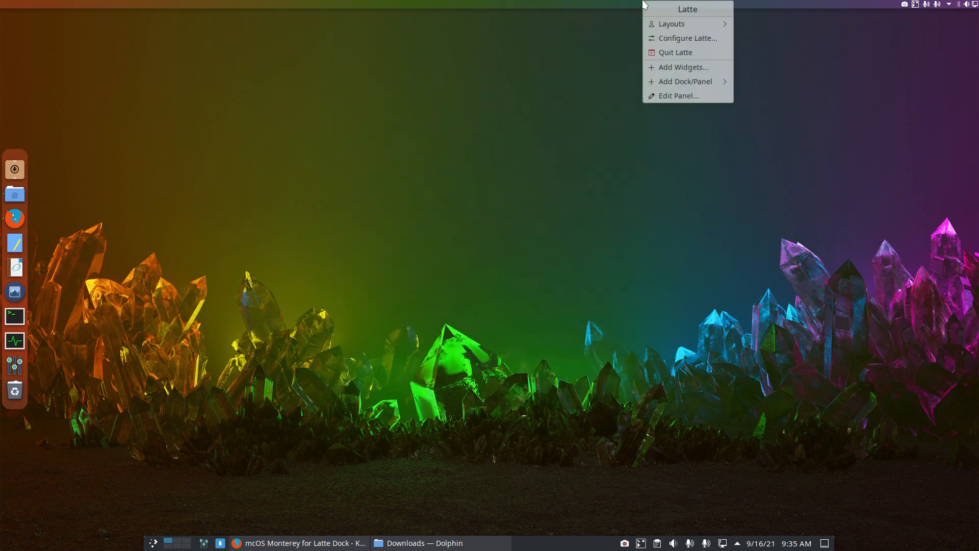
pyautogui.moveTo(699, 24)
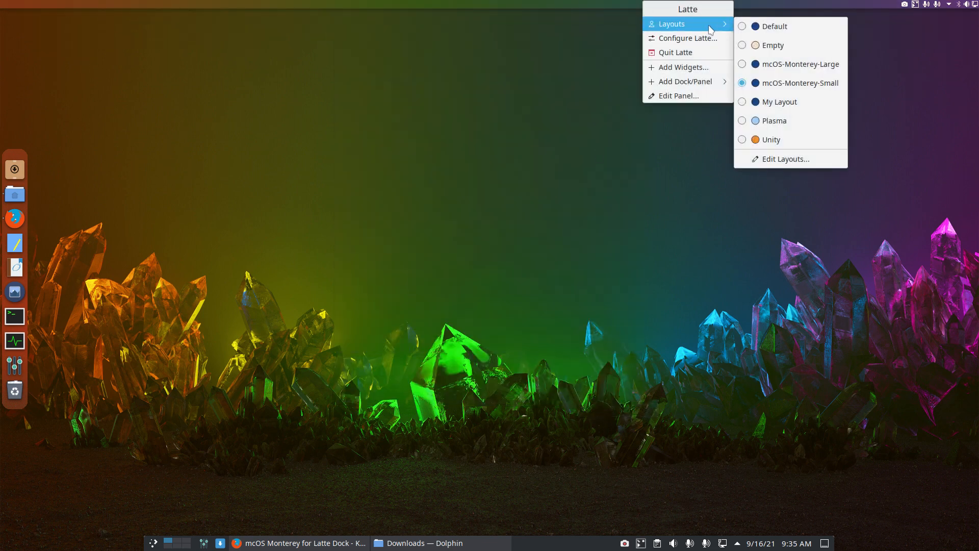
pyautogui.click(806, 160)
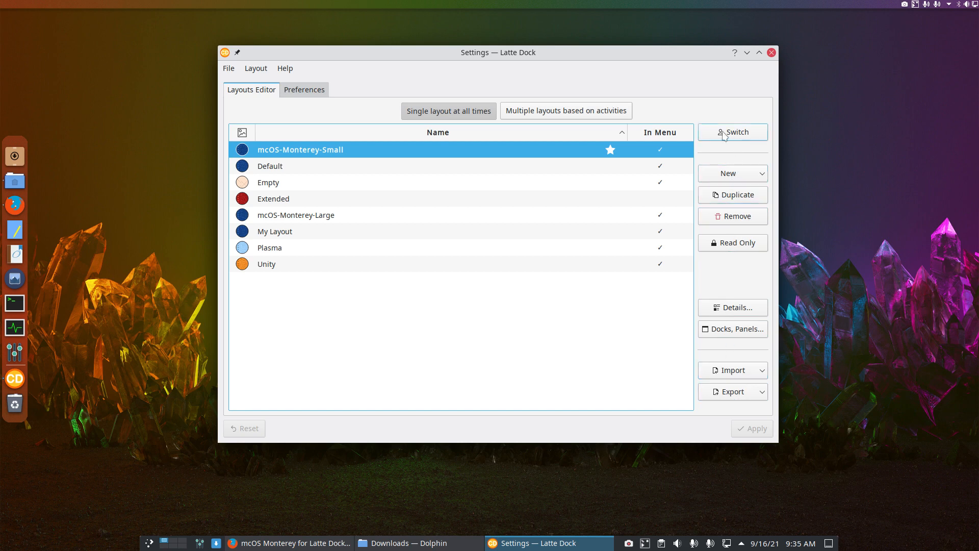
pyautogui.doubleClick(400, 148)
pyautogui.click(452, 183)
pyautogui.click(659, 149)
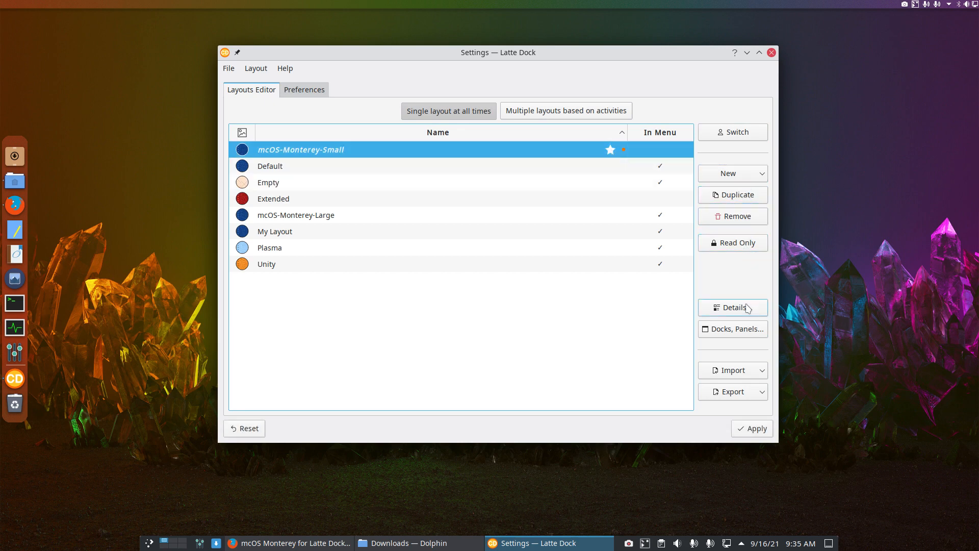
pyautogui.click(736, 331)
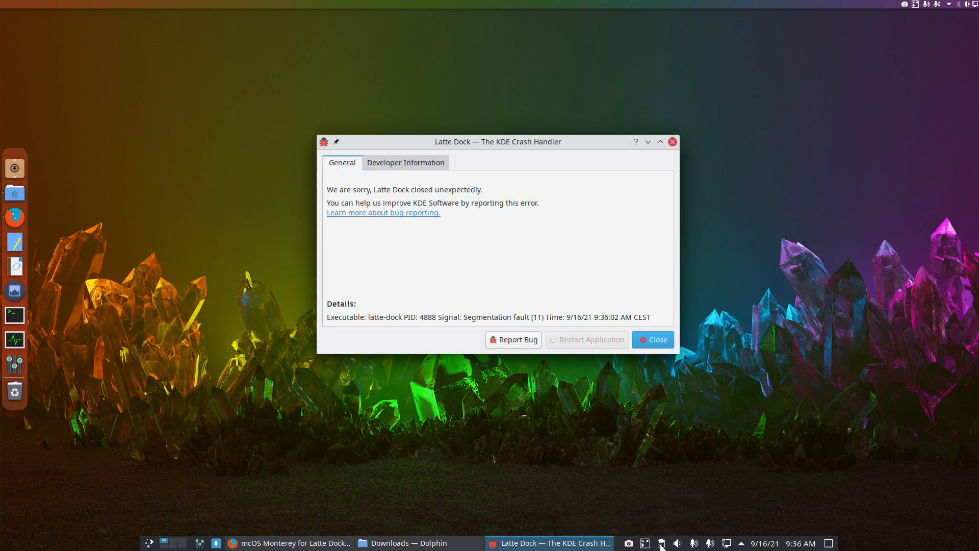
pyautogui.click(670, 347)
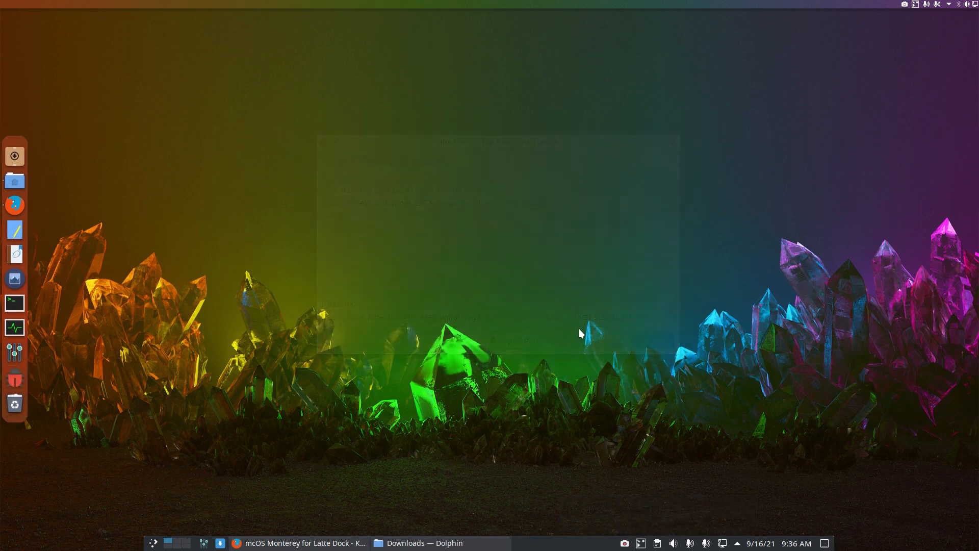
# Step: Try to remove the mcOS-Monterey-Large layout in Latte Dock's Layouts Editor
pyautogui.rightClick(10, 193)
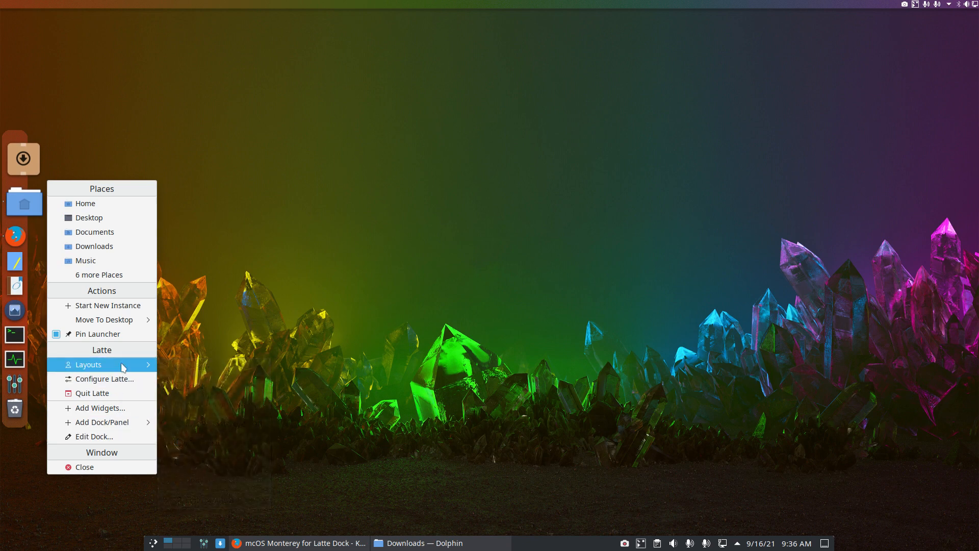
pyautogui.moveTo(123, 366)
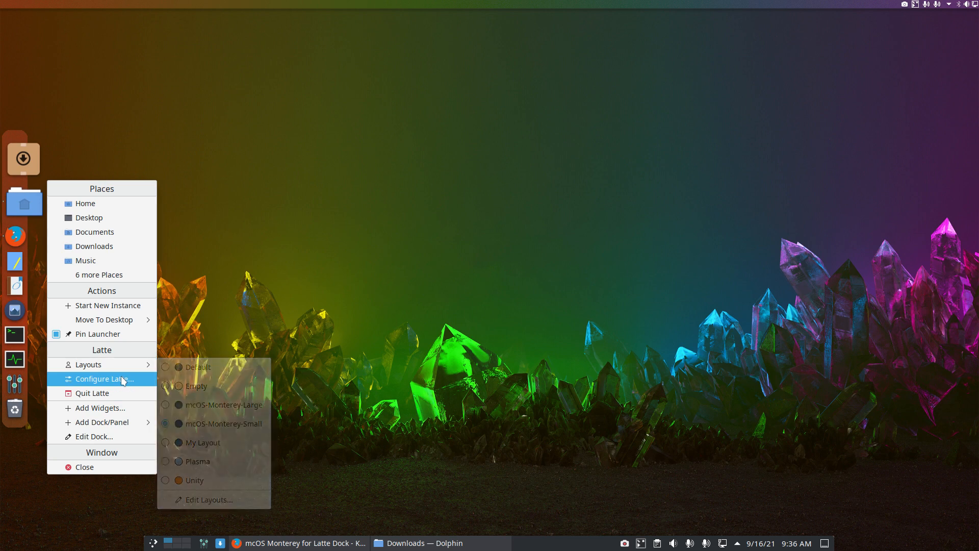
pyautogui.click(123, 380)
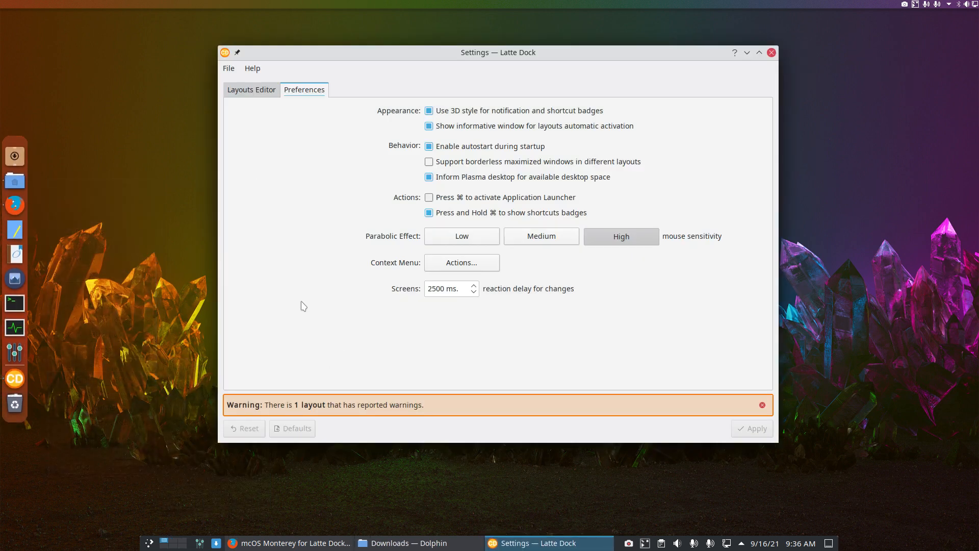
pyautogui.click(259, 91)
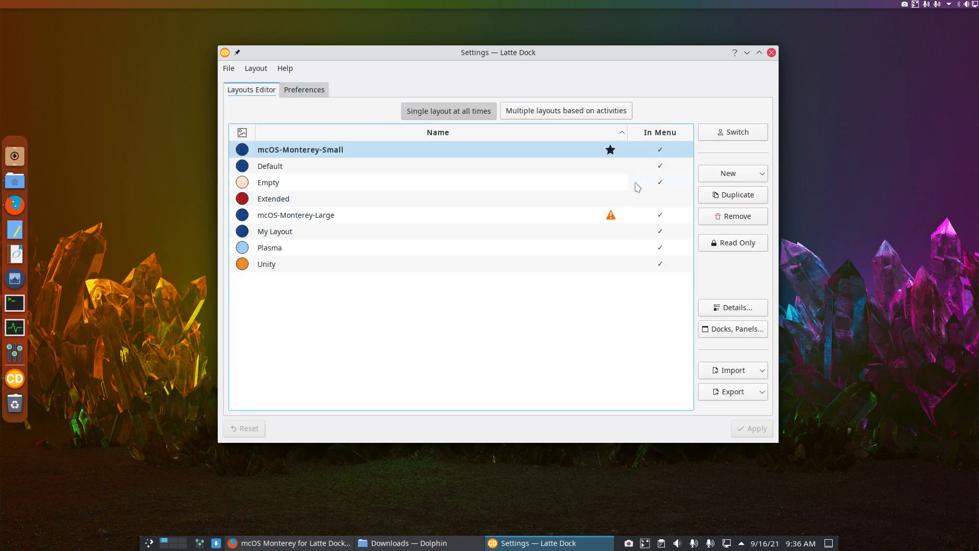
pyautogui.click(552, 216)
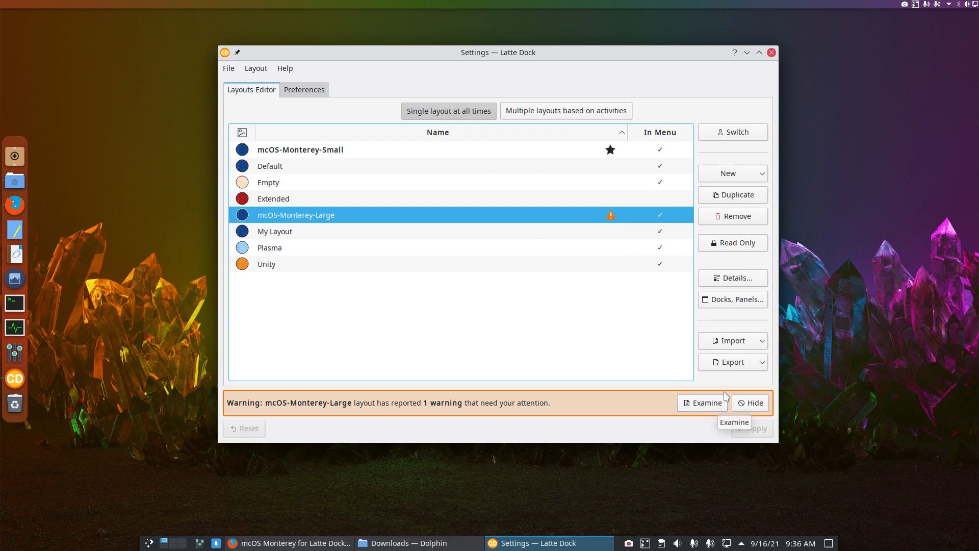
pyautogui.click(736, 216)
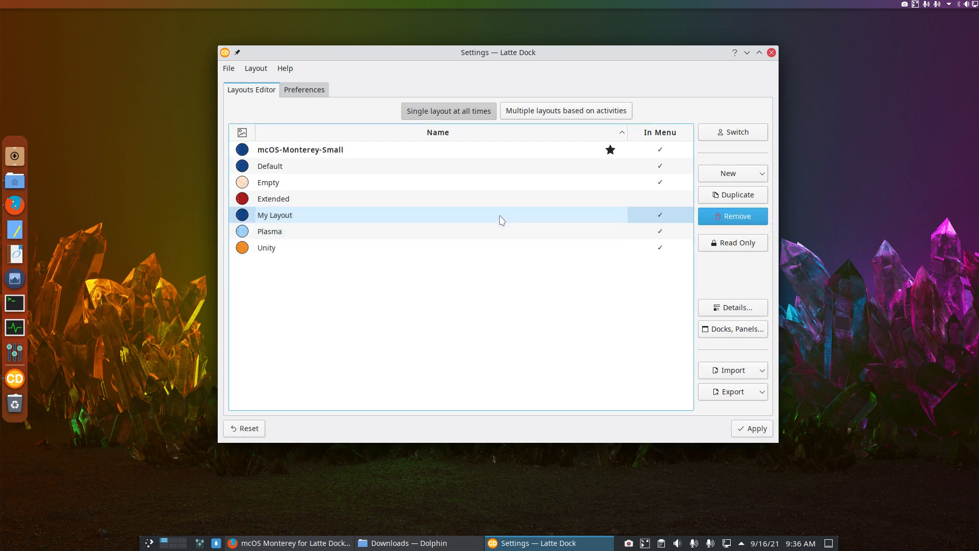
# Step: Discard the pending Layouts Editor changes and close the Latte Dock settings
pyautogui.click(426, 151)
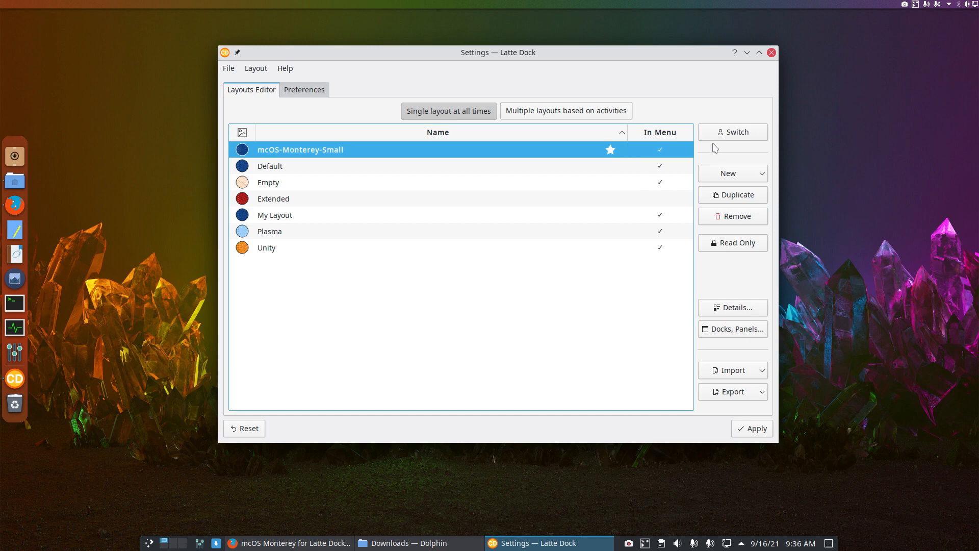
pyautogui.click(599, 119)
pyautogui.click(420, 116)
pyautogui.click(303, 94)
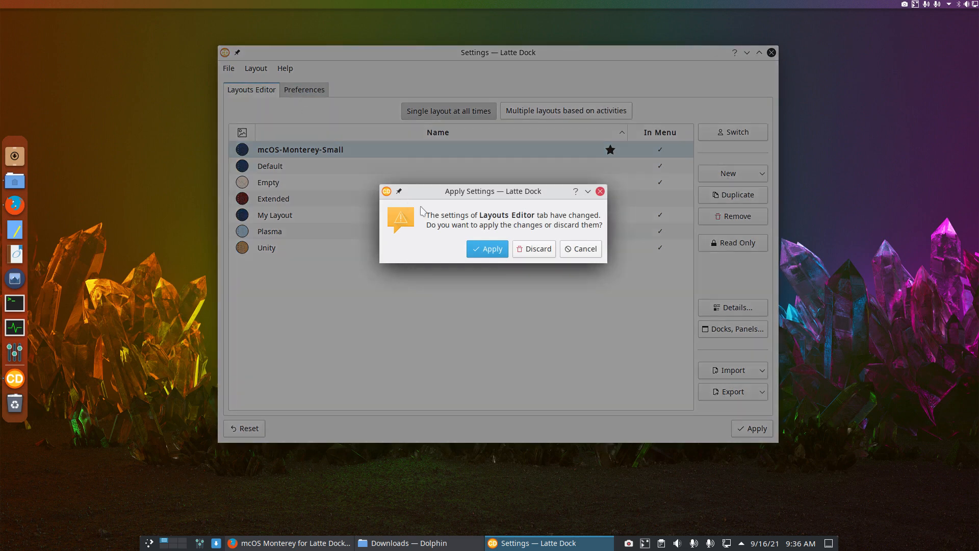
pyautogui.click(534, 250)
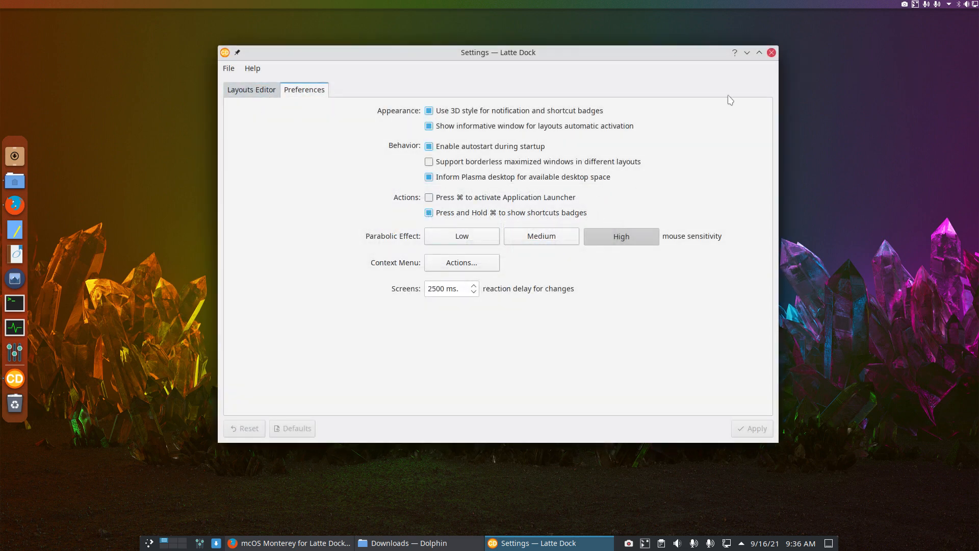
pyautogui.click(771, 52)
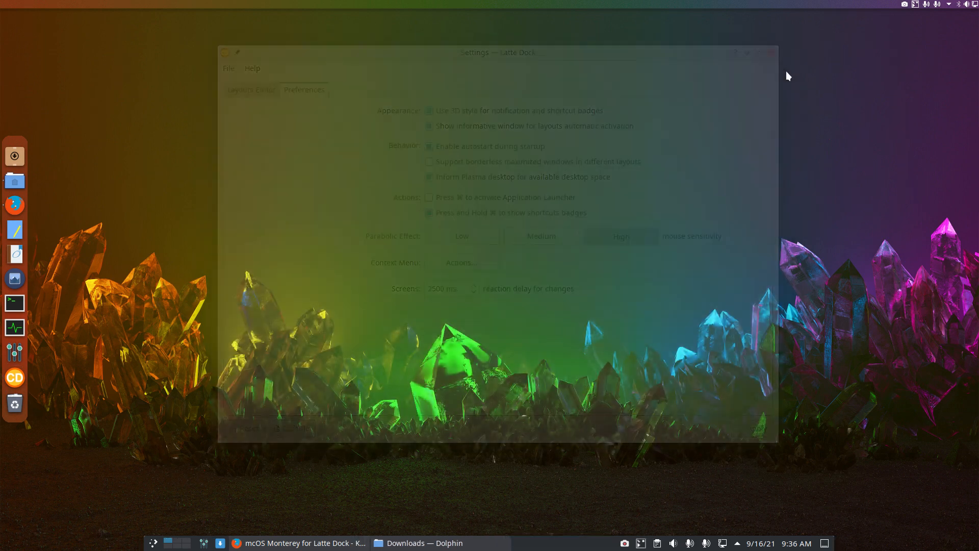
# Step: Start installing the arcolinux-root-git and sudo updates from the dock's software updater, enter the account password, and minimise the updater
pyautogui.rightClick(10, 173)
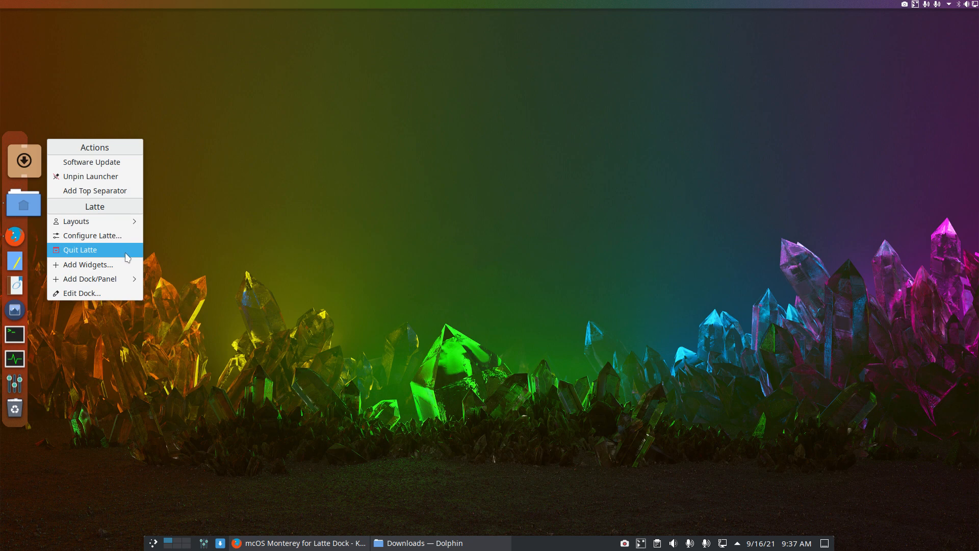
pyautogui.click(113, 163)
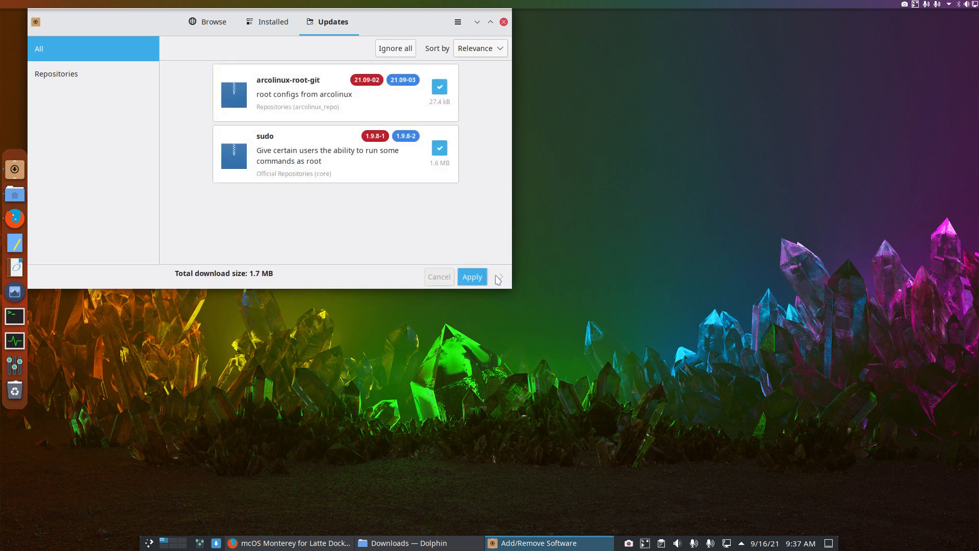
pyautogui.click(470, 277)
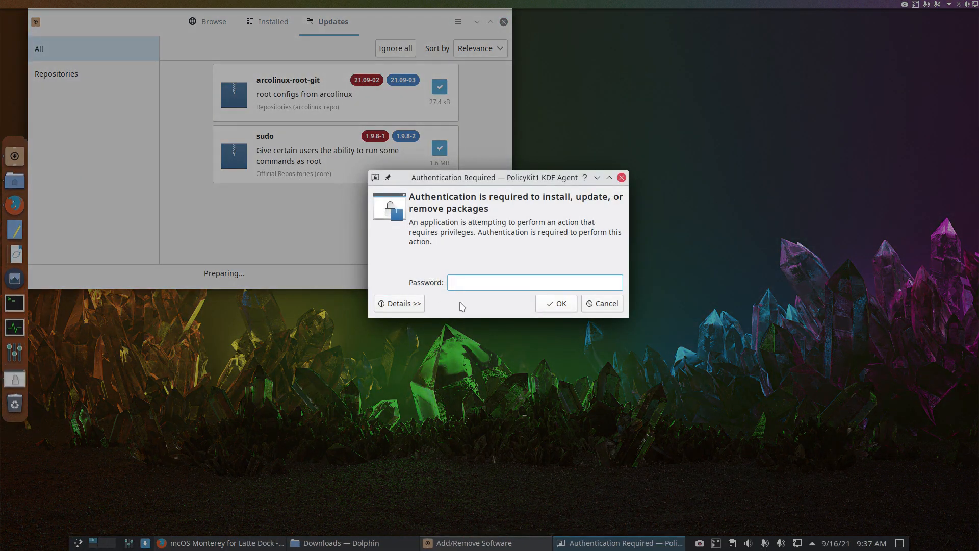
pyautogui.write('****')
pyautogui.press('Return')
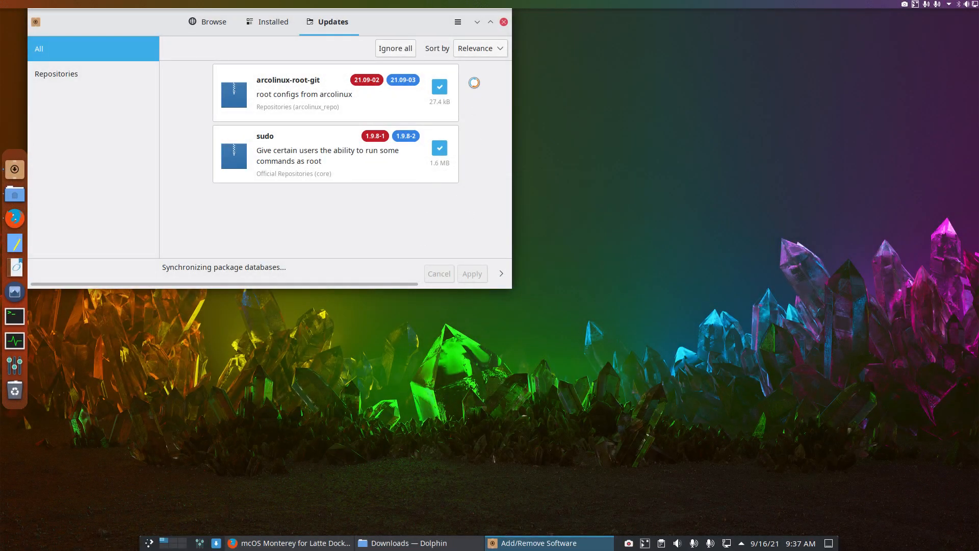
pyautogui.click(476, 22)
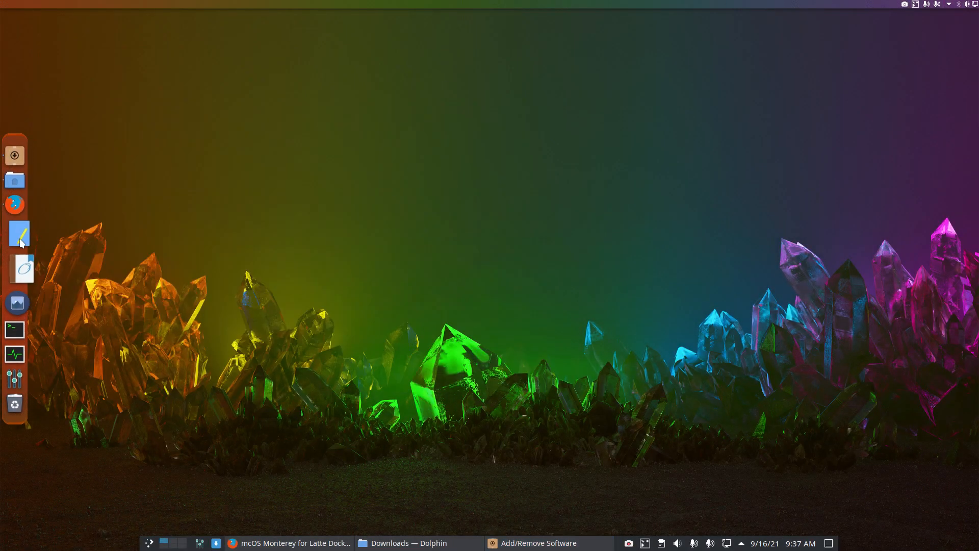
# Step: Examine the dock's Add Dock/Panel options and its Behavior, Appearance and Tasks settings, and close them
pyautogui.rightClick(23, 169)
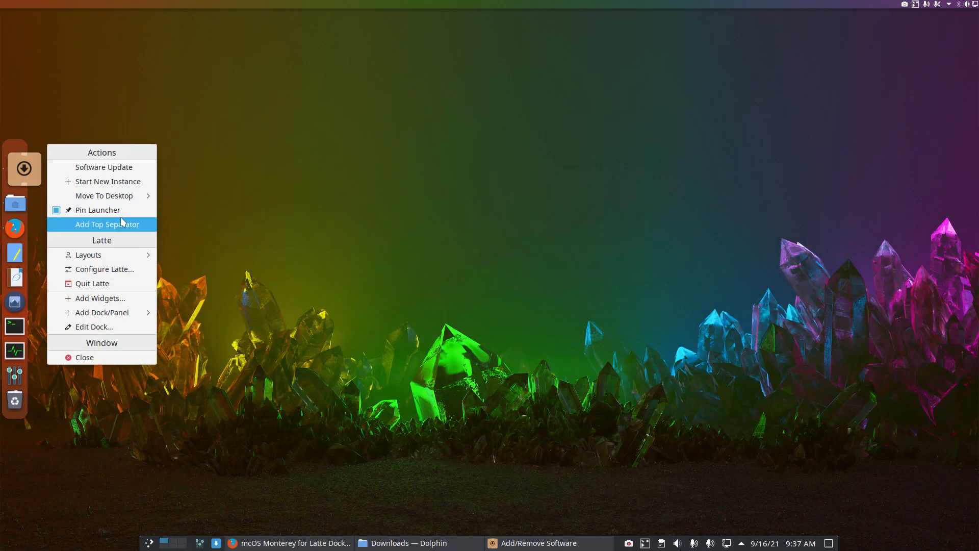
pyautogui.moveTo(131, 255)
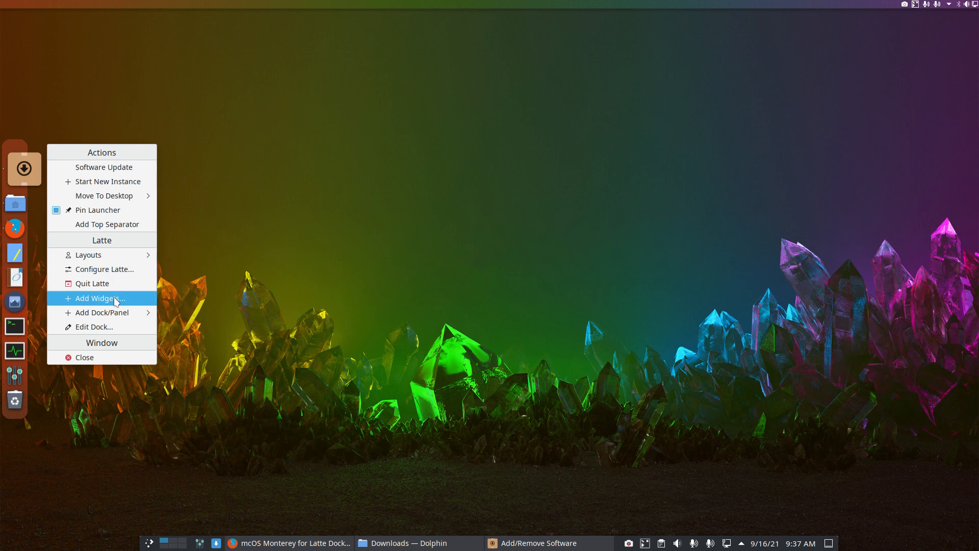
pyautogui.moveTo(121, 317)
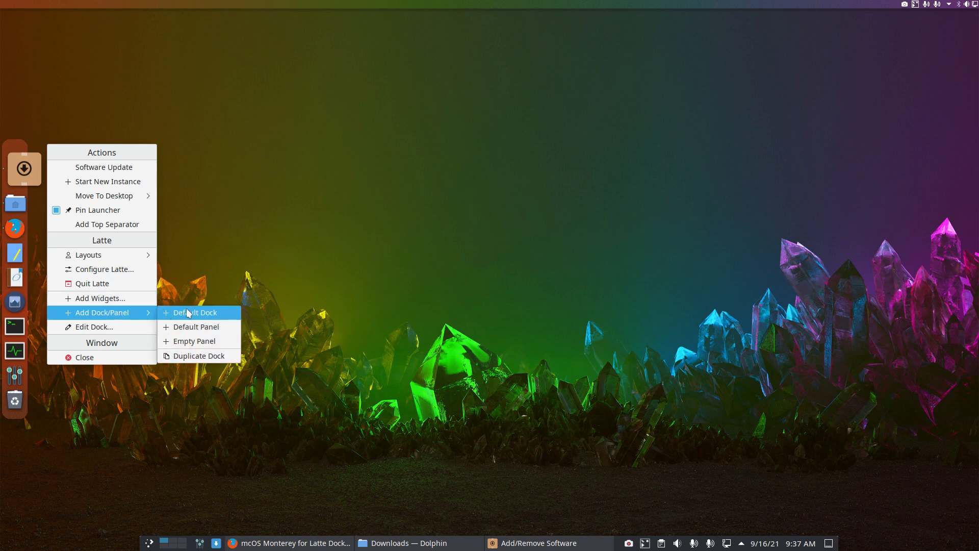
pyautogui.click(105, 331)
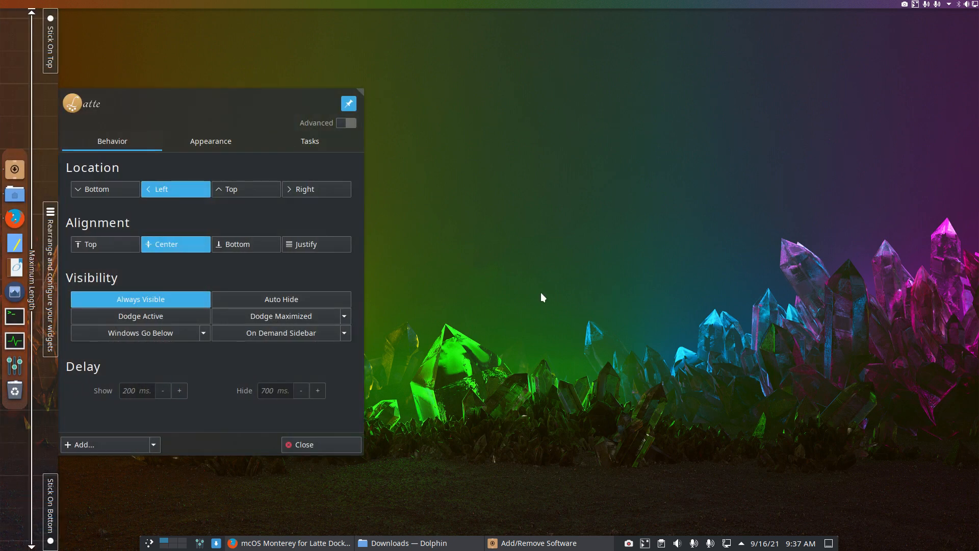
pyautogui.click(207, 144)
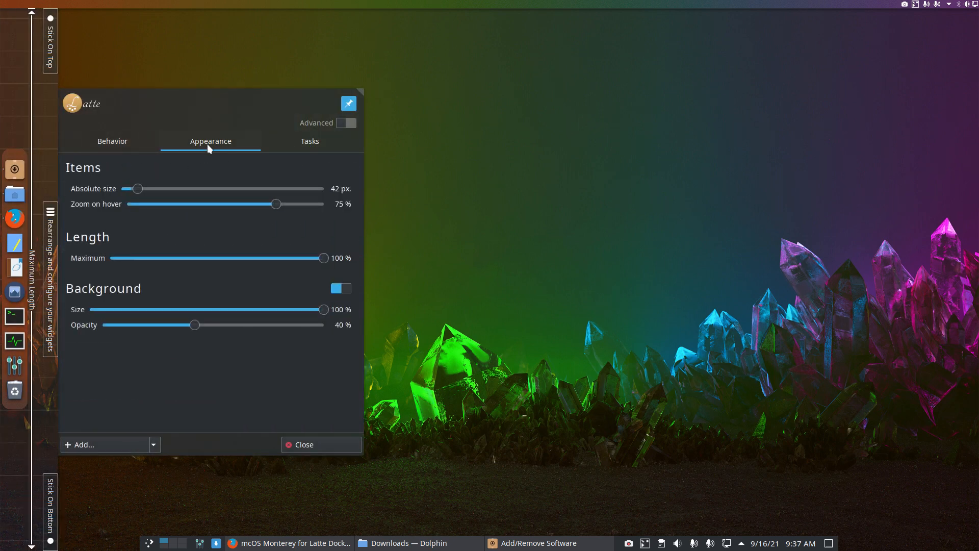
pyautogui.click(309, 145)
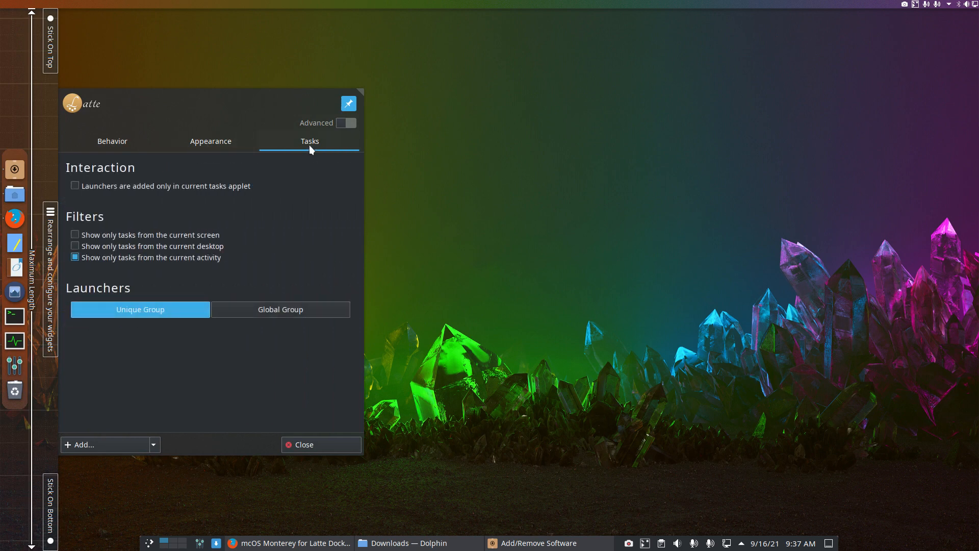
pyautogui.click(154, 446)
pyautogui.click(315, 445)
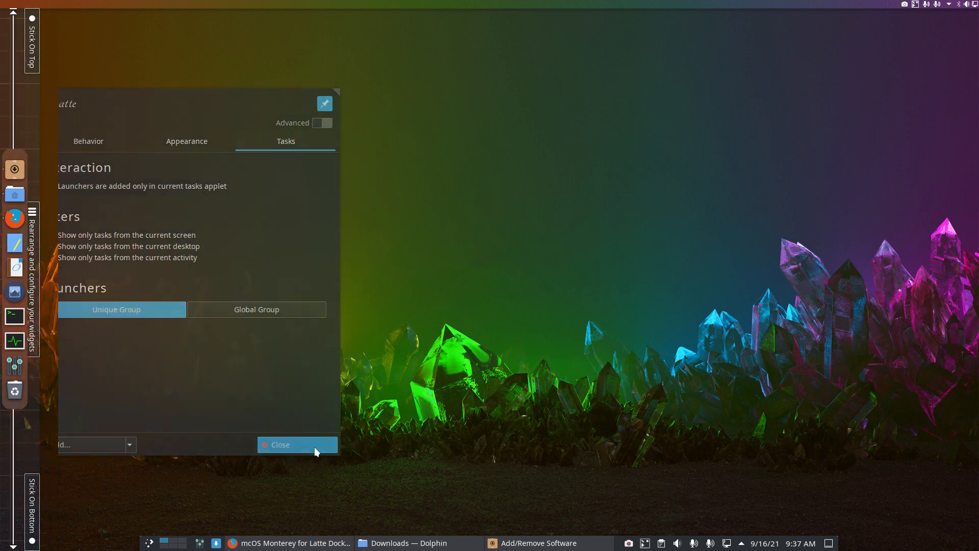
# Step: Review the dock and panel types that can be added, reopen the dock's settings for a look, and close them
pyautogui.rightClick(11, 304)
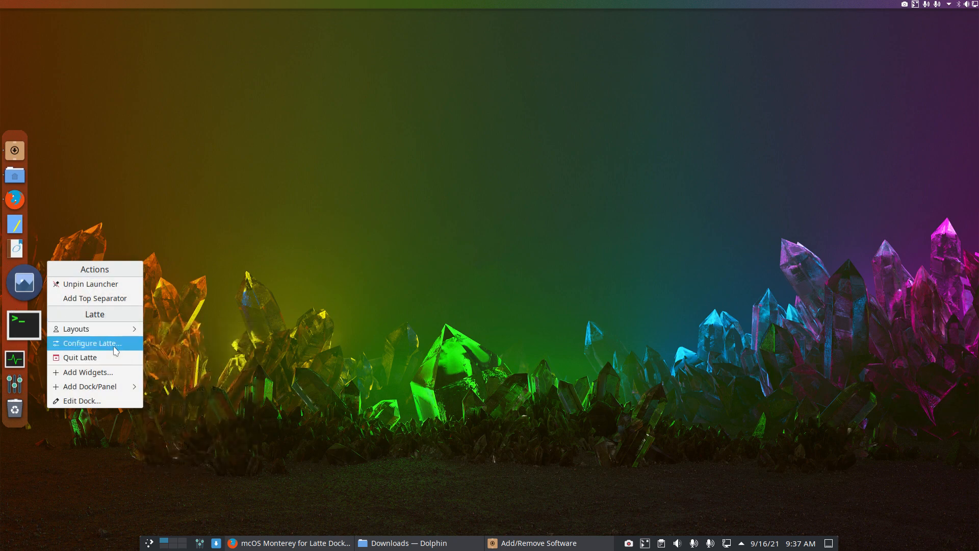
pyautogui.moveTo(126, 387)
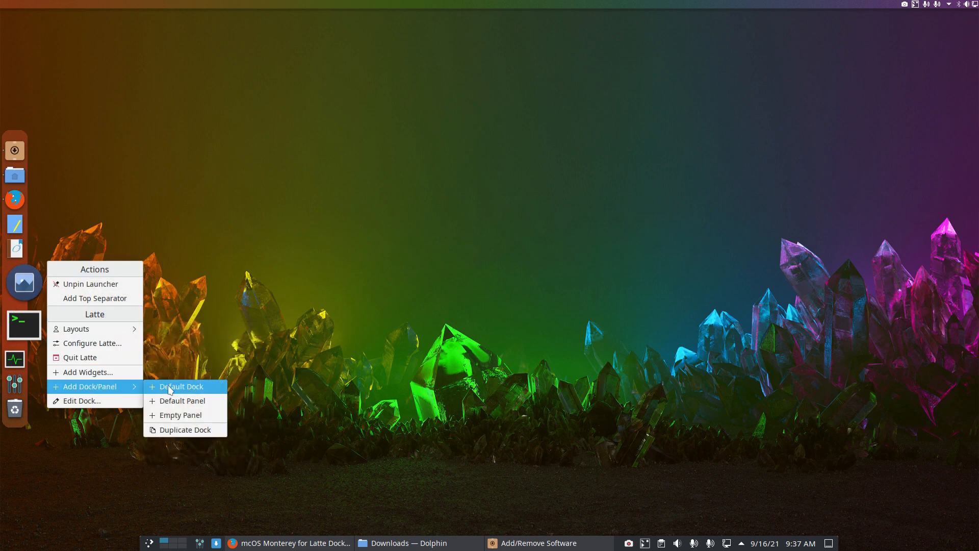
pyautogui.click(105, 401)
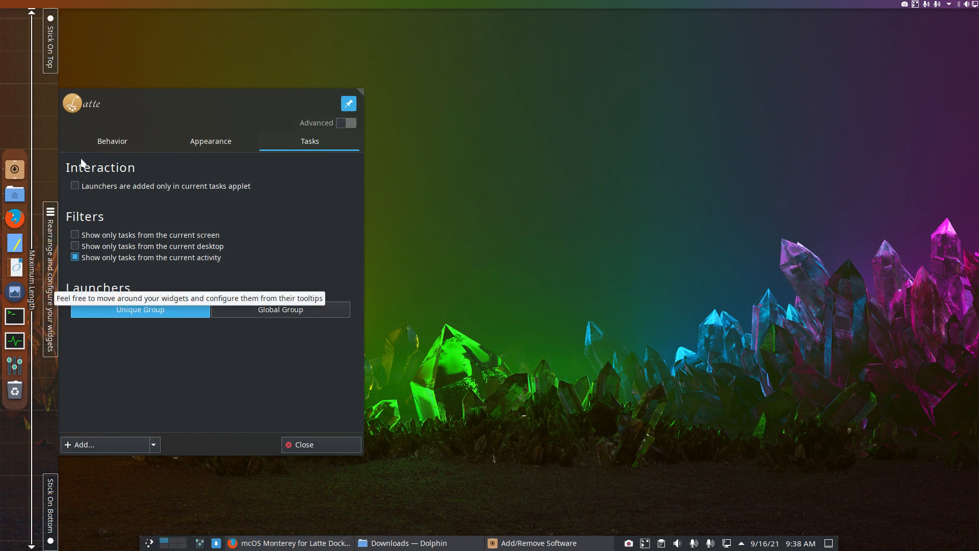
pyautogui.rightClick(481, 6)
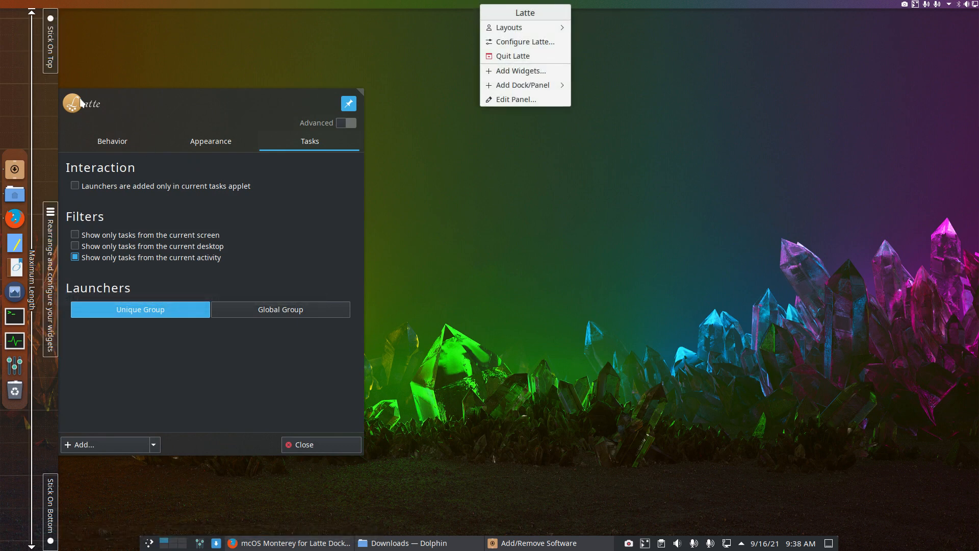
pyautogui.click(307, 451)
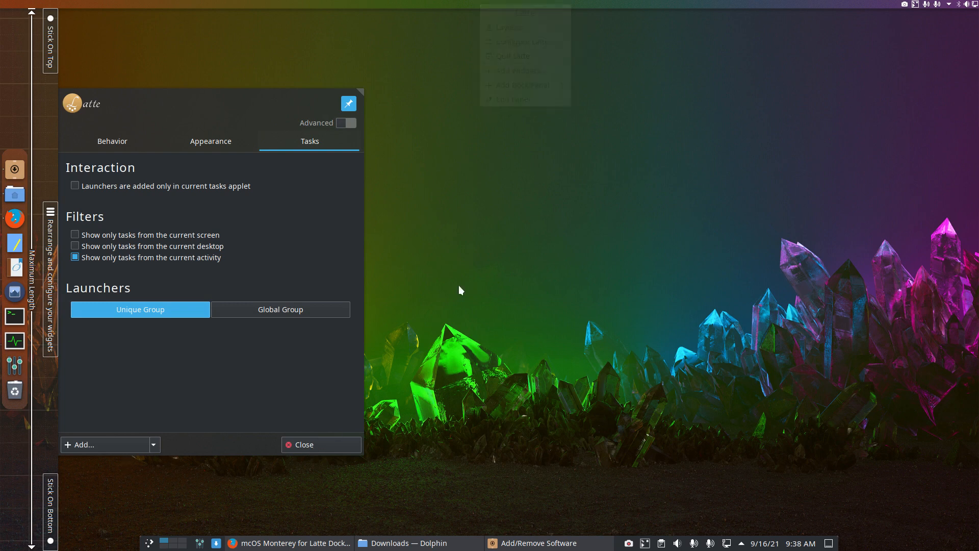
pyautogui.click(319, 440)
# Step: Open the top panel's settings in edit mode and examine its widget arrangement, Behavior and Appearance options
pyautogui.rightClick(513, 4)
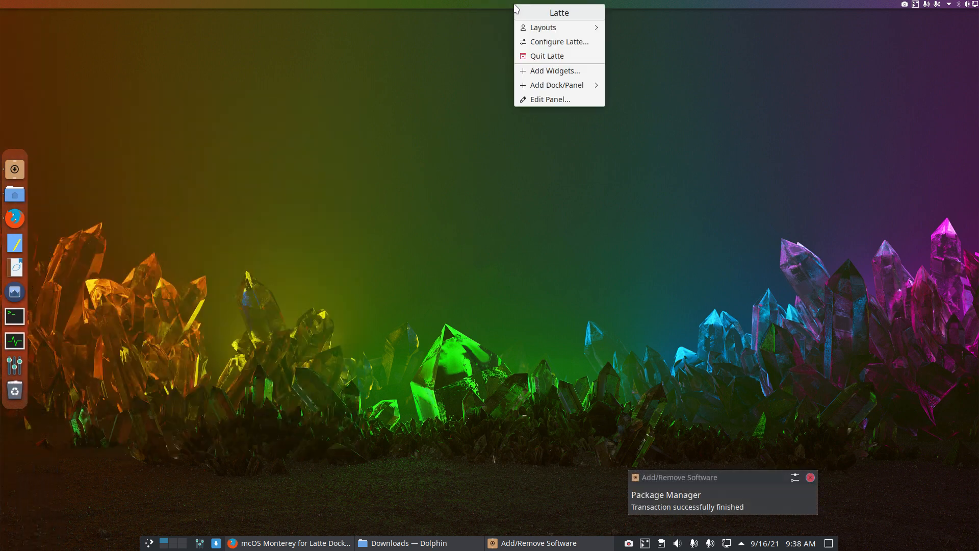
pyautogui.click(573, 101)
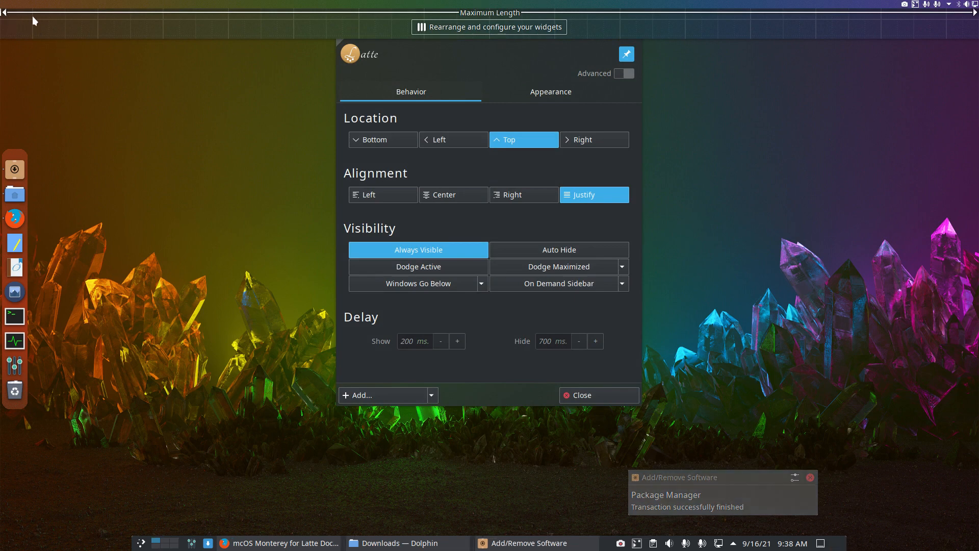
pyautogui.click(469, 27)
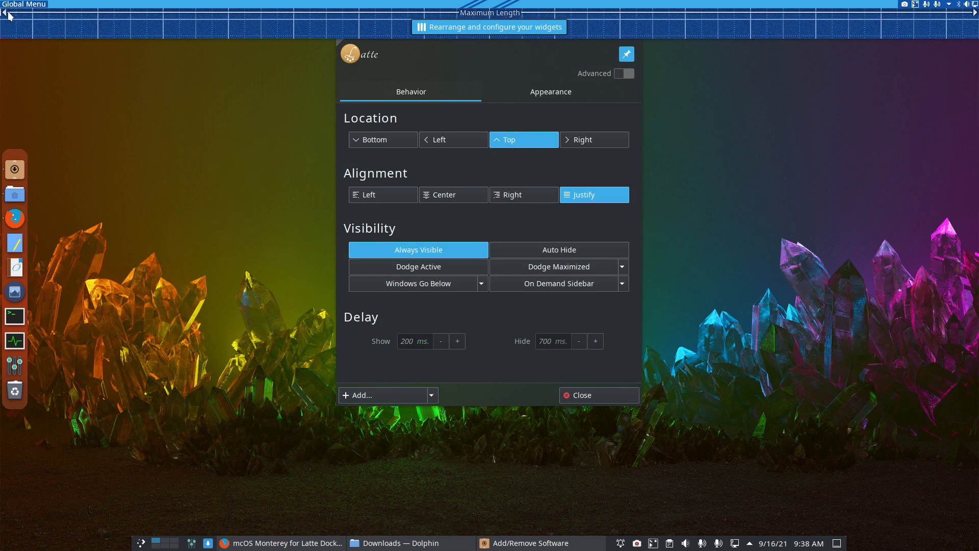
pyautogui.moveTo(28, 6)
pyautogui.click(556, 94)
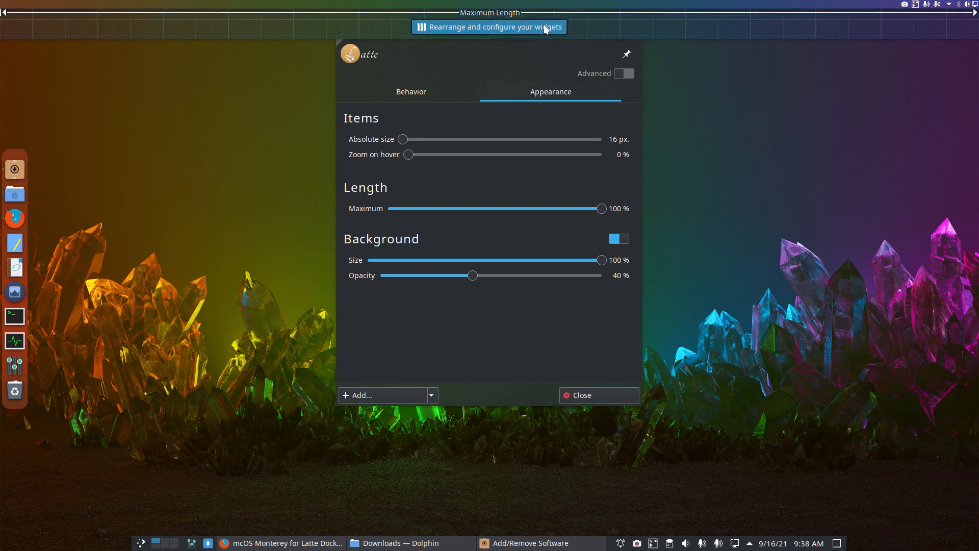
# Step: Remove the top panel from the Latte layout and dismiss the resulting notification
pyautogui.rightClick(770, 21)
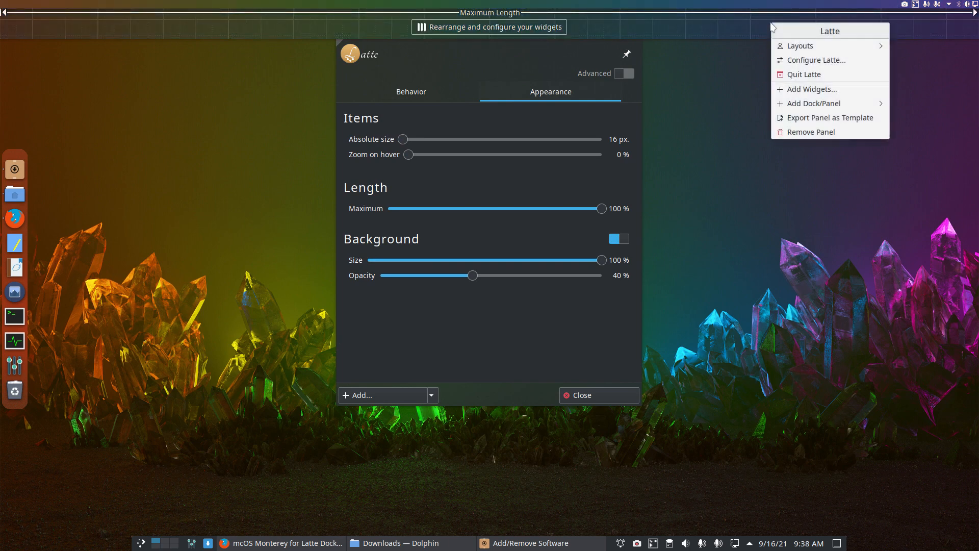
pyautogui.click(833, 132)
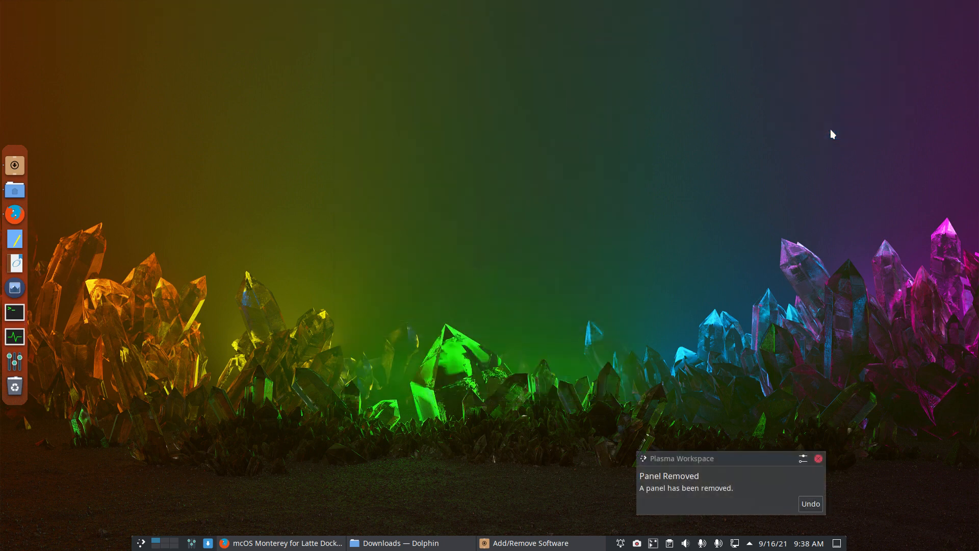
pyautogui.click(818, 459)
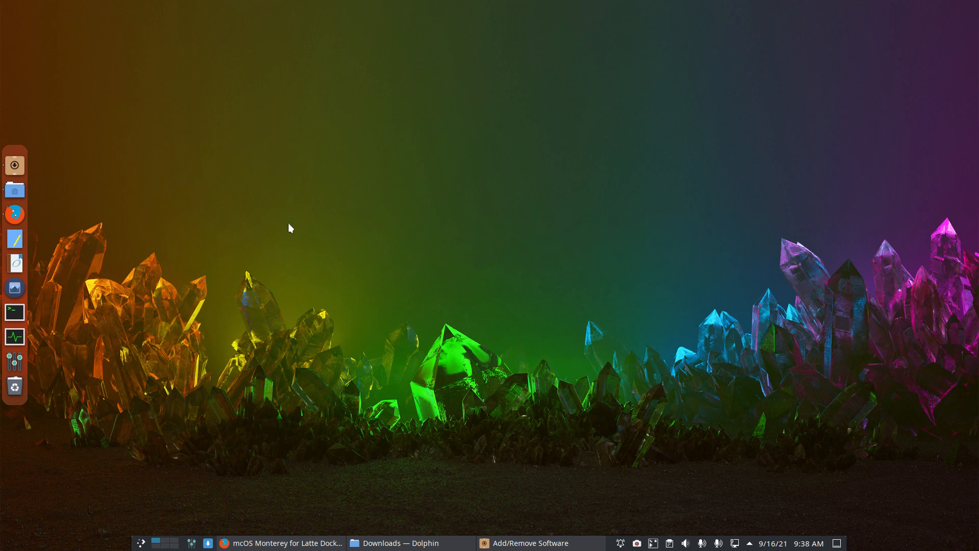
# Step: Show and hide the drop-down terminal, and bring up the desktop's new folder dialog and cancel it
pyautogui.press('F12')
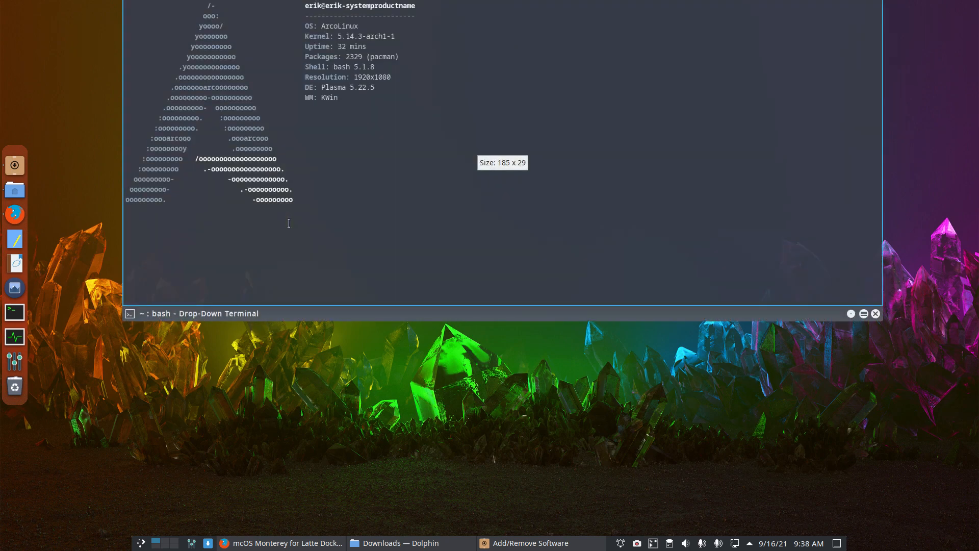
pyautogui.press('F12')
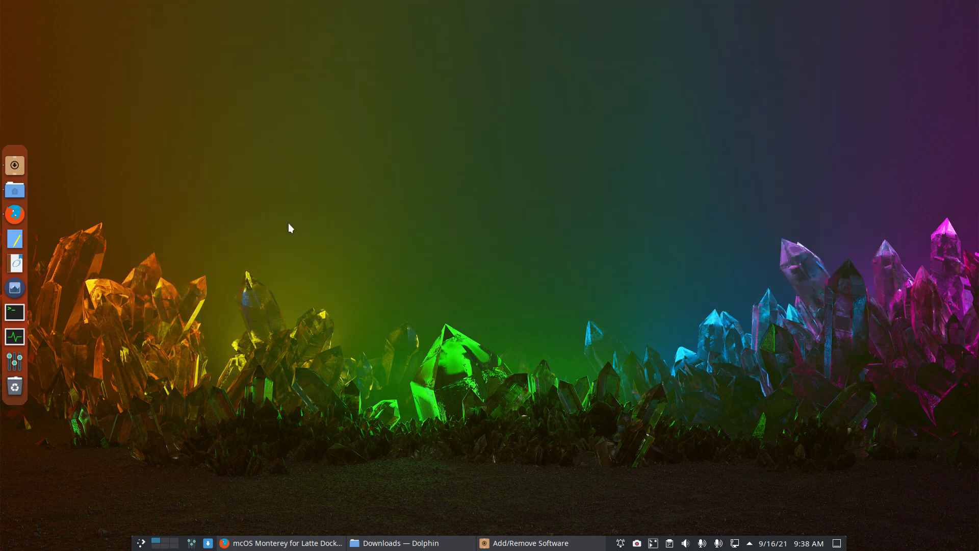
pyautogui.press('F10')
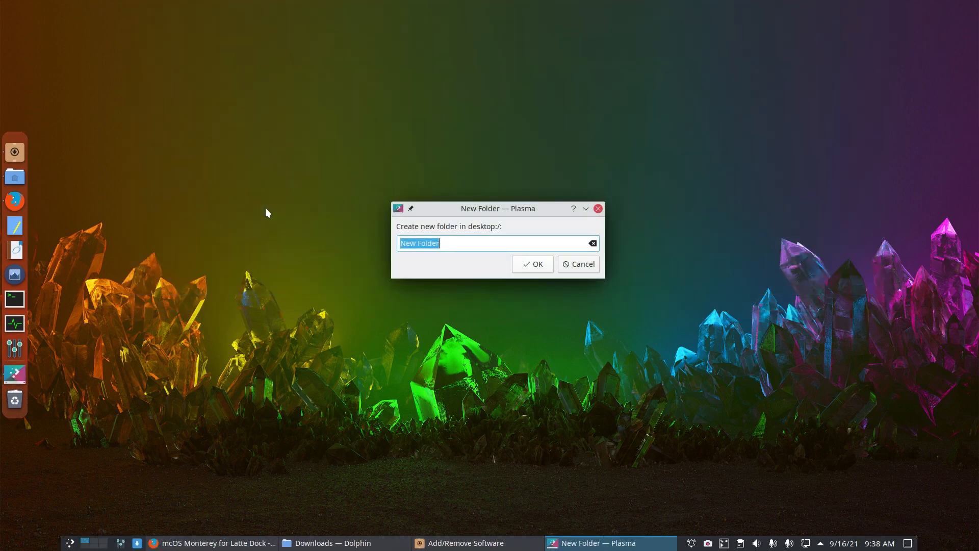
pyautogui.click(578, 264)
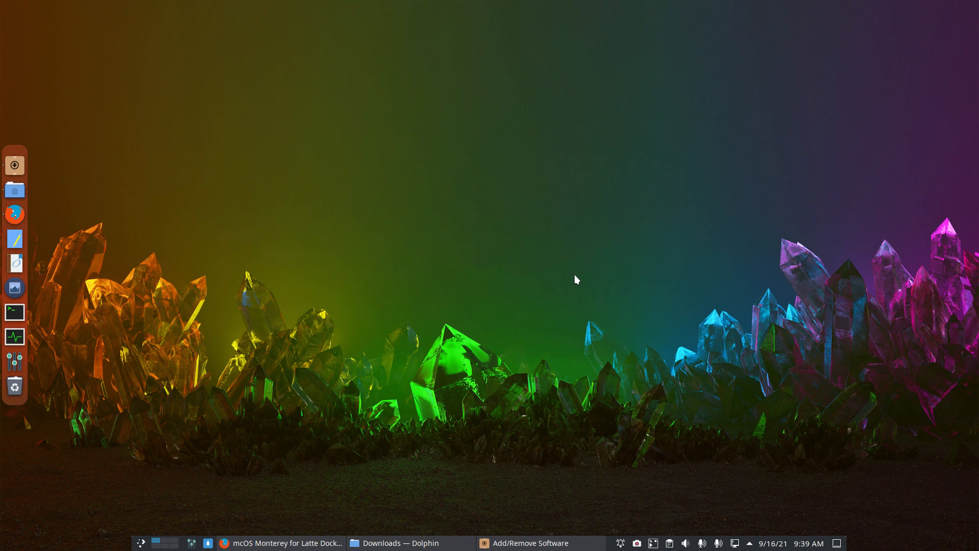
# Step: Create a folder named New Folder on the desktop and delete it, cancelling any further new folder dialog
pyautogui.press('F10')
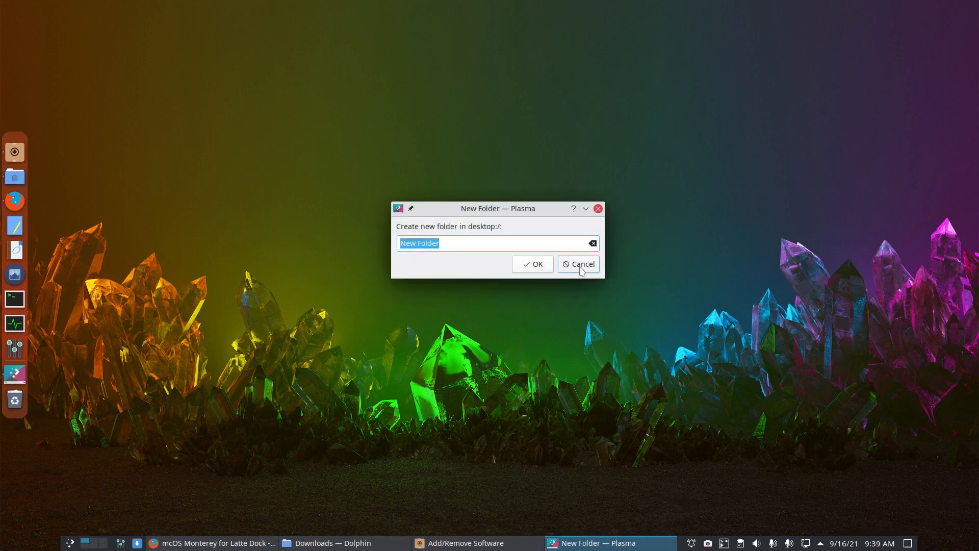
pyautogui.press('Return')
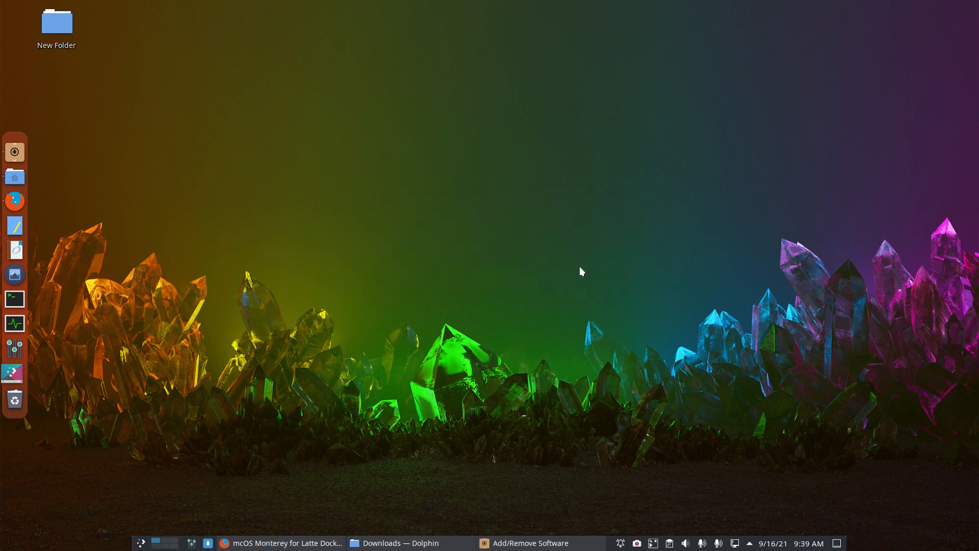
pyautogui.click(61, 25)
pyautogui.press('Delete')
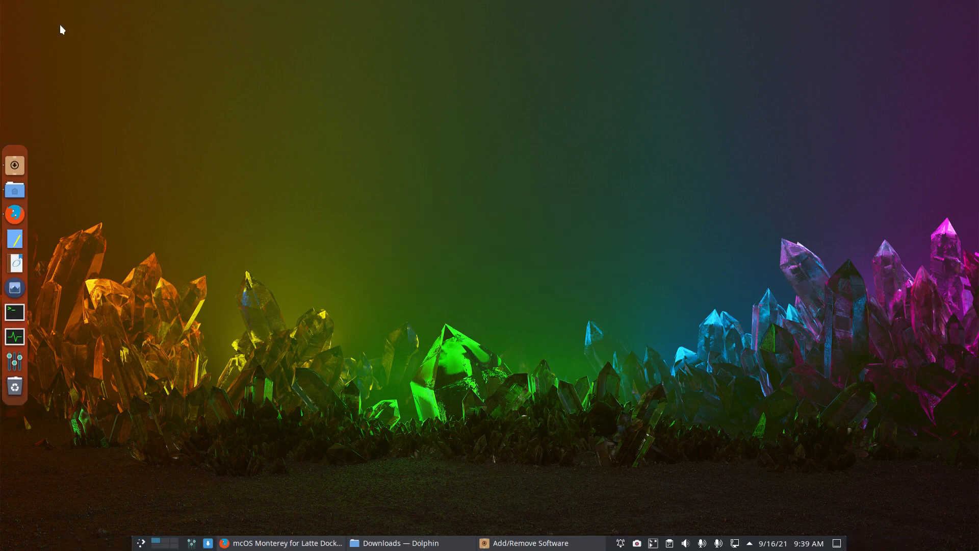
pyautogui.press('F10')
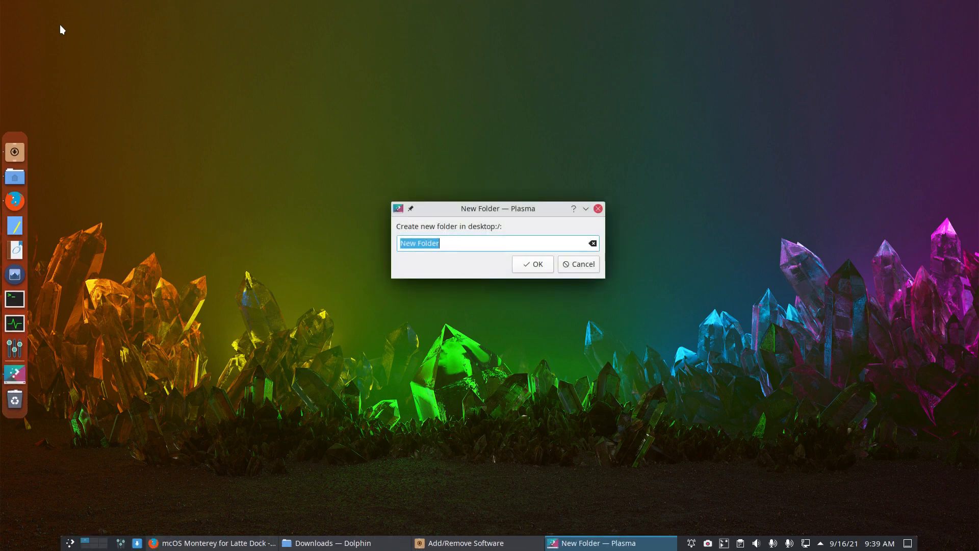
pyautogui.press('Escape')
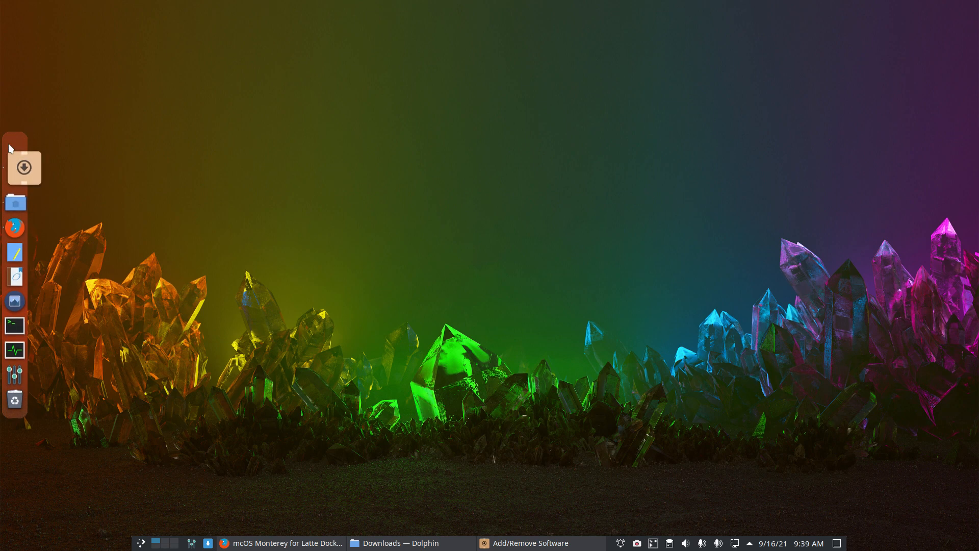
# Step: Switch to Firefox and review the mcOS Monterey for Latte Dock page, including the KDE Store supporters list
pyautogui.click(232, 543)
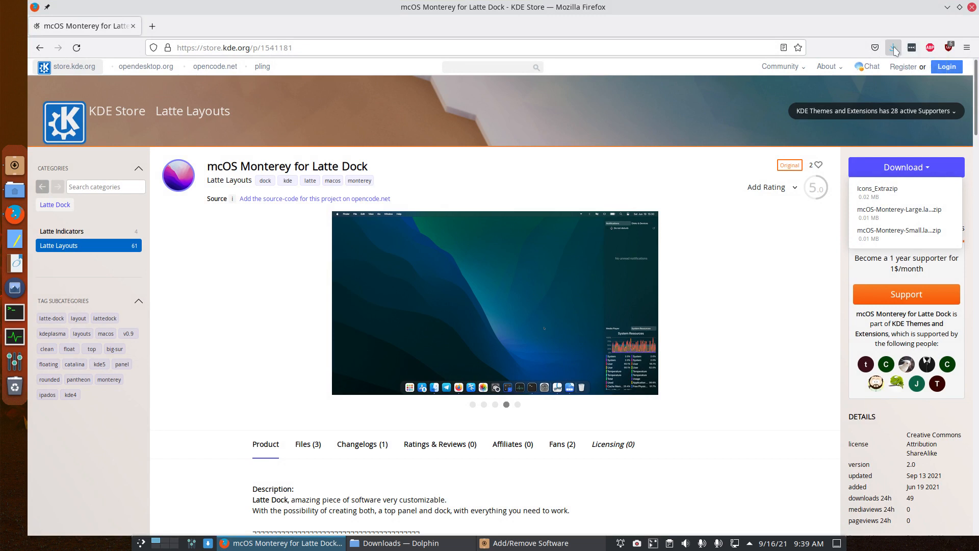
pyautogui.click(914, 115)
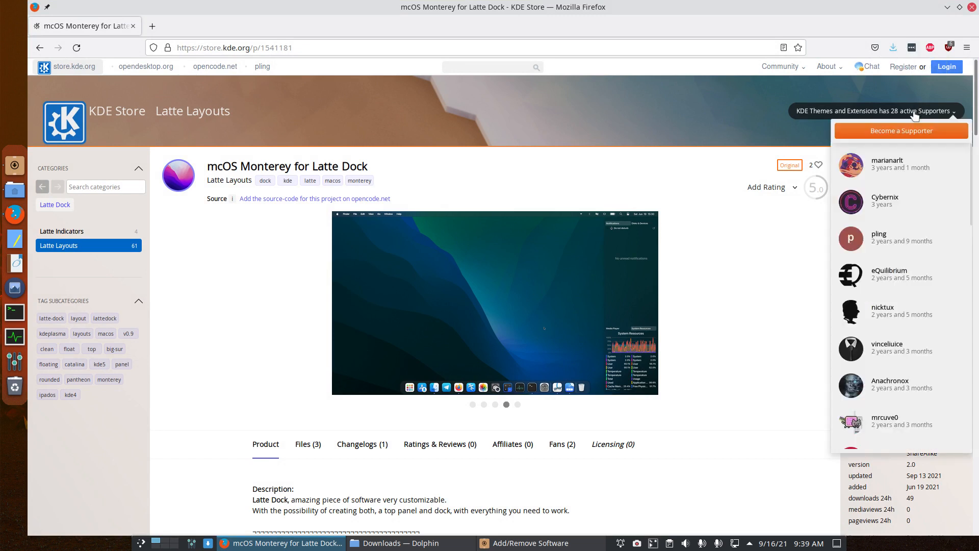
pyautogui.click(772, 371)
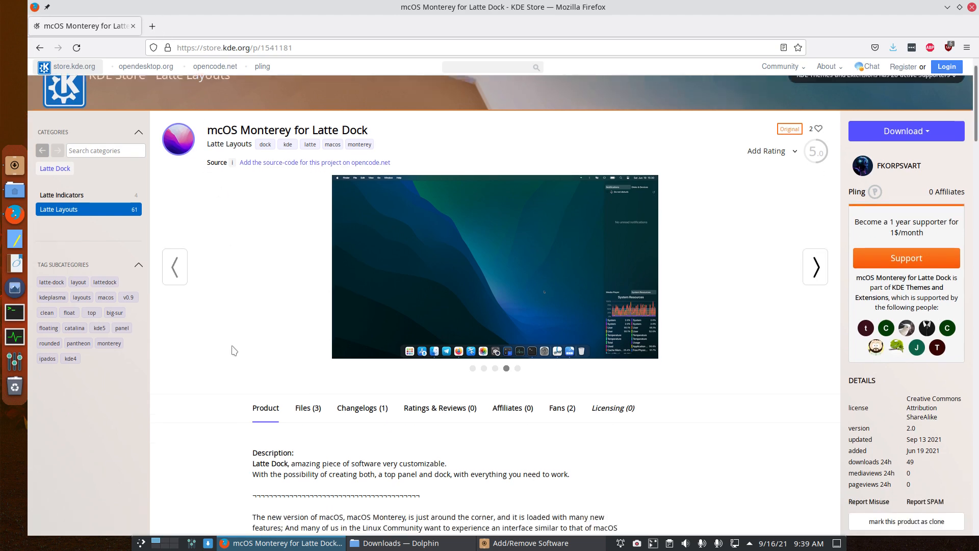
pyautogui.scroll(-5, 234, 350)
pyautogui.scroll(5, 215, 306)
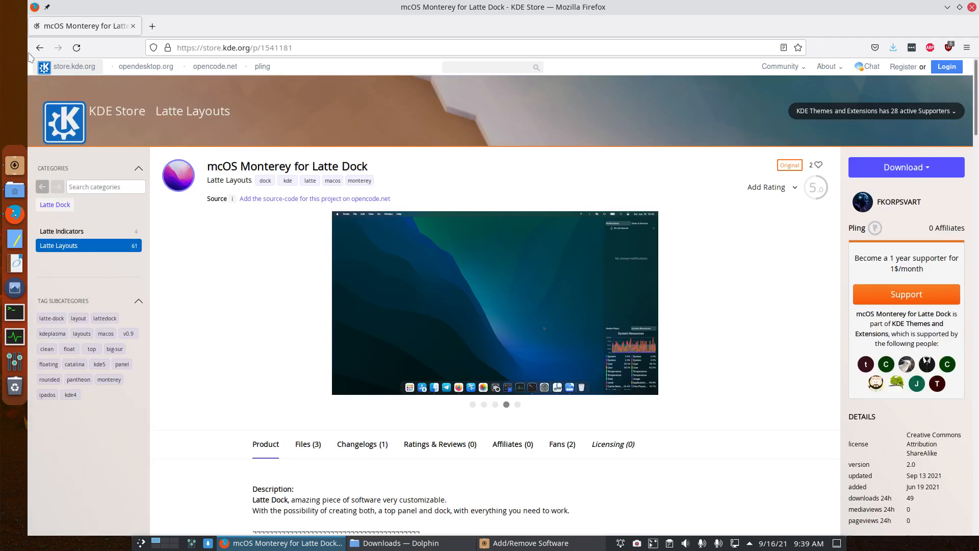
# Step: Return to the KDE Store's Latte Layouts listing and browse the latest layouts through the end of the first page
pyautogui.hotkey('alt', 'Left')
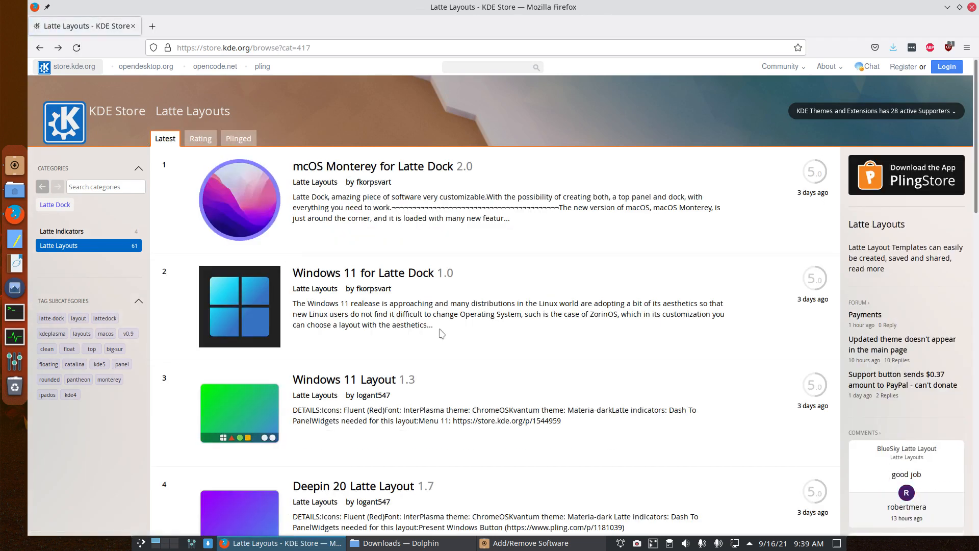
pyautogui.scroll(-5, 442, 332)
pyautogui.scroll(1, 442, 332)
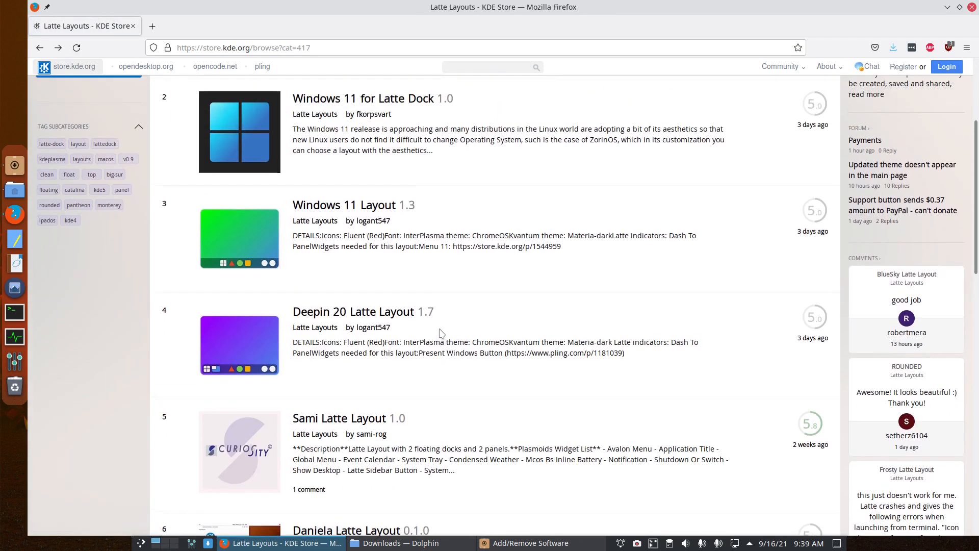
pyautogui.scroll(-4, 442, 332)
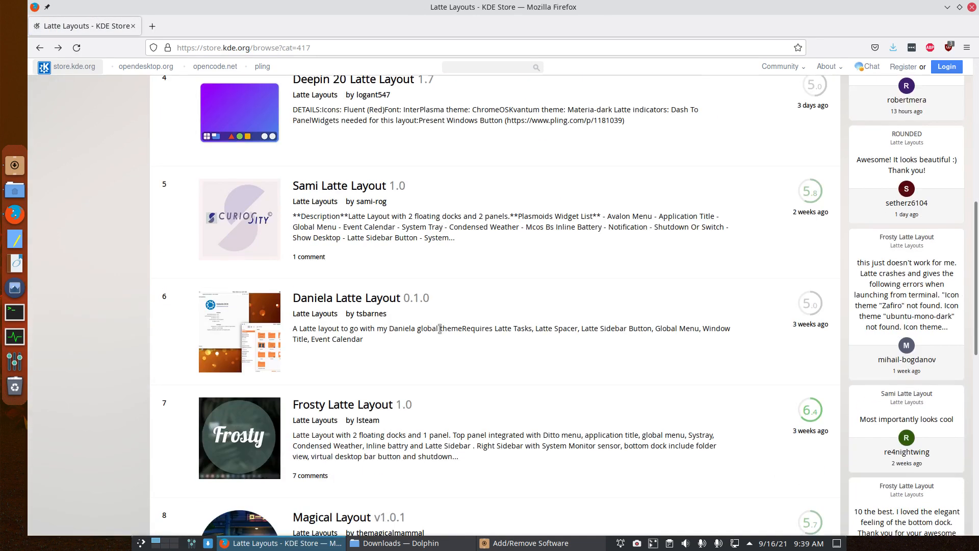
pyautogui.scroll(-4, 440, 329)
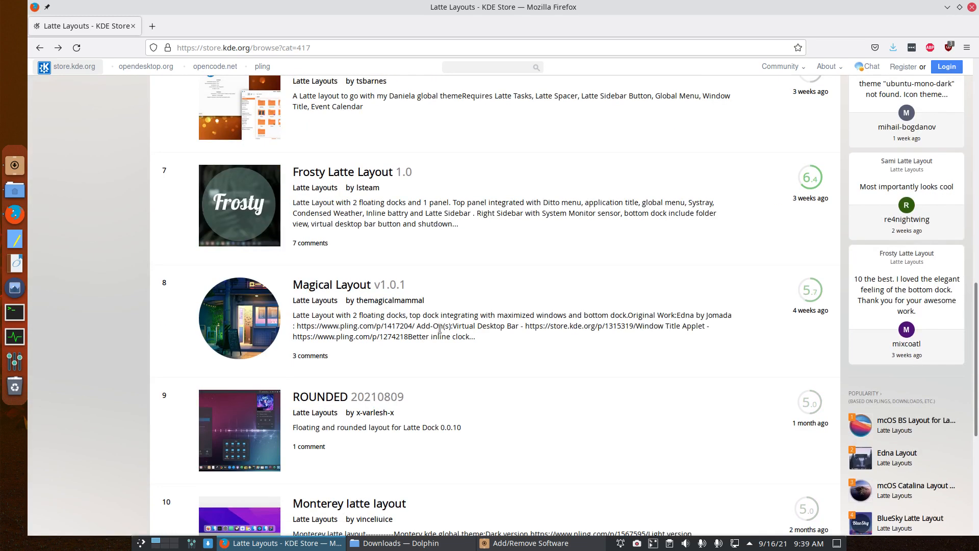
pyautogui.scroll(-4, 440, 329)
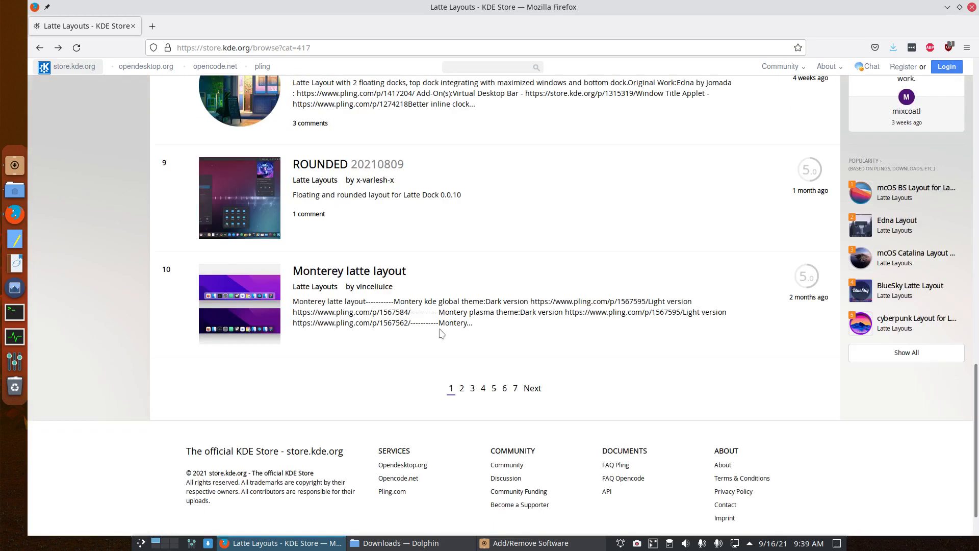